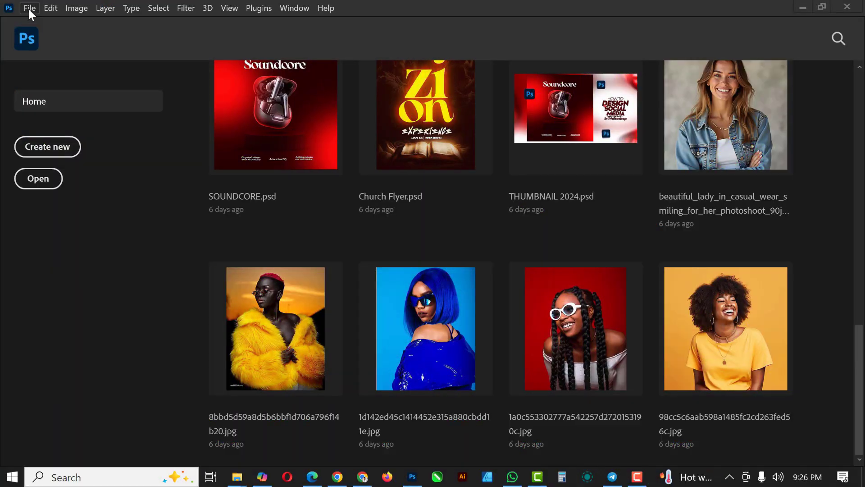
- Create a document named SOCIAL MEDIA FLYER, 5 x 5 inches at 300 pixels/inch, in RGB Color with transparent background
left_click(29, 9)
left_click(37, 21)
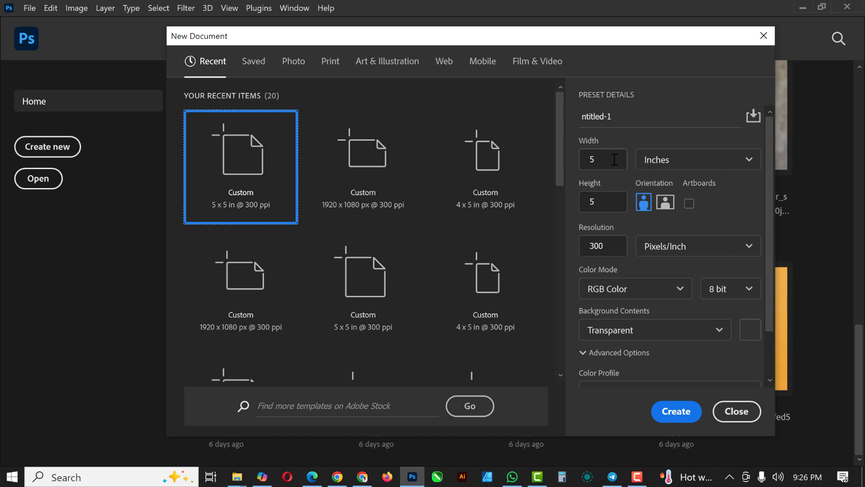
left_click(580, 159)
left_click(606, 208)
left_click(621, 118)
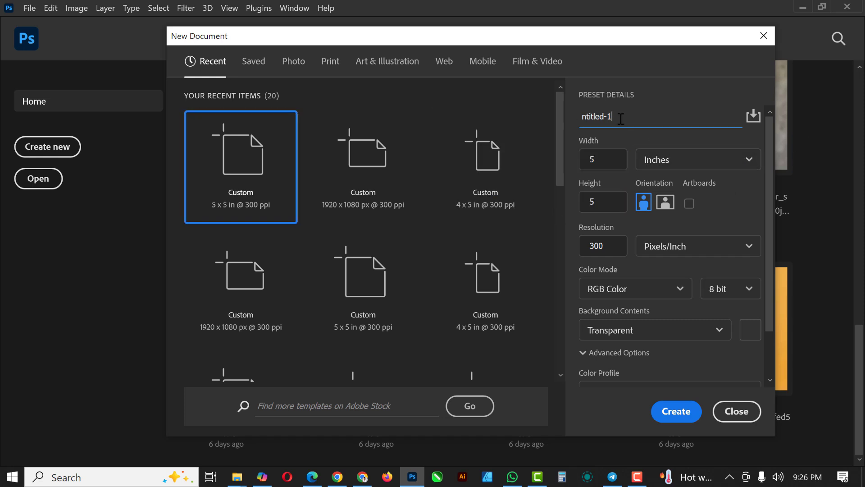
left_click_drag(621, 119, 563, 122)
type("SOCIAL MEDIA FLYER")
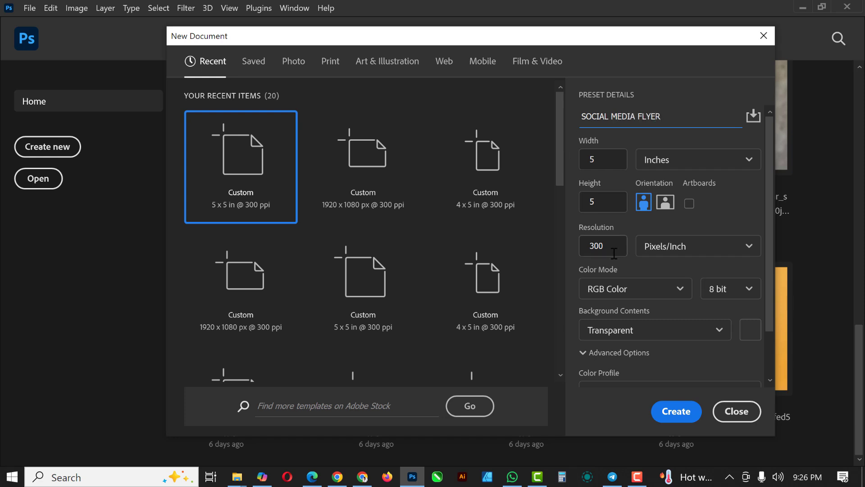
left_click_drag(614, 253, 580, 246)
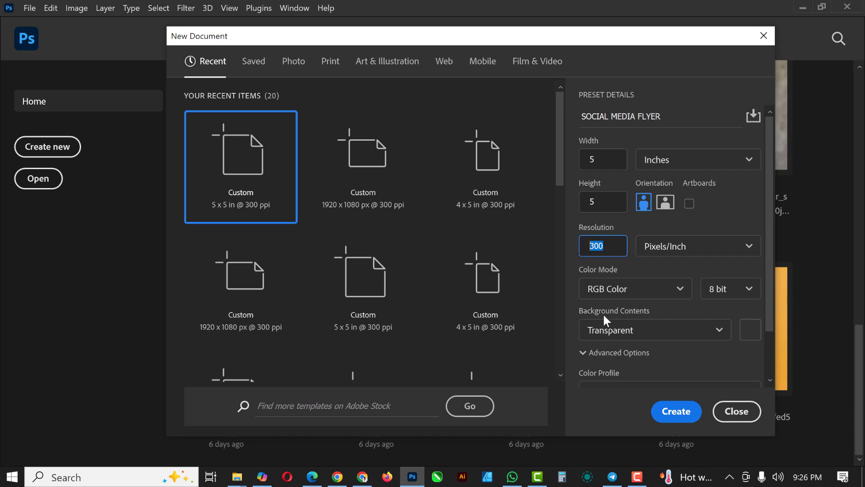
left_click(691, 420)
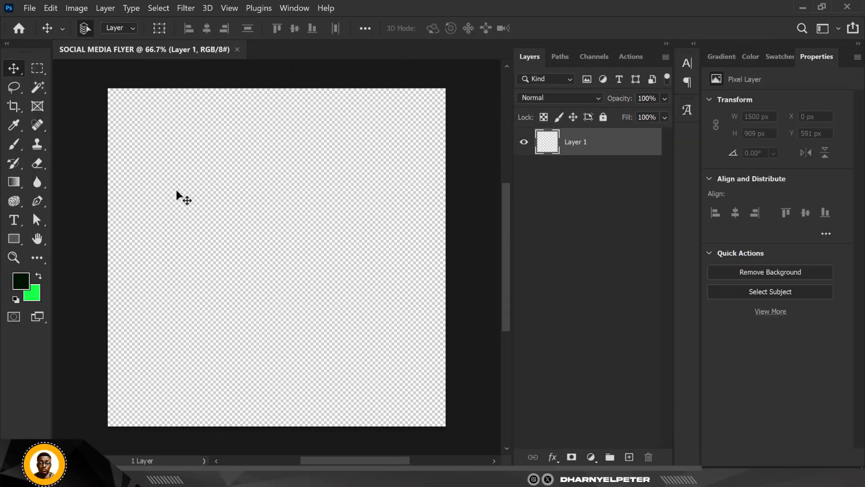
- Check the hex codes of the foreground and background colours in the Color Picker
key("ctrl+0")
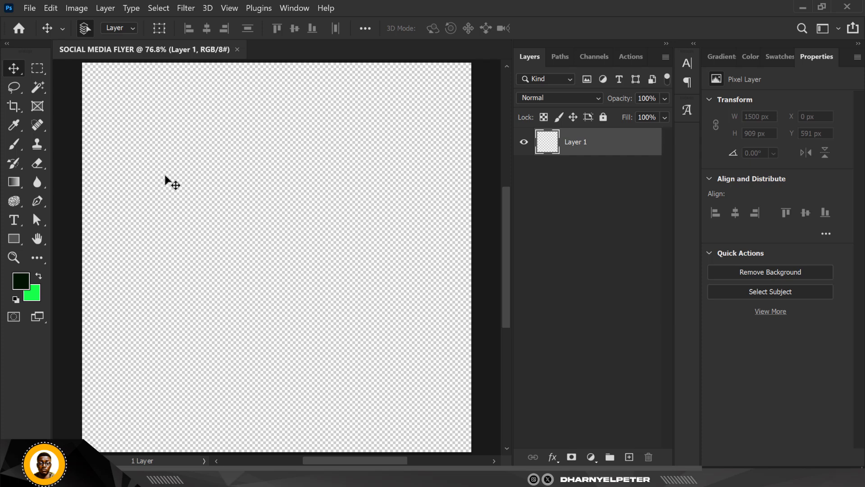
key("ctrl+minus")
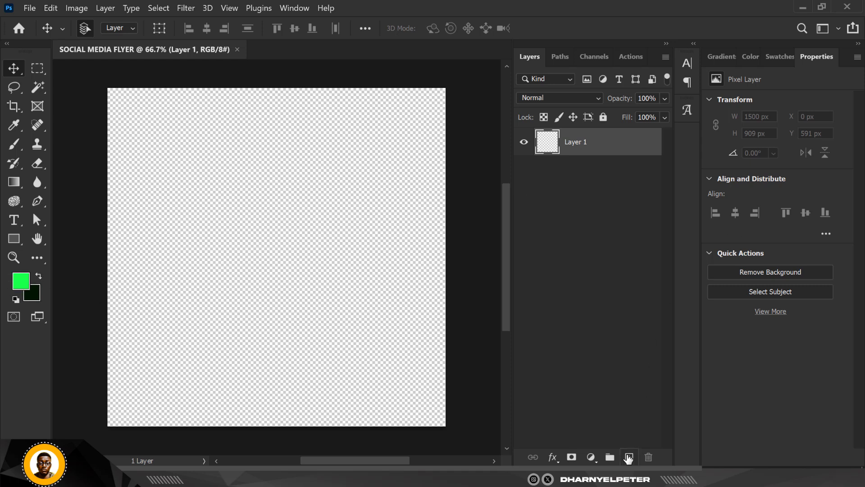
left_click(28, 283)
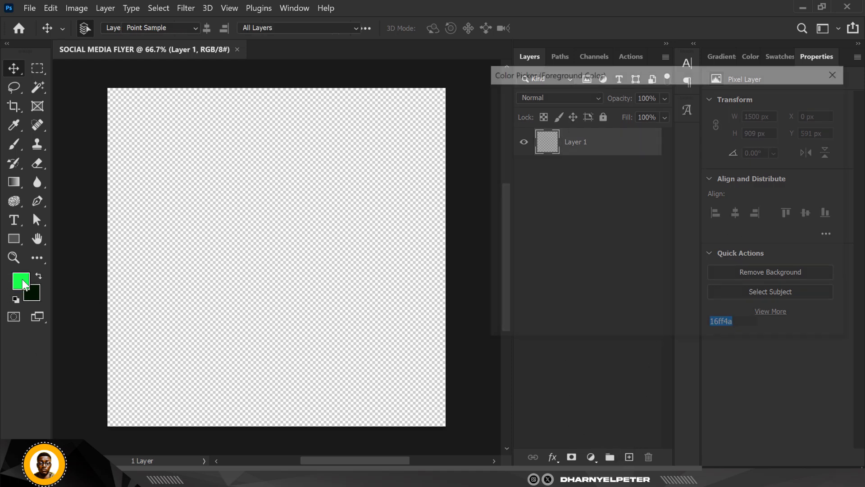
double_click(736, 325)
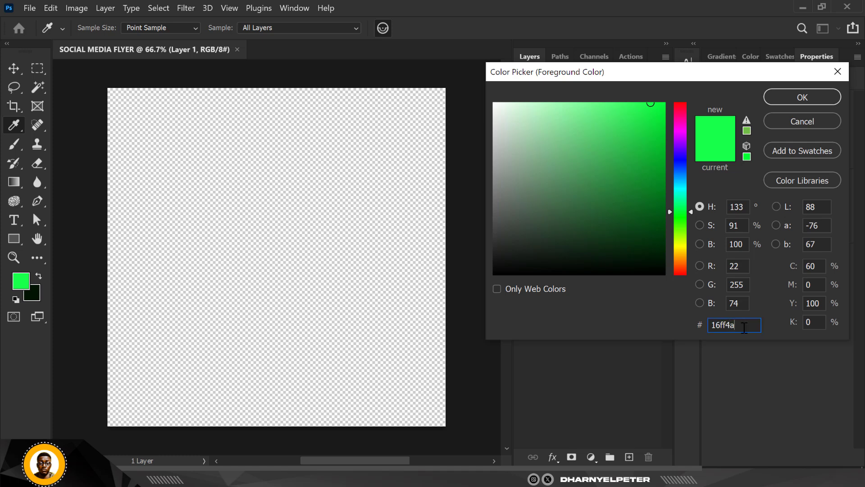
left_click(829, 97)
left_click(31, 290)
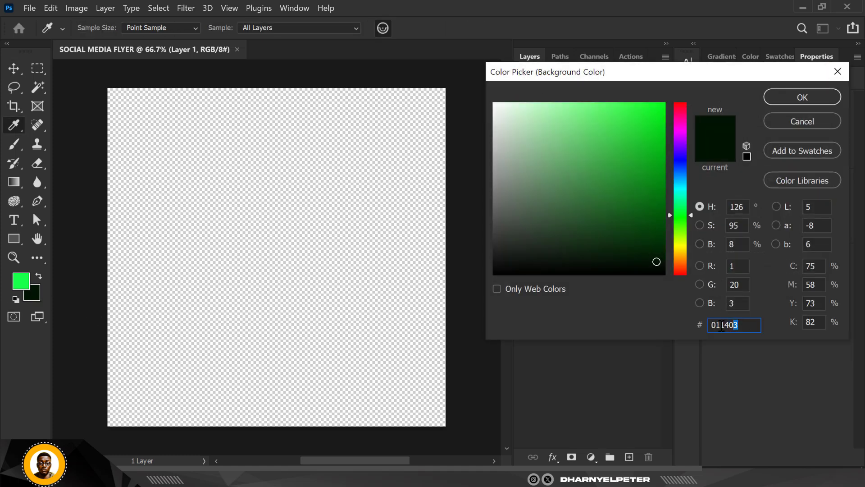
left_click(807, 94)
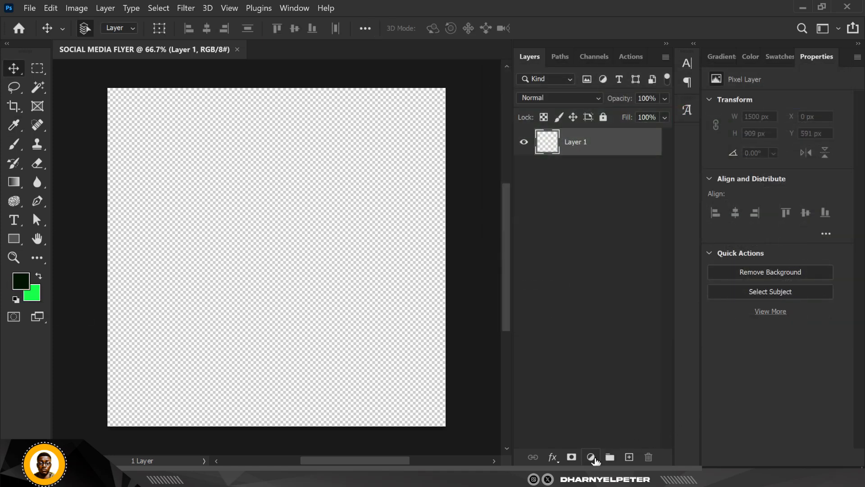
- Add a Solid Color fill layer in the dark green 011403 as the flyer's background
left_click(591, 458)
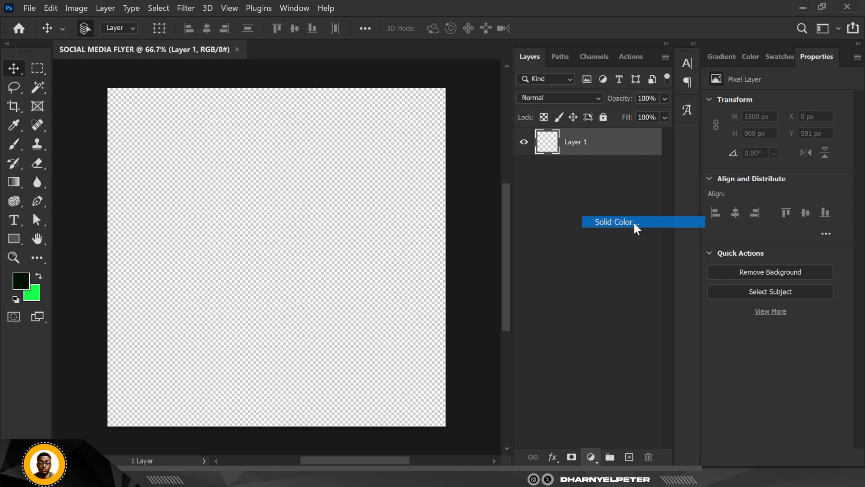
left_click(634, 224)
left_click(798, 97)
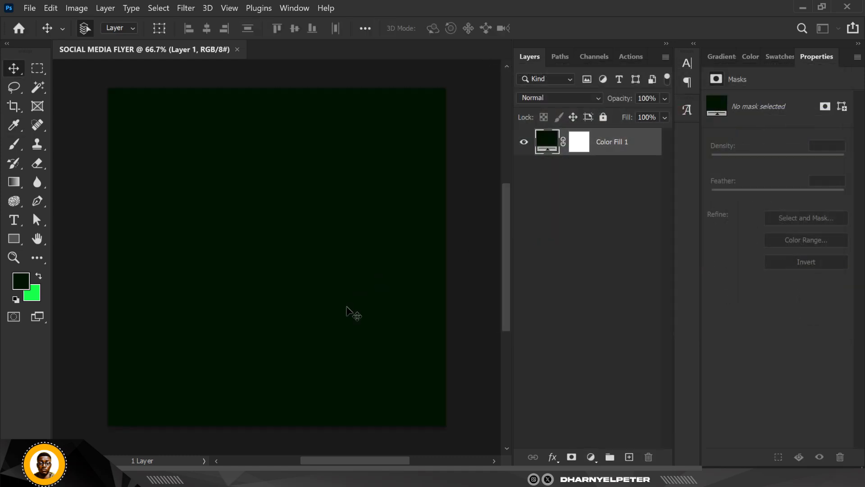
- Place the abstract swirl image from the BETS folder into the flyer document
mouse_move(254, 418)
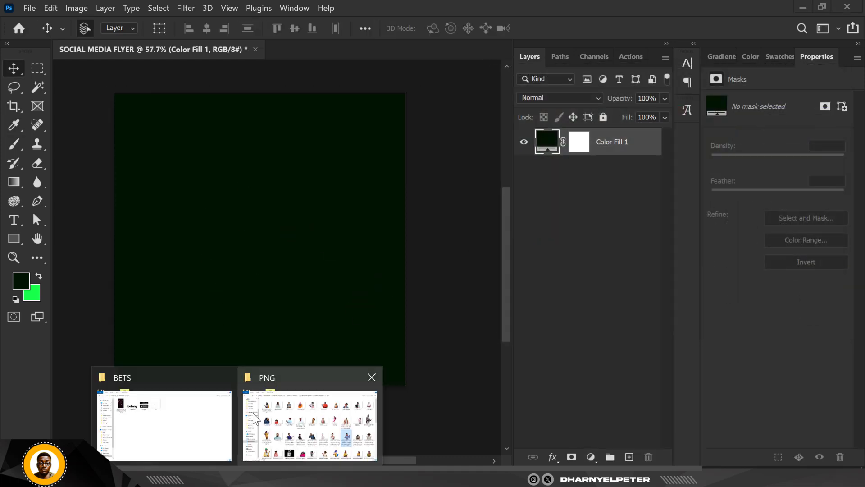
left_click(134, 410)
left_click(142, 92)
left_click_drag(153, 94, 350, 287)
- Scale the placed swirl image to about 1080 x 1918 px and position it over the right part of the canvas
left_click_drag(280, 258, 383, 263)
scroll(306, 264, "down", 2)
left_click_drag(416, 363, 438, 380)
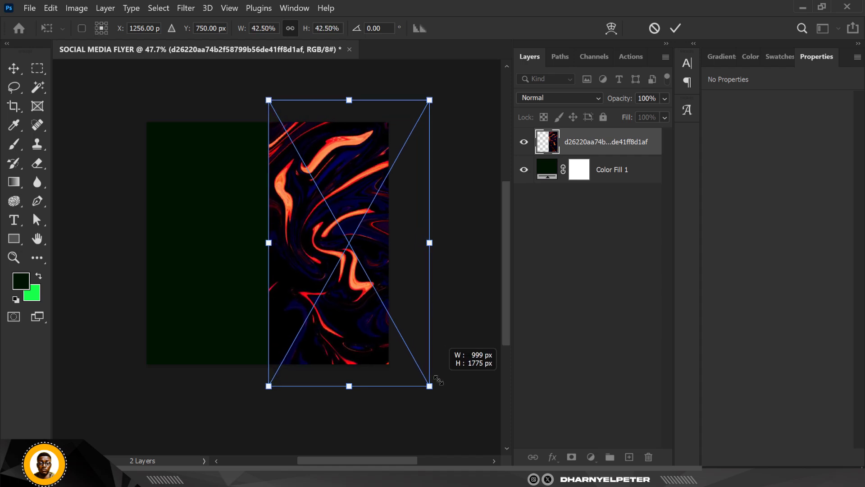
left_click_drag(382, 322, 341, 305)
left_click_drag(415, 388, 434, 400)
key("Return")
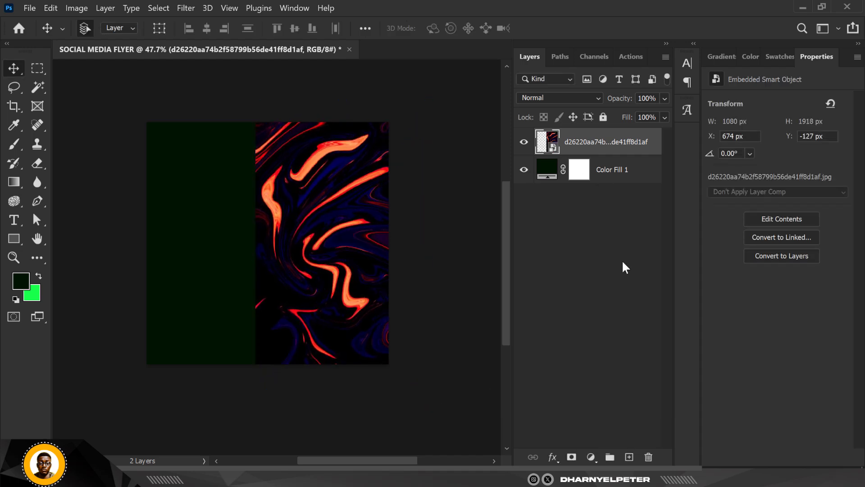
left_click_drag(334, 232, 317, 232)
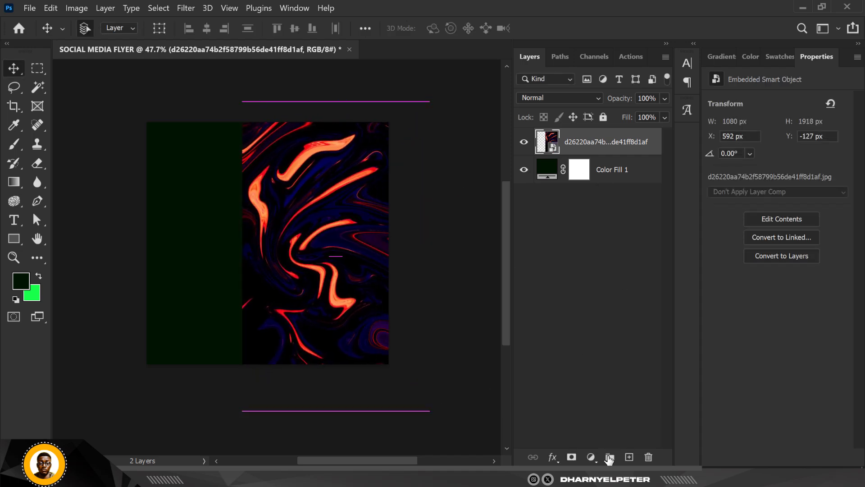
- Add a layer mask to the swirl image and fade out its left edge with a large soft black brush
left_click(571, 456)
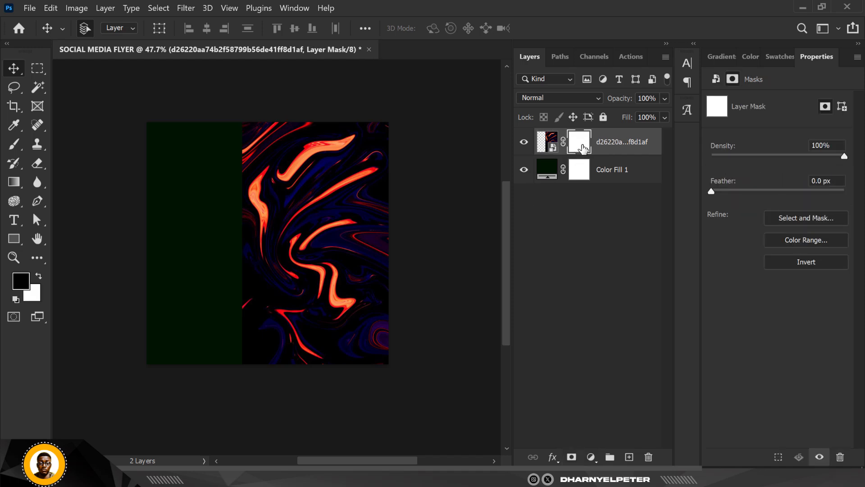
left_click(13, 144)
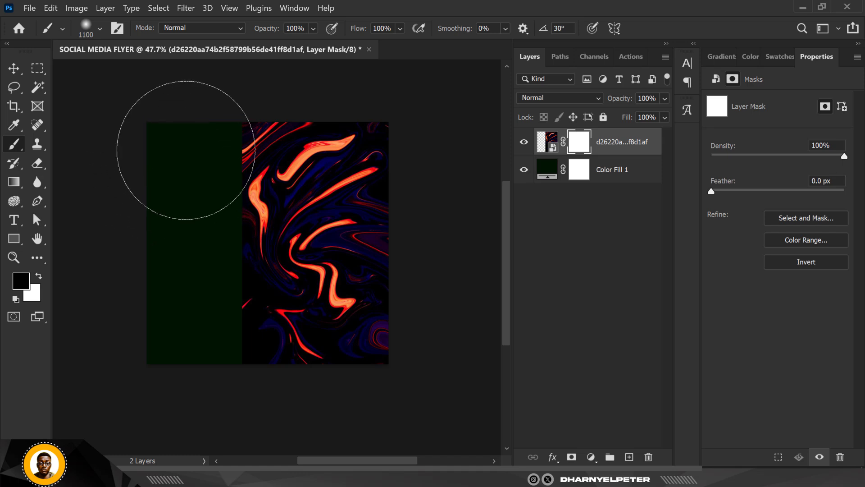
left_click_drag(194, 110, 207, 411)
left_click_drag(177, 82, 184, 194)
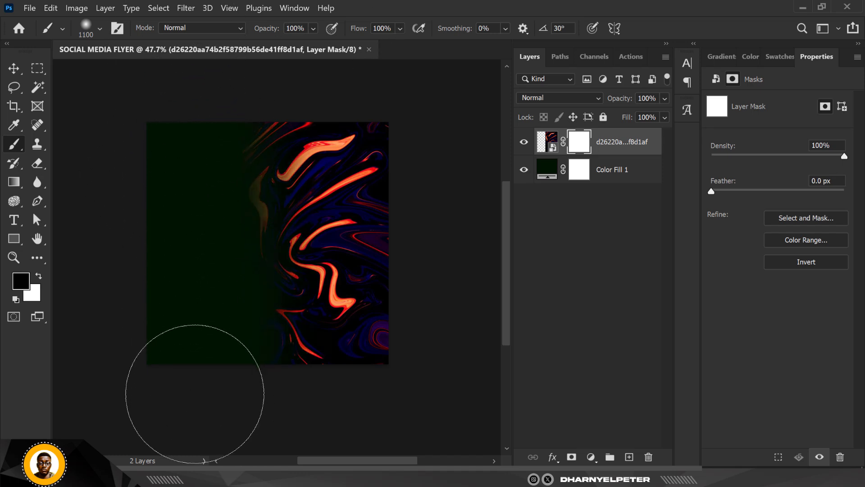
- Convert the masked swirl layer to a smart object
left_click(547, 141)
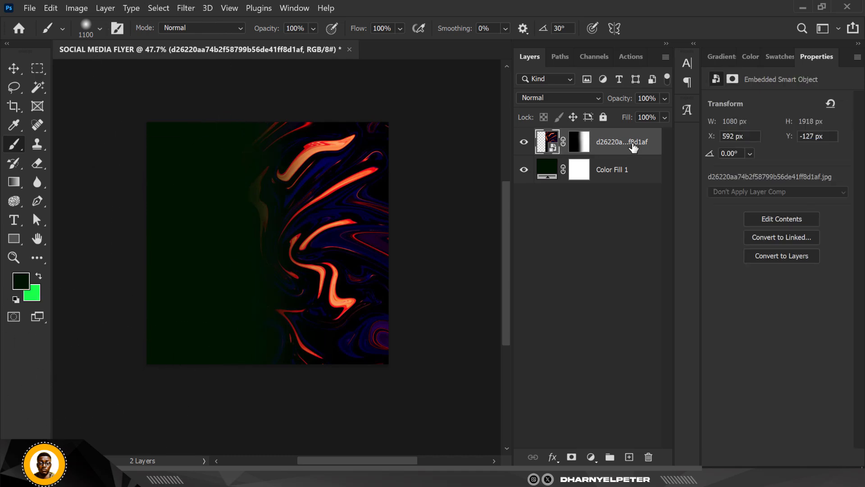
right_click(634, 147)
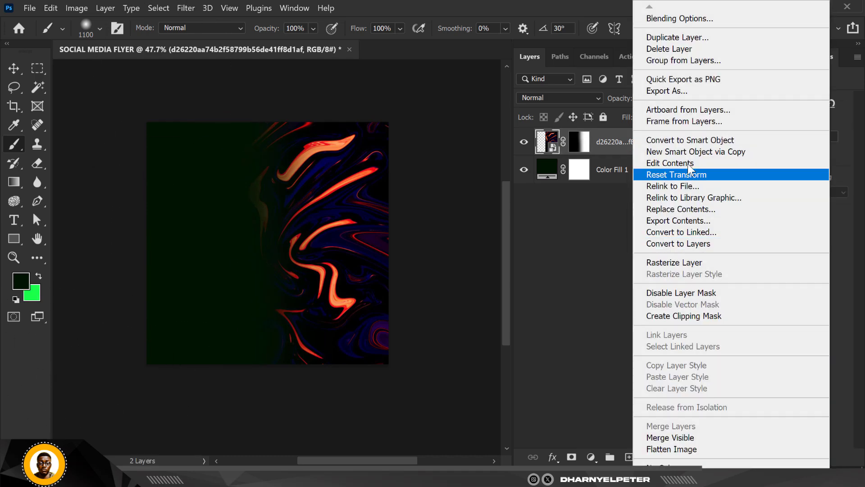
left_click(424, 161)
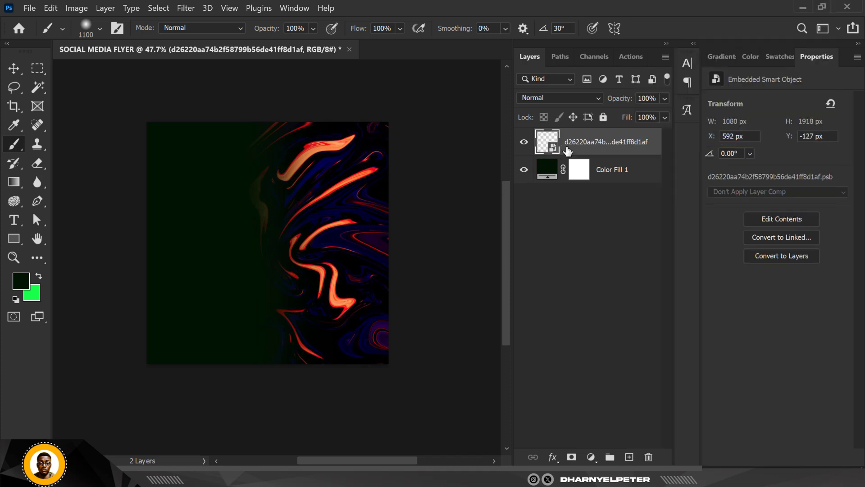
- Apply a Gaussian Blur with a radius of 9.8 pixels to the swirl layer
left_click(185, 9)
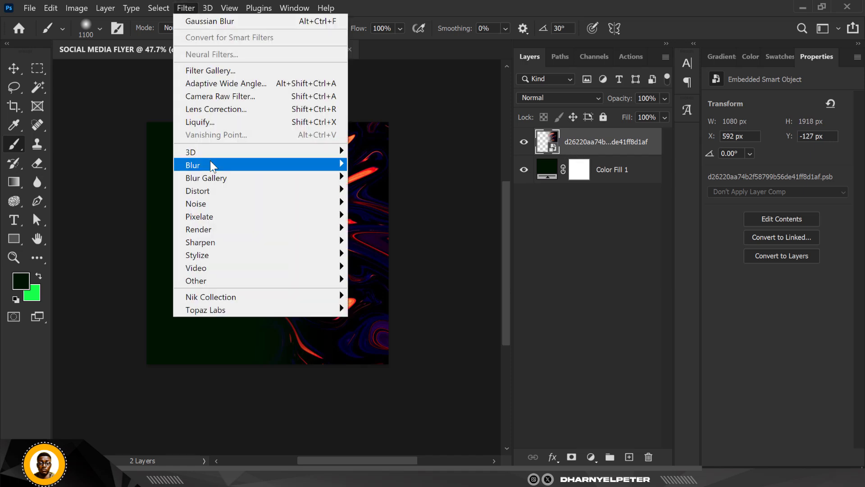
mouse_move(210, 163)
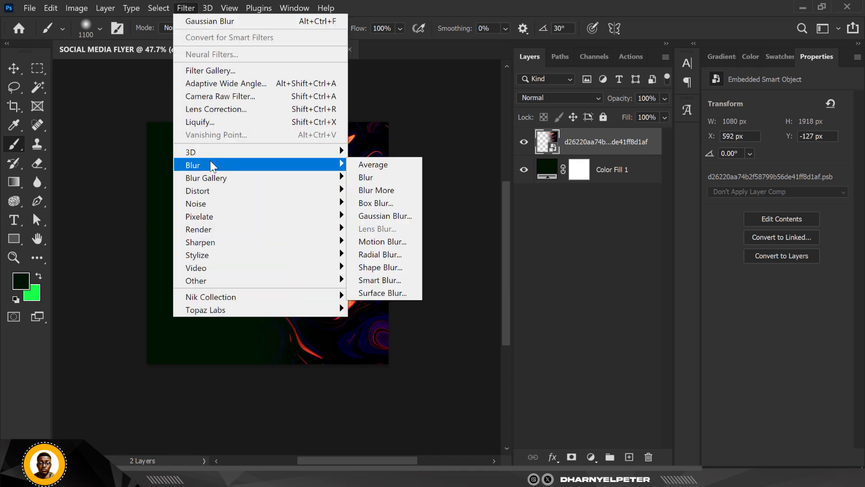
left_click(366, 219)
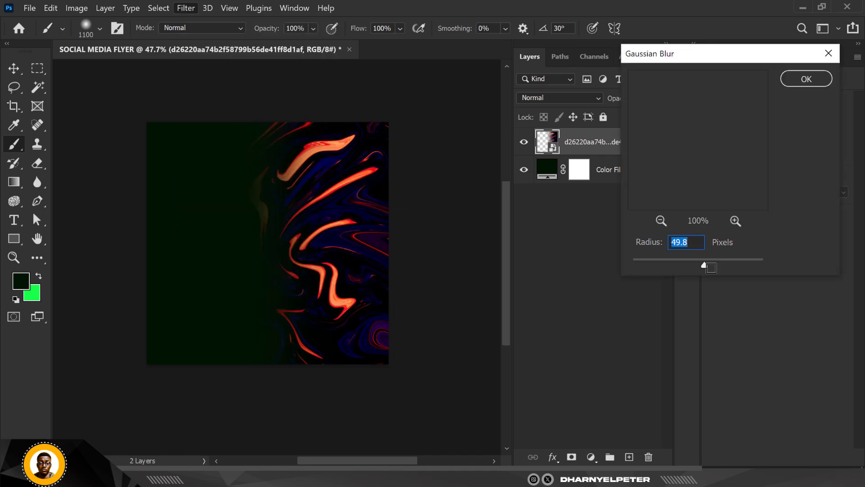
left_click(662, 259)
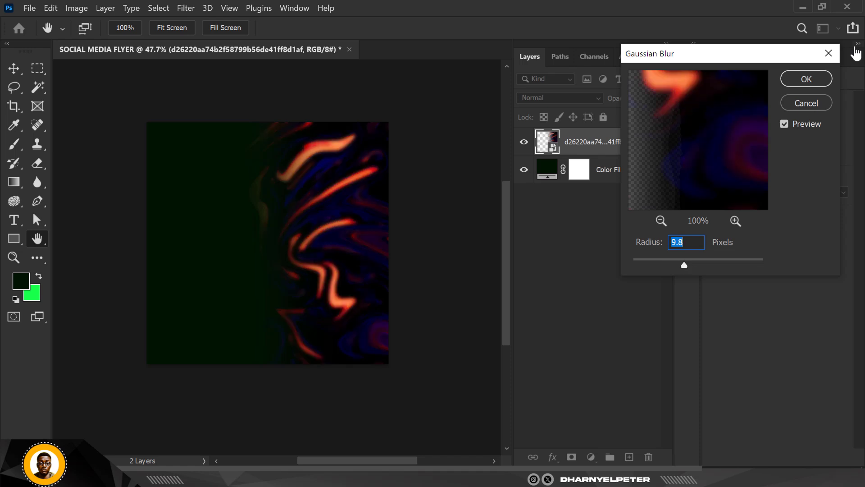
left_click(806, 79)
- Duplicate the blurred swirl layer and group both swirl layers in a group named BG
key("ctrl+j")
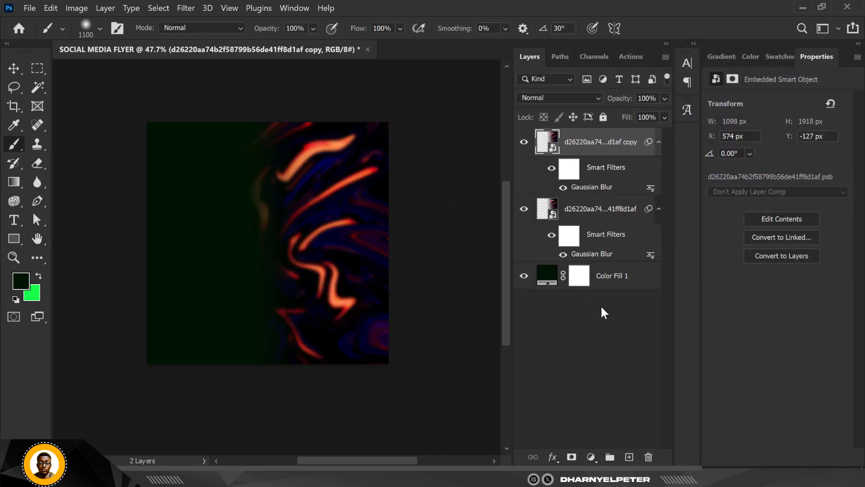
key("ctrl+g")
double_click(578, 136)
type("BG")
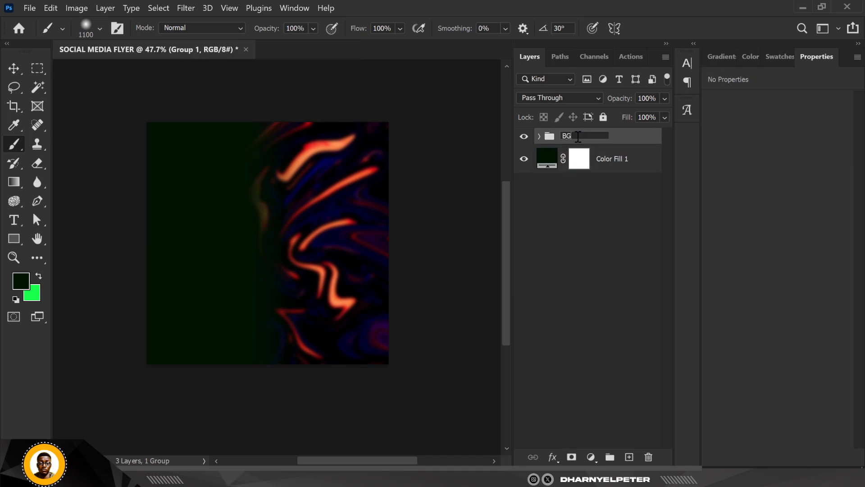
key("Return")
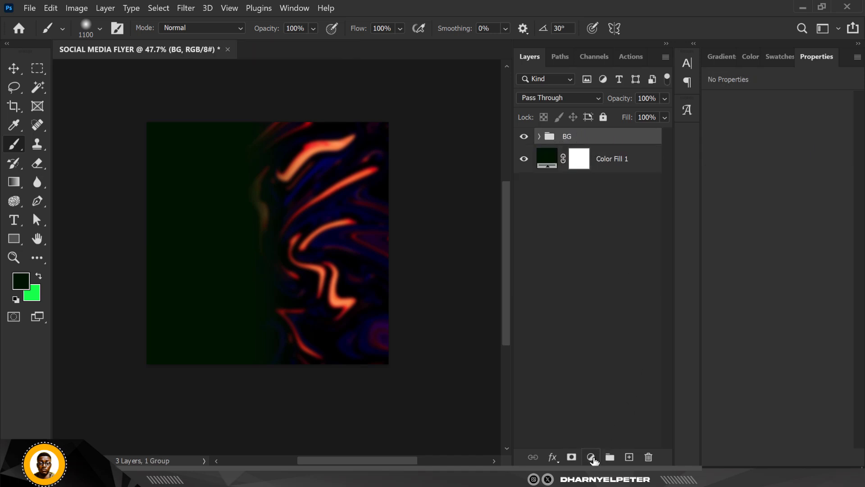
- Add a Hue/Saturation adjustment clipped to the BG group and colorize it green with hue 126 and saturation 97
left_click(590, 456)
left_click(629, 328)
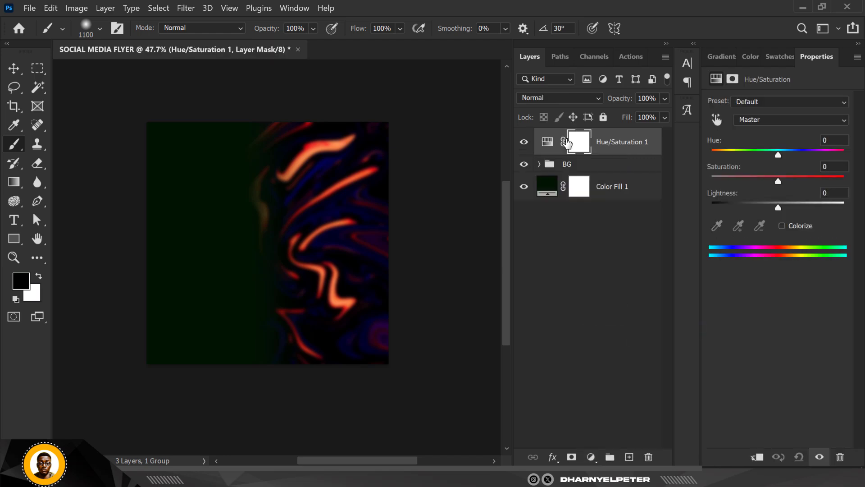
right_click(632, 137)
left_click(705, 258)
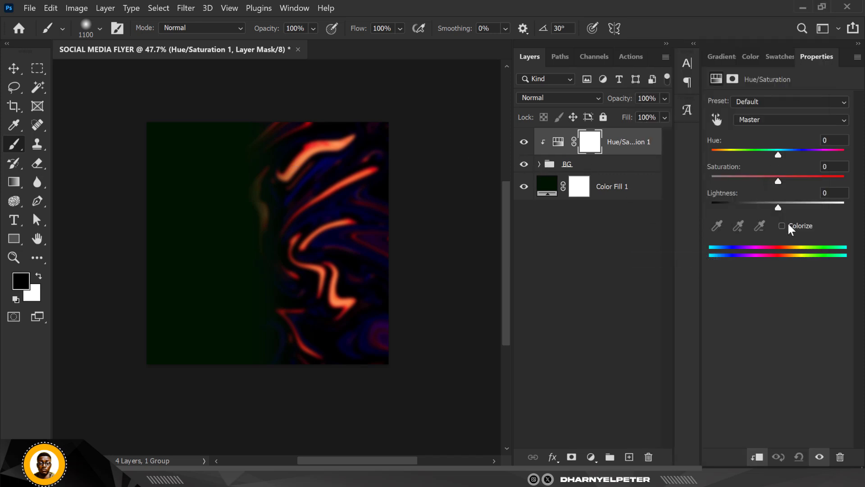
left_click(783, 226)
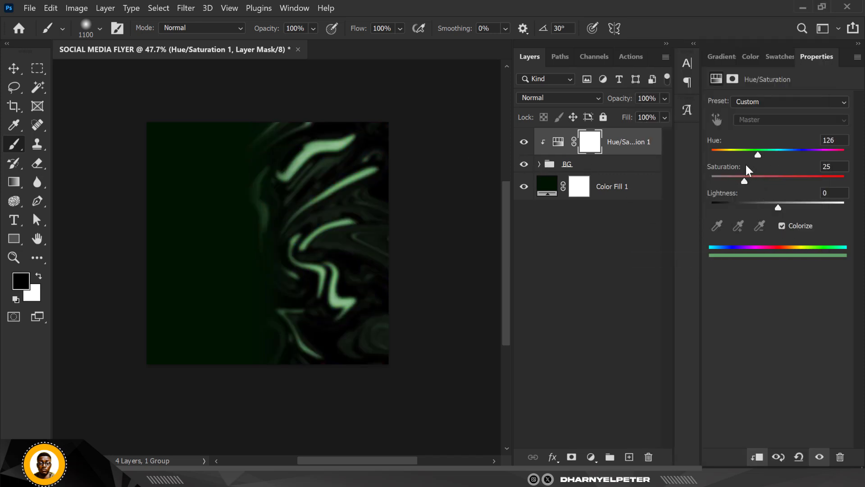
left_click_drag(745, 180, 833, 181)
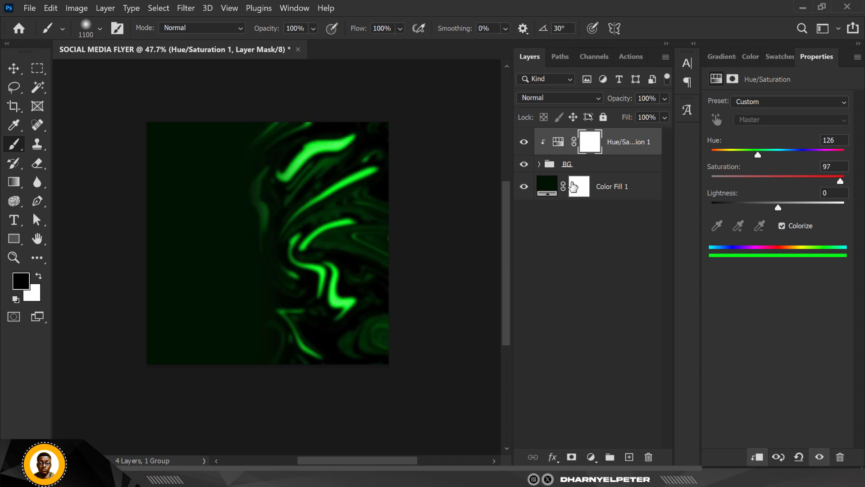
- Set the BG group's blend mode to Screen
left_click(588, 168)
left_click(579, 97)
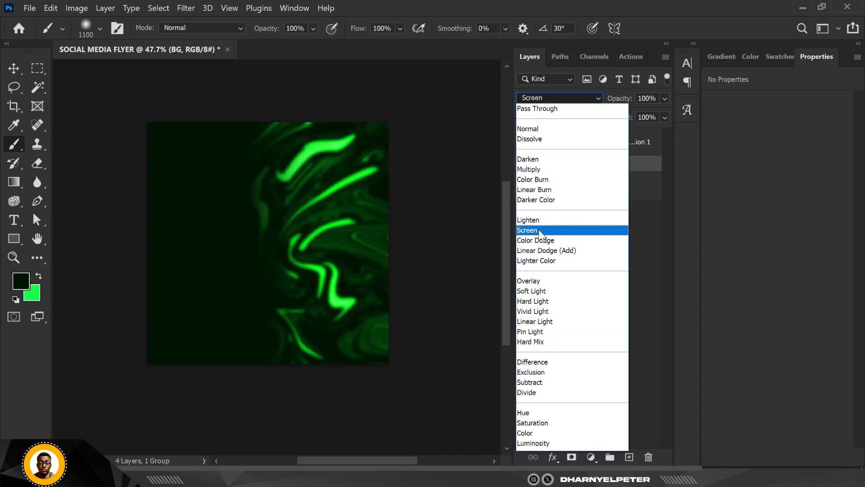
left_click(539, 230)
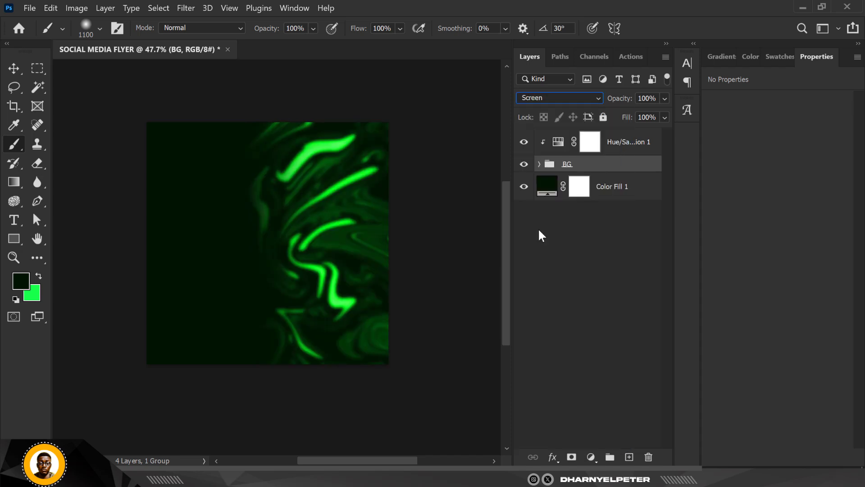
- Increase the Gaussian Blur radius on the duplicated swirl layer inside the BG group
left_click(539, 164)
left_click(575, 194)
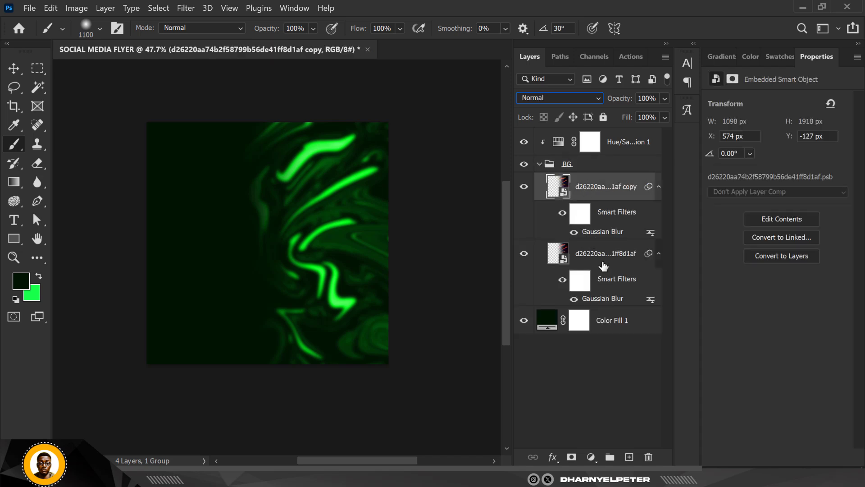
double_click(605, 233)
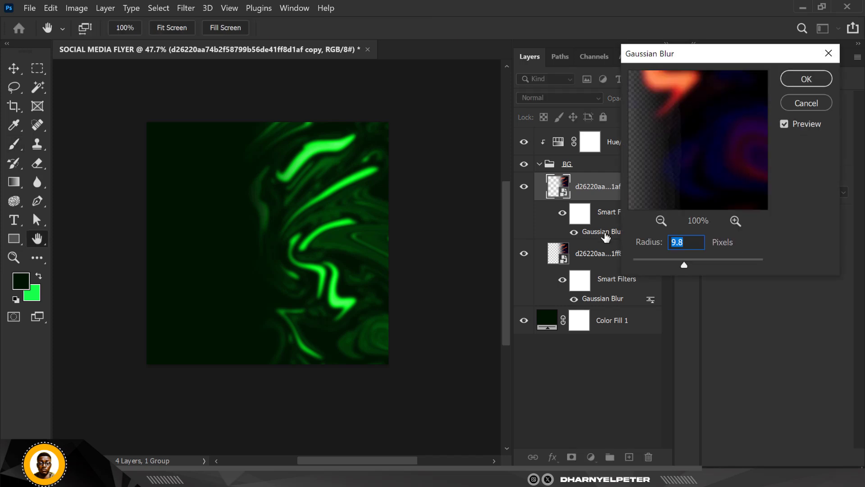
left_click_drag(715, 259, 698, 261)
left_click(806, 80)
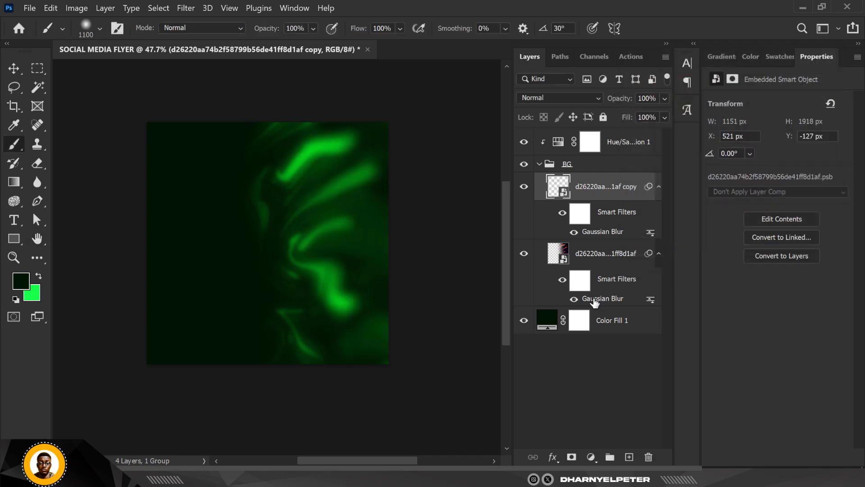
- Set the original swirl layer's Gaussian Blur radius to 9.0 pixels and collapse the BG group
double_click(595, 299)
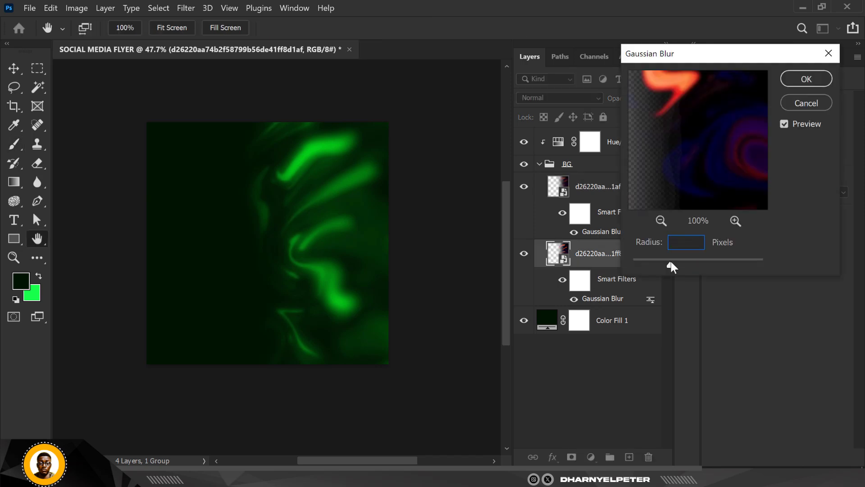
left_click_drag(682, 264, 682, 265)
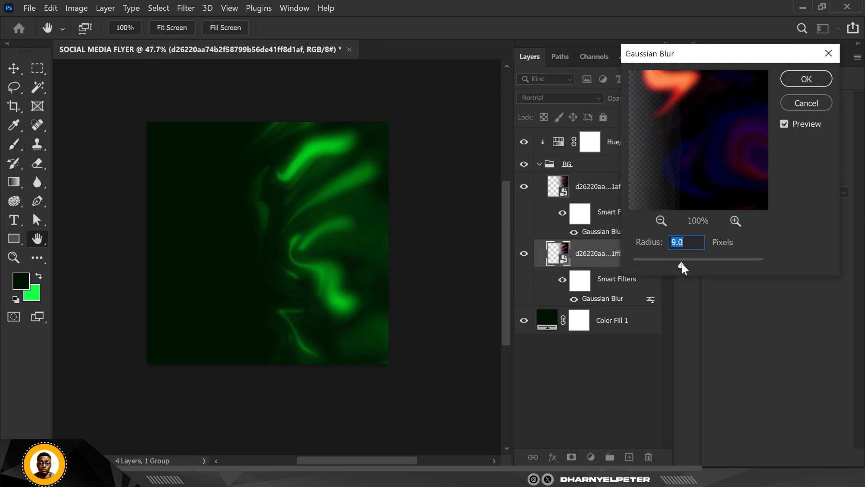
left_click(796, 85)
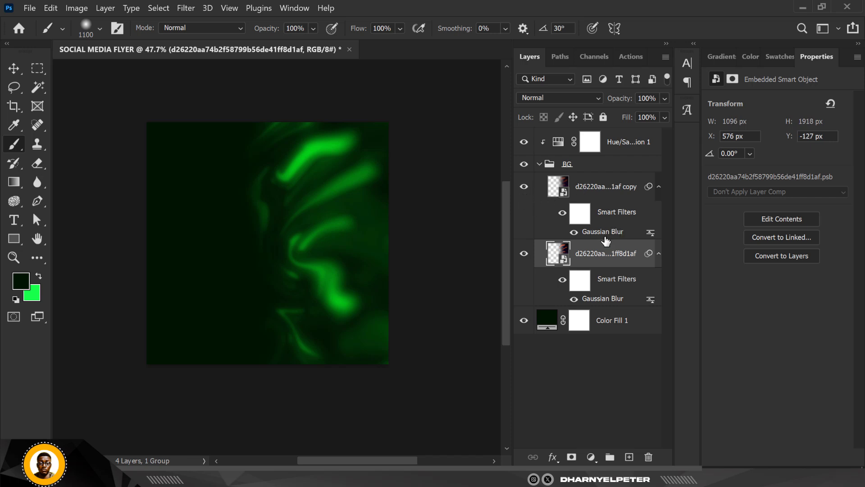
left_click(13, 68)
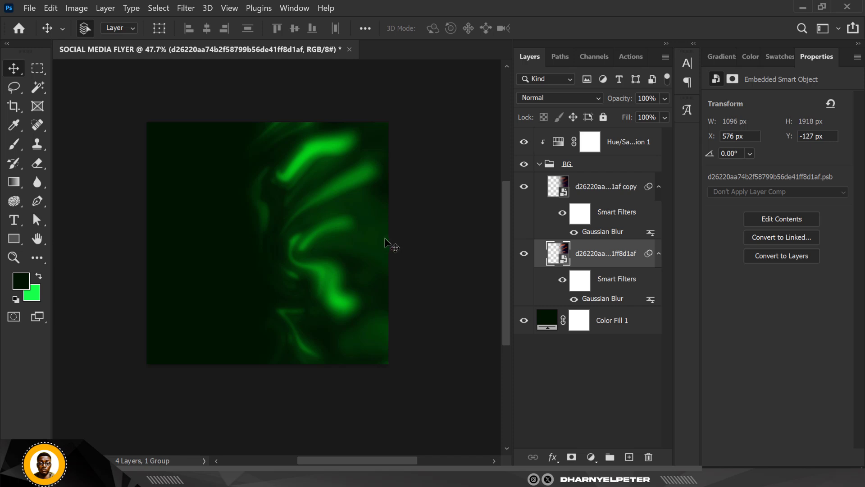
left_click(539, 164)
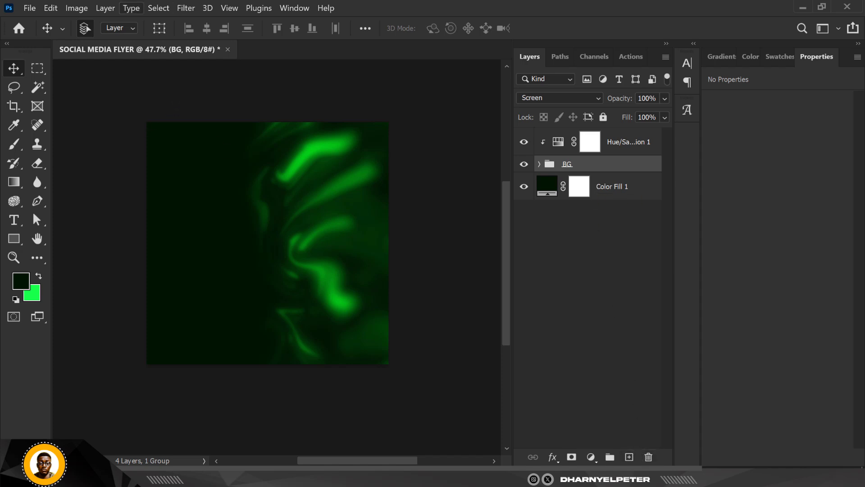
- Switch to File Explorer and open the PNG folder in GRAPHICS BUNDLE 1.0 under PREMIUM IMAGES'
mouse_move(237, 477)
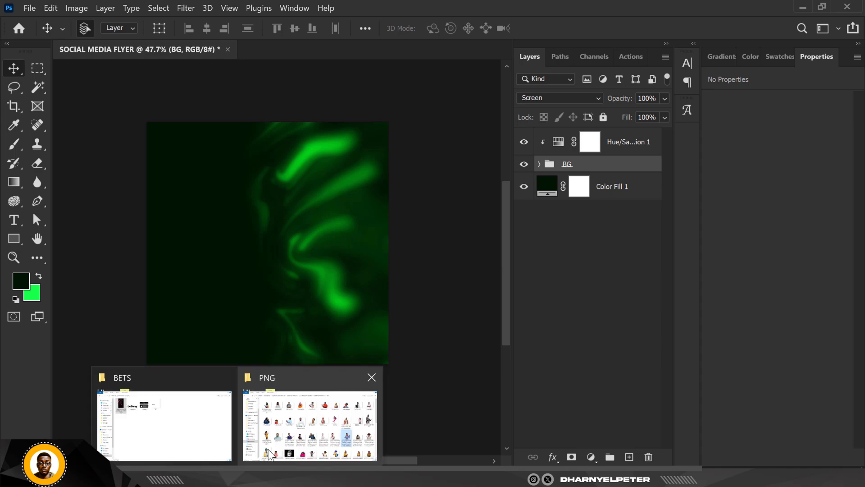
left_click(301, 432)
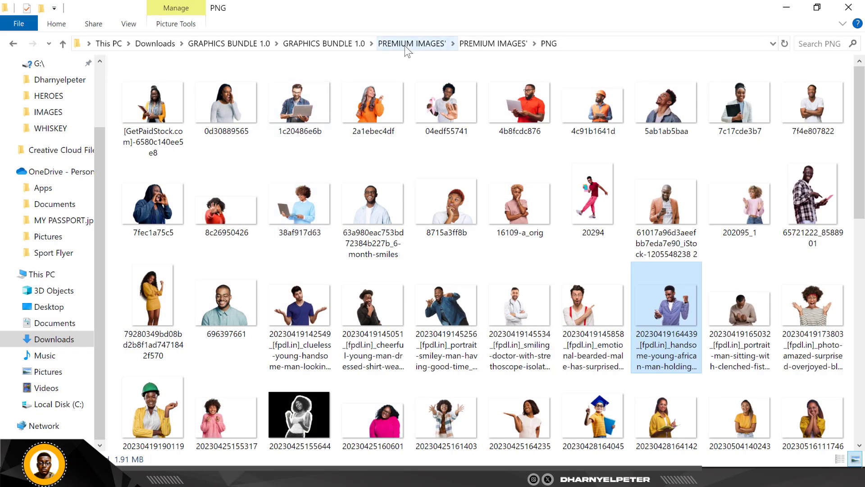
left_click(224, 44)
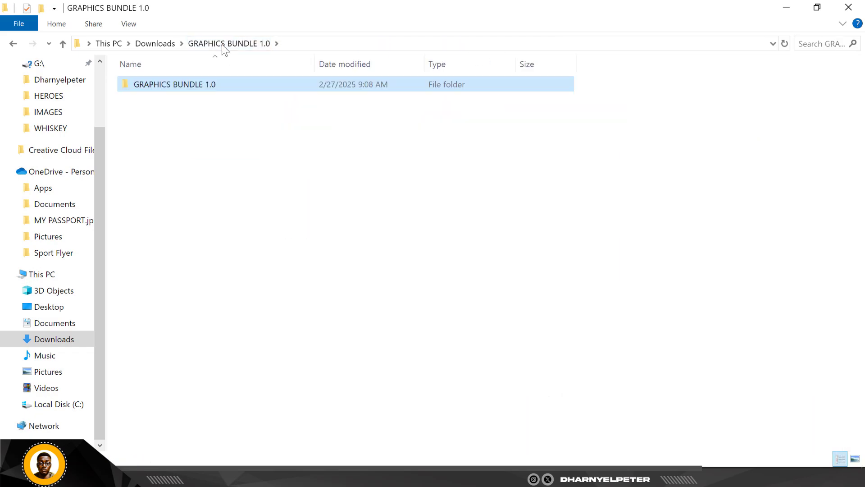
double_click(240, 85)
left_click(610, 110)
double_click(610, 110)
double_click(186, 85)
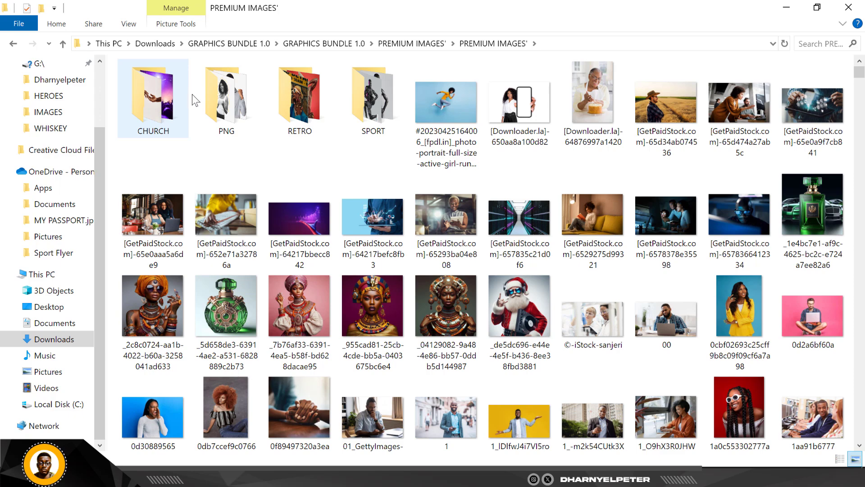
double_click(233, 99)
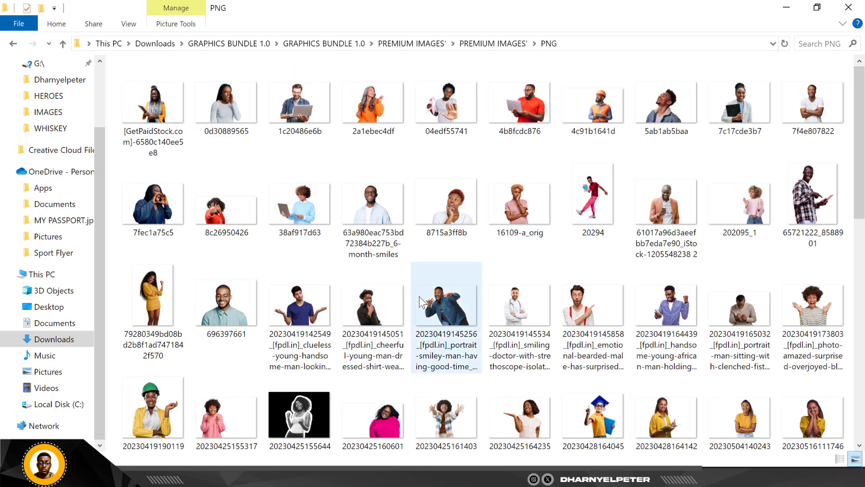
- Place the cutout image of the man in a blue shirt holding a mobile phone into the Photoshop flyer
left_click(670, 318)
left_click_drag(670, 318, 323, 261)
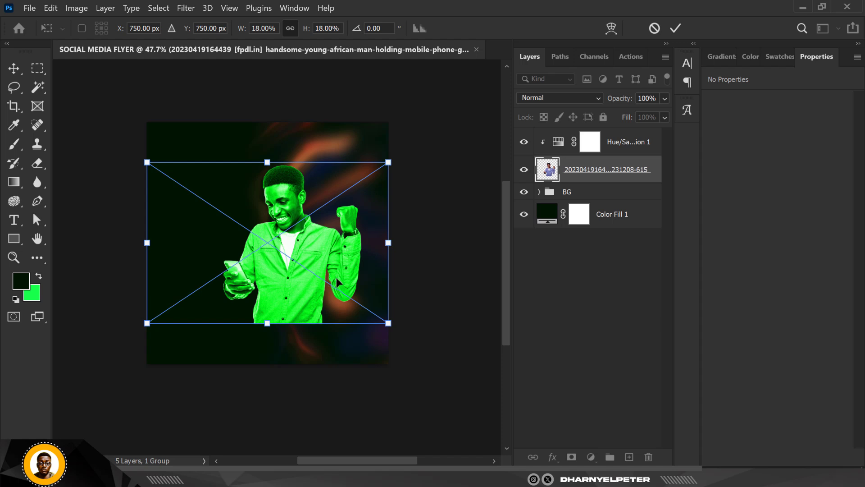
key("Return")
- Move the man layer above the Hue/Saturation adjustment and clip that adjustment back to the BG group
left_click_drag(581, 171, 597, 136)
left_click(609, 178)
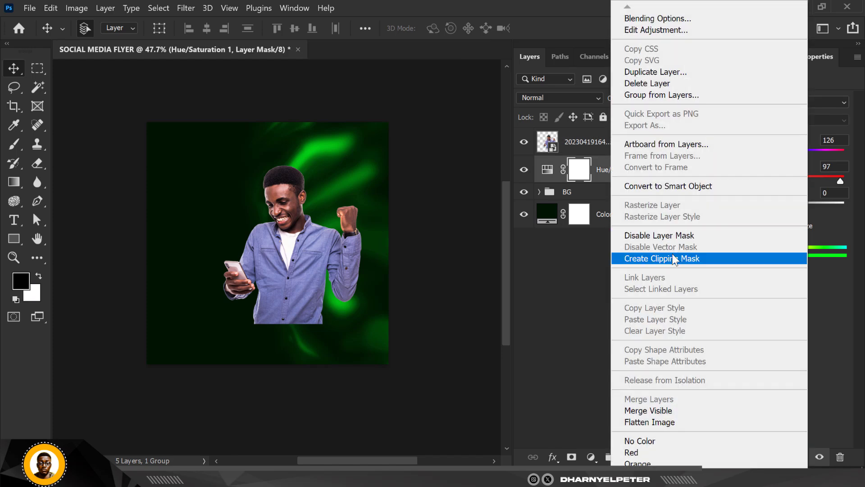
left_click(673, 256)
- Scale the man to about 23% and position him in the lower-right part of the flyer
left_click_drag(291, 239, 299, 256)
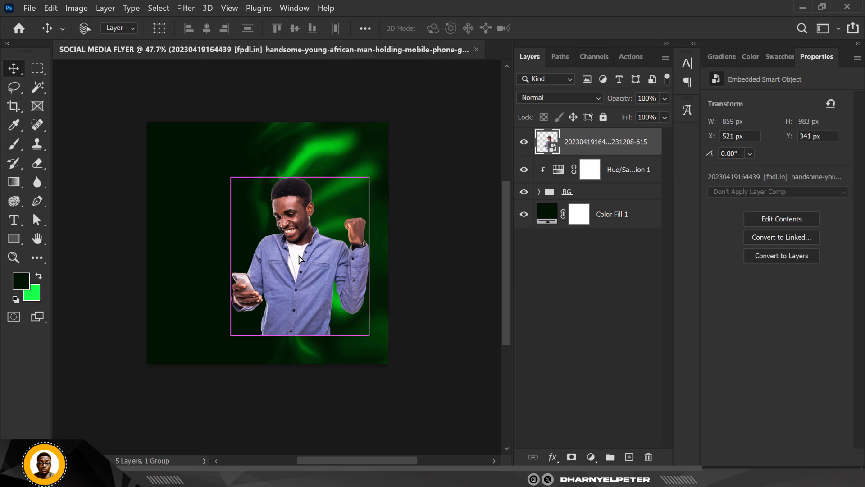
key("ctrl+t")
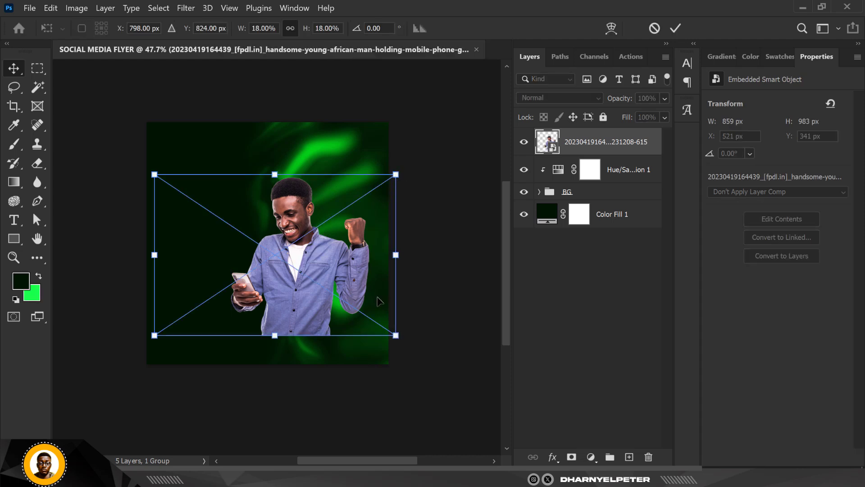
left_click_drag(395, 185, 426, 135)
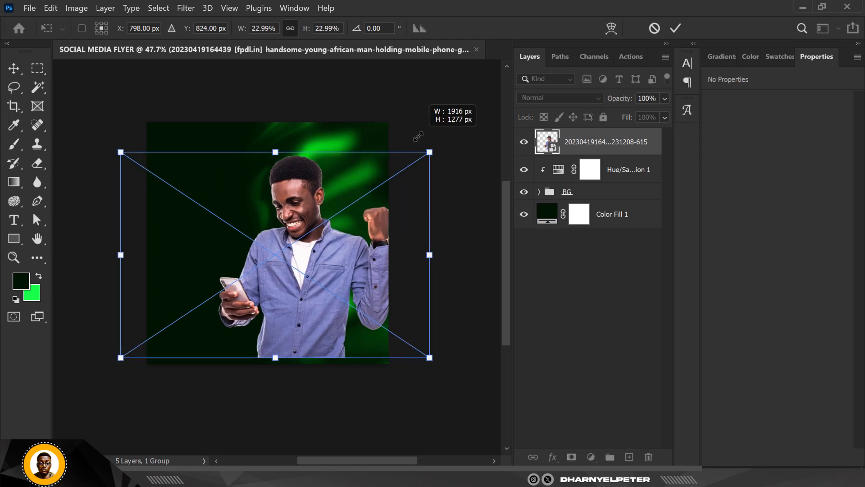
key("Return")
left_click_drag(282, 238, 299, 275)
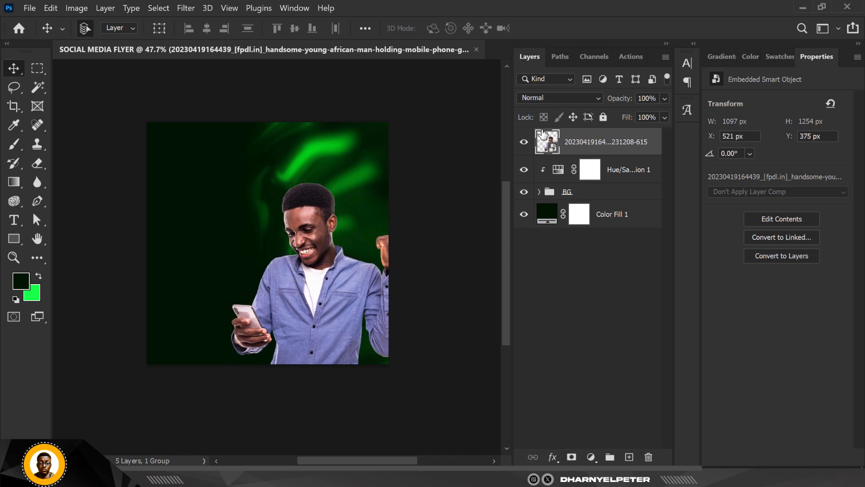
- Mask the man layer from its own outline and contract the mask with a Minimum filter of 2.4 pixels, preserving roundness
left_click(545, 143, "ctrl")
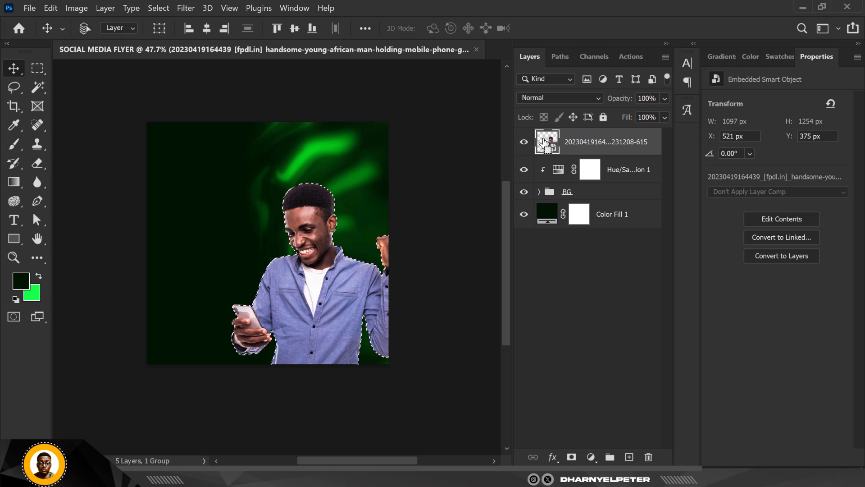
left_click(573, 458)
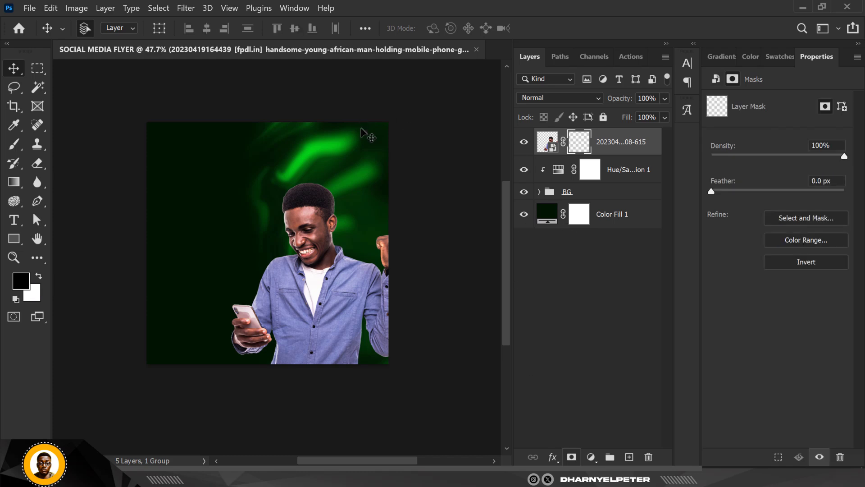
left_click(185, 9)
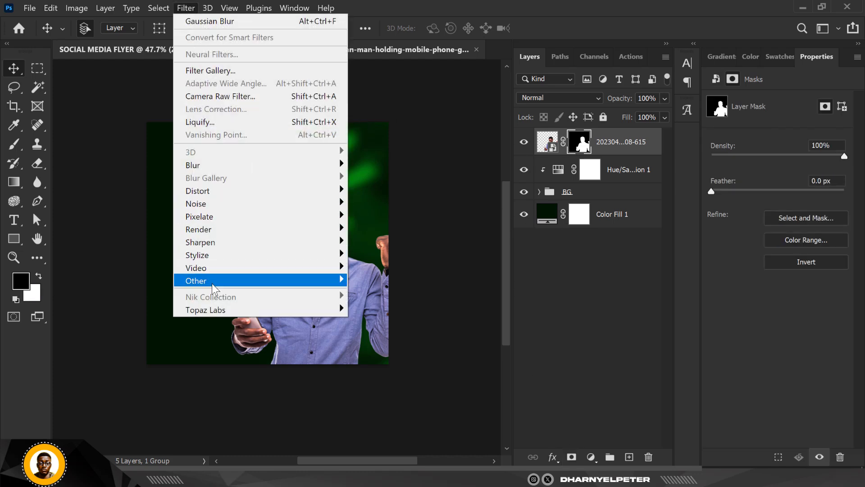
mouse_move(312, 286)
left_click(385, 332)
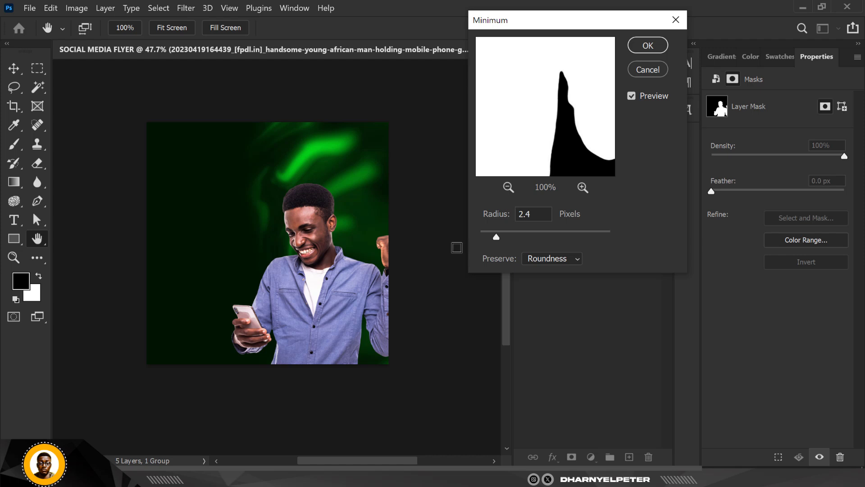
left_click(648, 45)
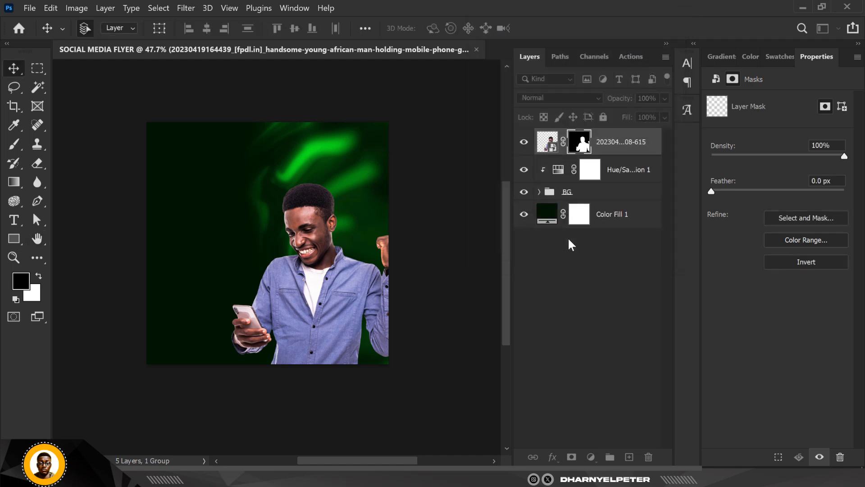
- Add an Exposure adjustment clipped to the man layer with exposure set to -1.66
left_click(592, 456)
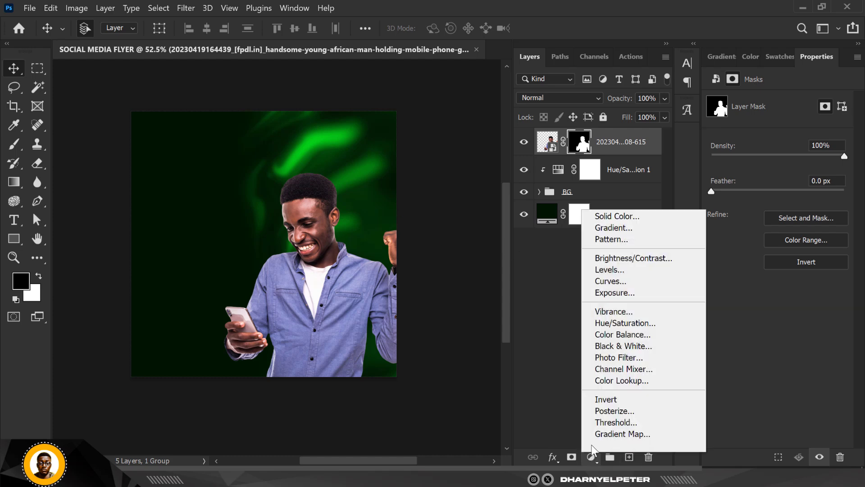
left_click(626, 293)
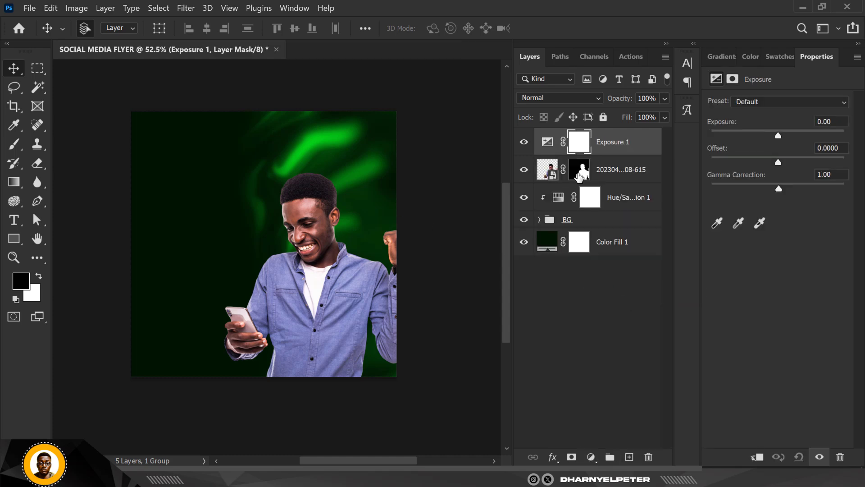
right_click(653, 152)
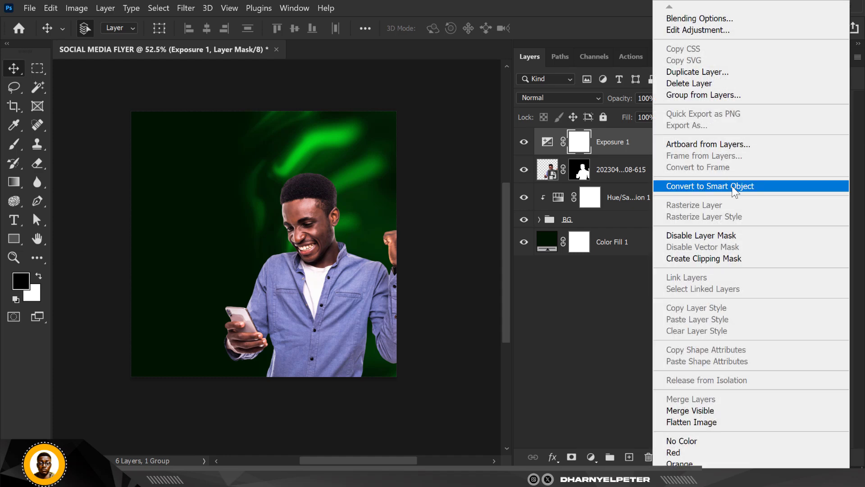
left_click(706, 261)
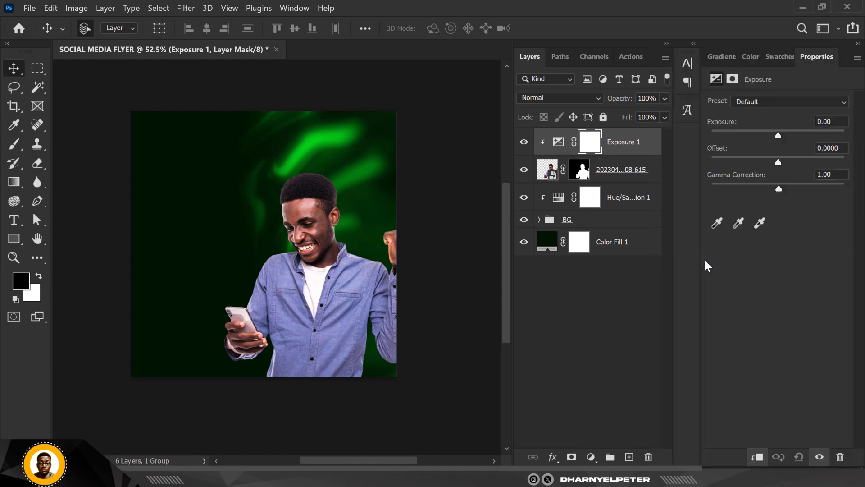
left_click_drag(778, 134, 761, 138)
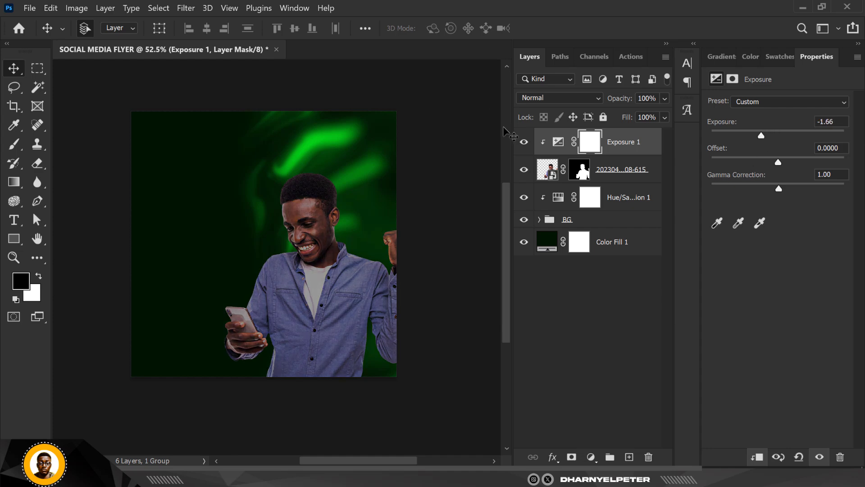
- Add a bright green Solid Color fill layer, 16ff4a, at the top of the layer stack
left_click(614, 420)
left_click(591, 457)
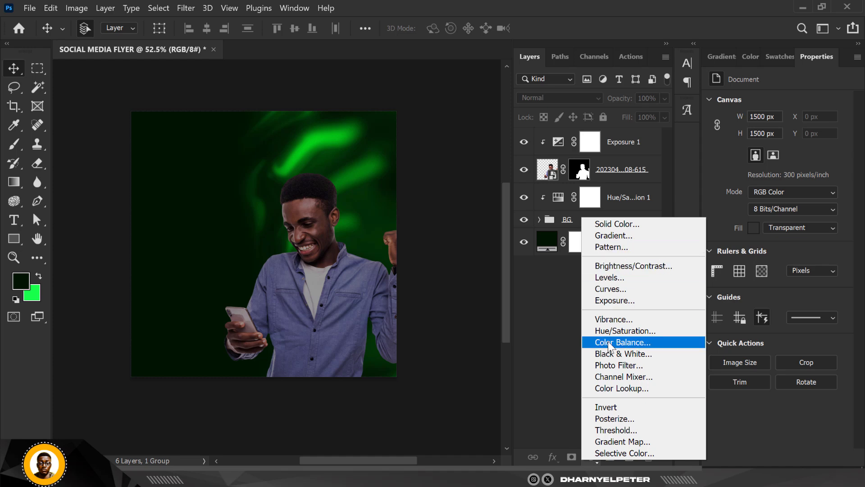
left_click(620, 224)
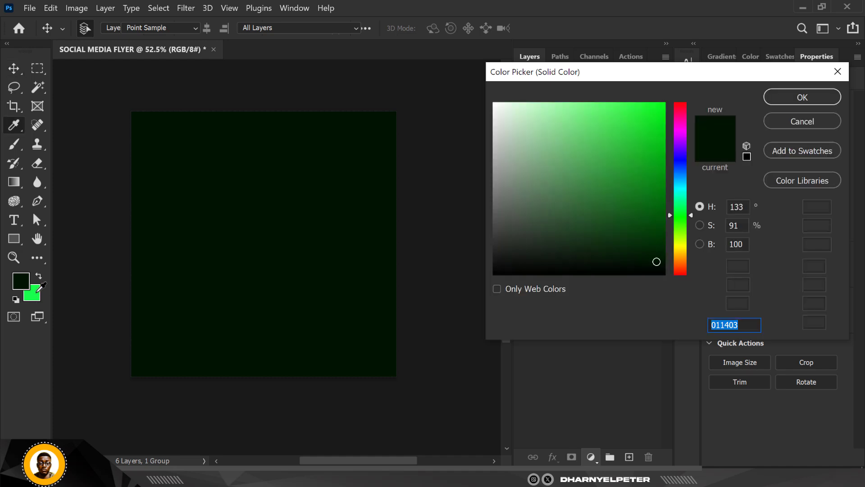
type("16ff4a")
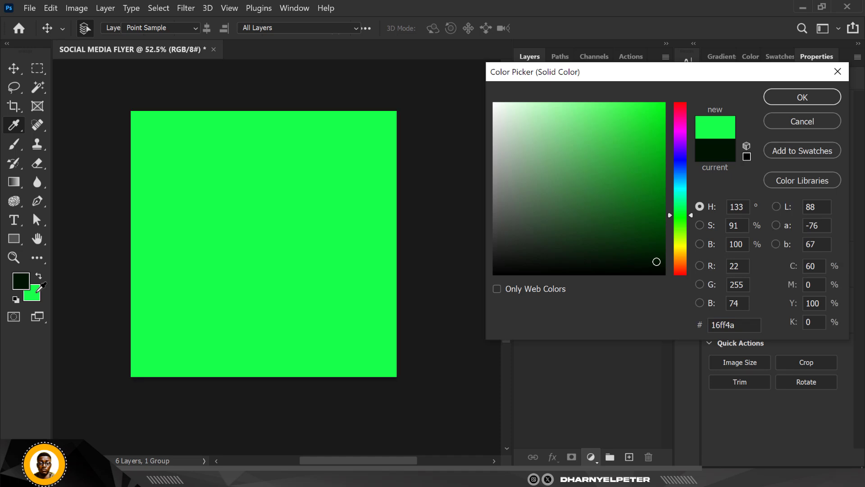
left_click(796, 101)
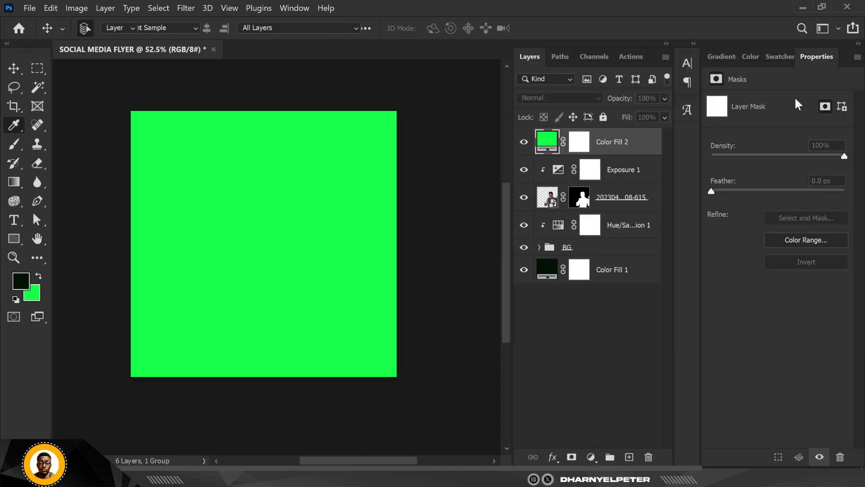
- Set the bright green fill layer's blend mode to Overlay and clip it to the man layer
key("v")
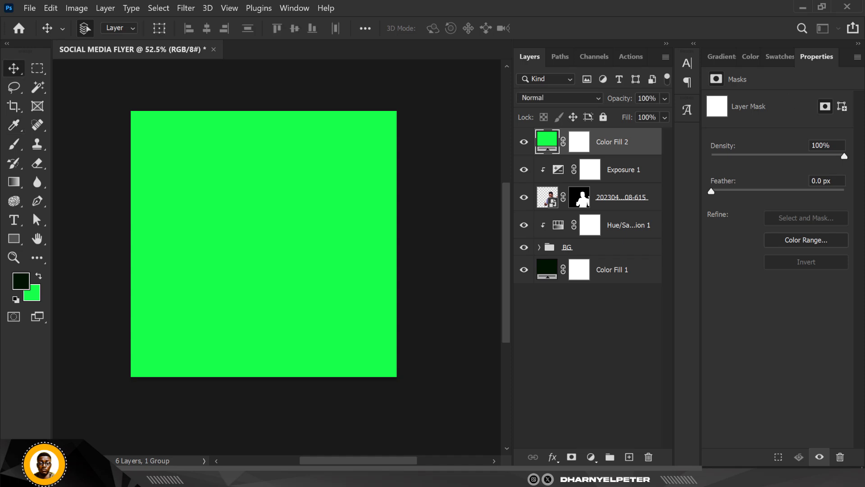
left_click(584, 98)
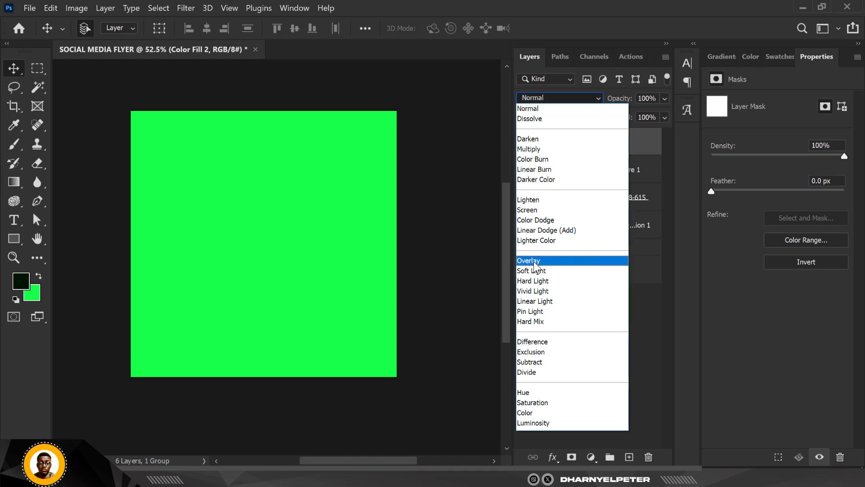
left_click(533, 260)
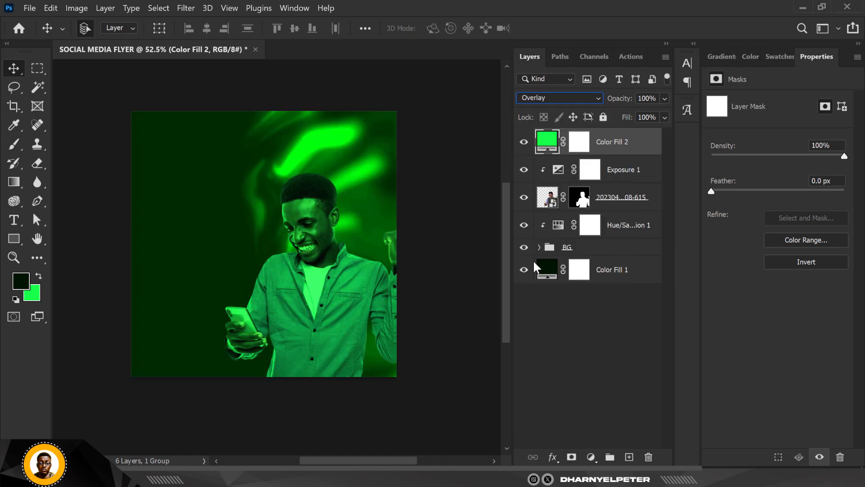
right_click(654, 146)
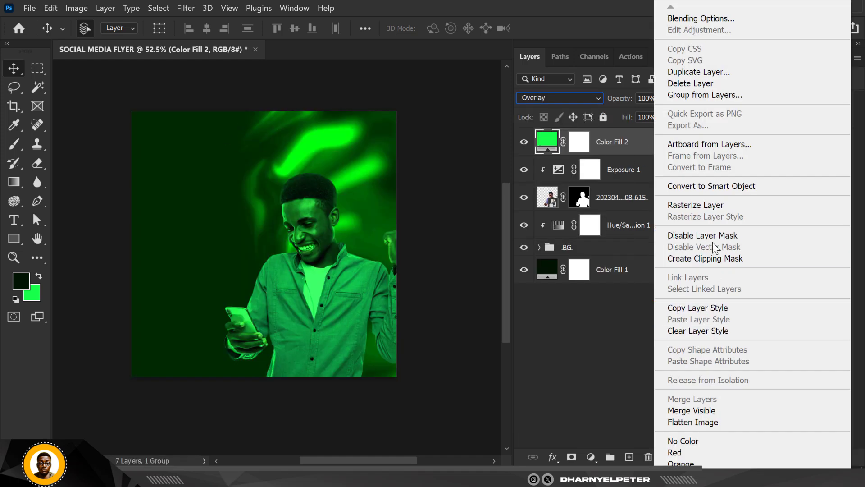
left_click(714, 258)
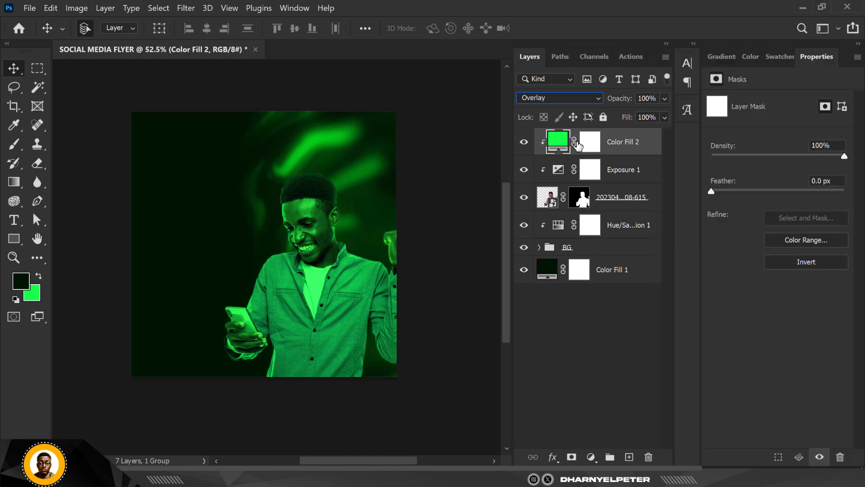
- Invert the green fill layer's mask to black so its tint is hidden from the man
left_click(589, 145)
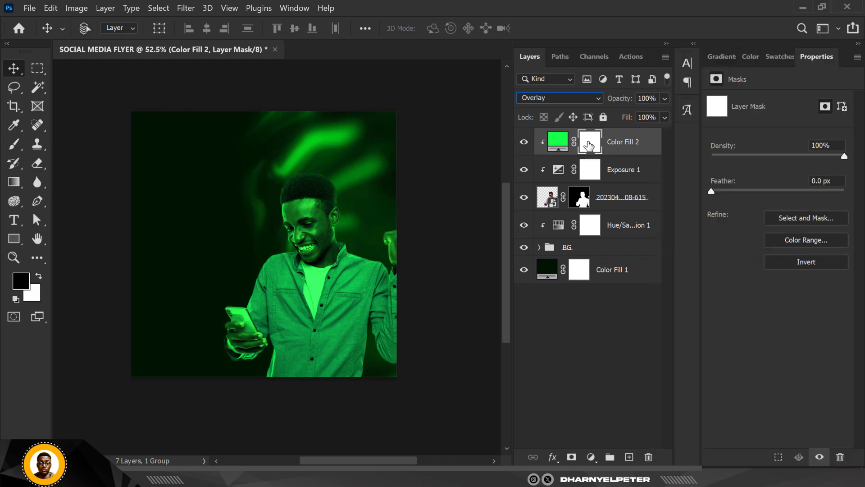
key("ctrl+i")
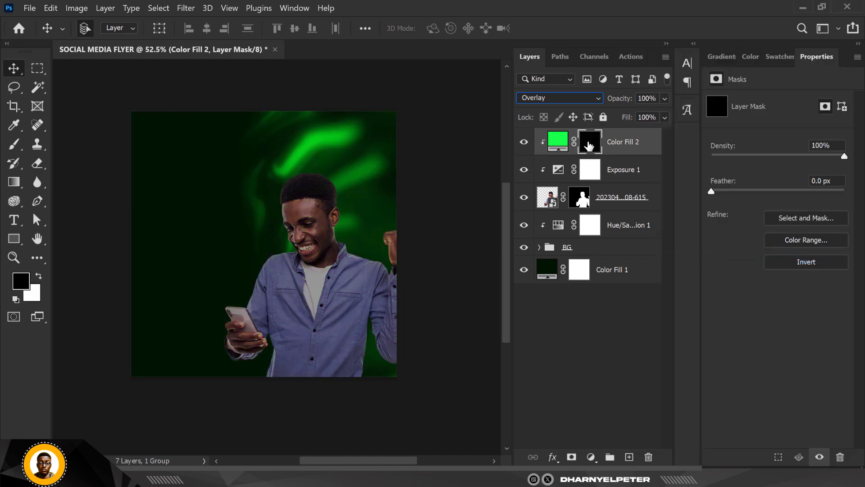
left_click(333, 208)
scroll(333, 208, "up", 3)
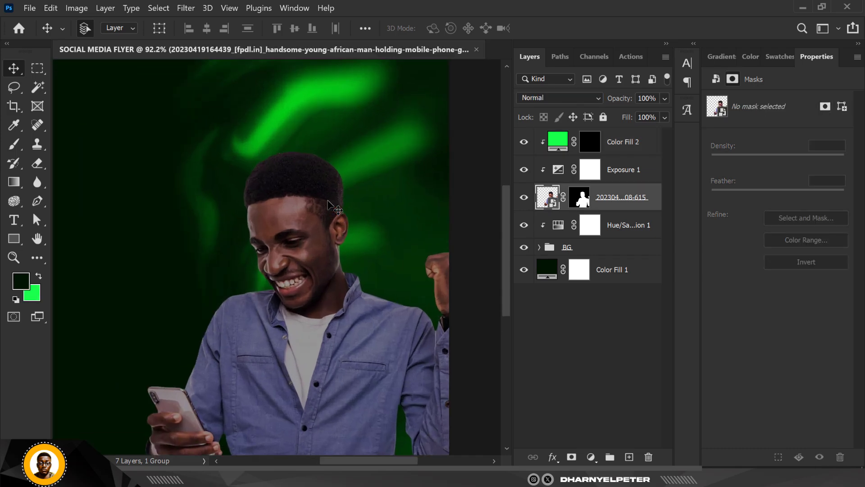
left_click(594, 143)
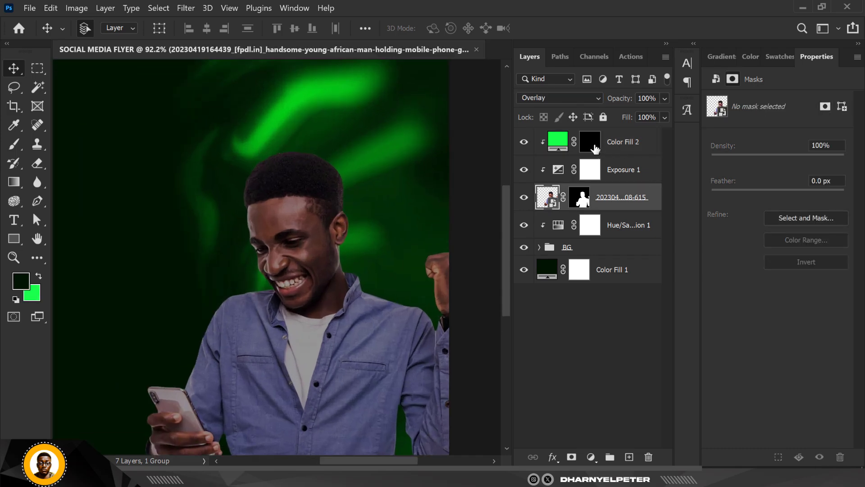
- Paint black with a soft 200 px brush on the Exposure mask along the edges of the man's head, shoulders, arms and torso
left_click(592, 176)
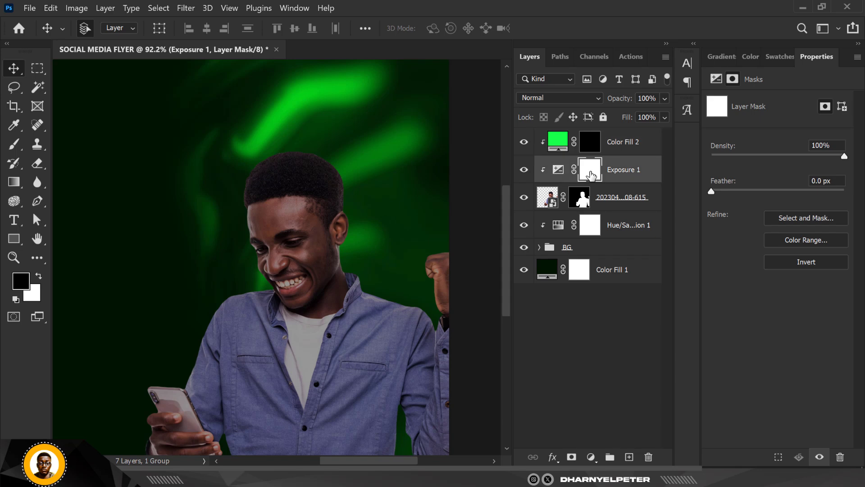
scroll(383, 198, "down", 3)
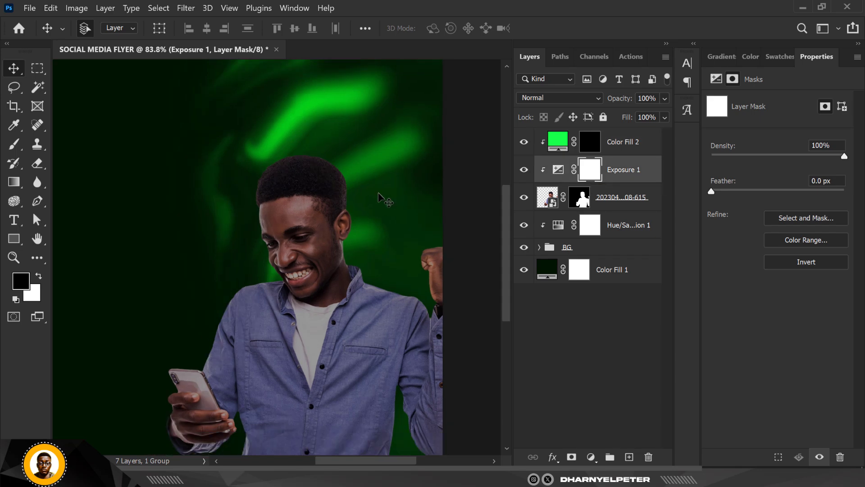
key("b")
key("bracketleft")
key("bracketleft")
key("bracketleft")
key("bracketleft")
key("bracketleft")
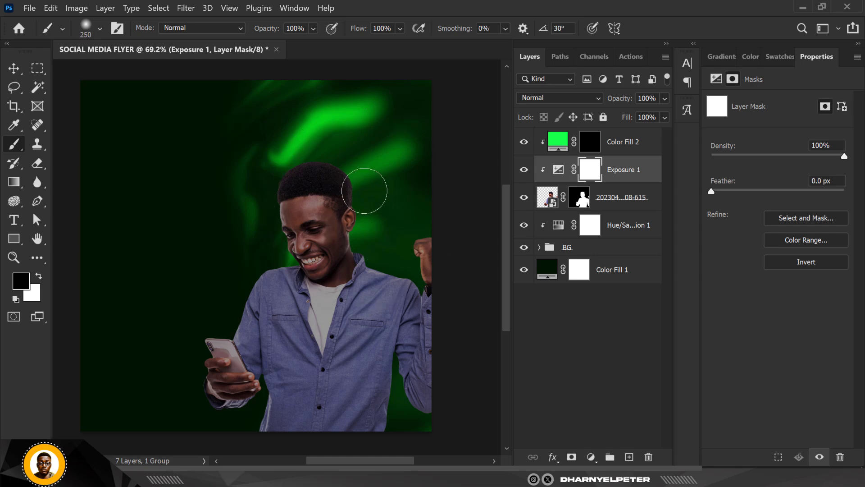
mouse_move(379, 257)
left_mouse_down()
mouse_move(414, 273)
mouse_move(402, 238)
mouse_move(333, 198)
mouse_move(321, 140)
mouse_move(345, 133)
mouse_move(291, 150)
left_mouse_up()
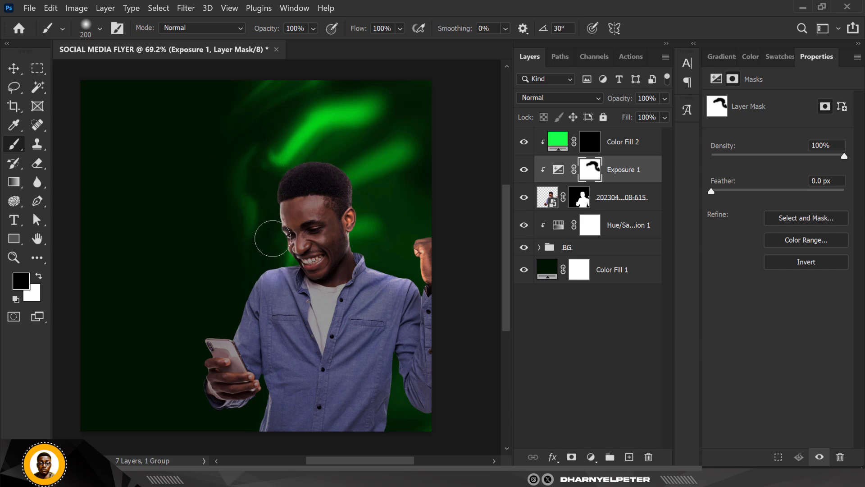
mouse_move(253, 273)
left_mouse_down()
mouse_move(232, 305)
mouse_move(228, 299)
mouse_move(221, 331)
mouse_move(196, 343)
mouse_move(191, 380)
mouse_move(199, 378)
mouse_move(197, 398)
mouse_move(225, 414)
mouse_move(249, 414)
mouse_move(255, 429)
mouse_move(255, 411)
mouse_move(261, 452)
left_mouse_up()
left_click_drag(386, 379, 436, 452)
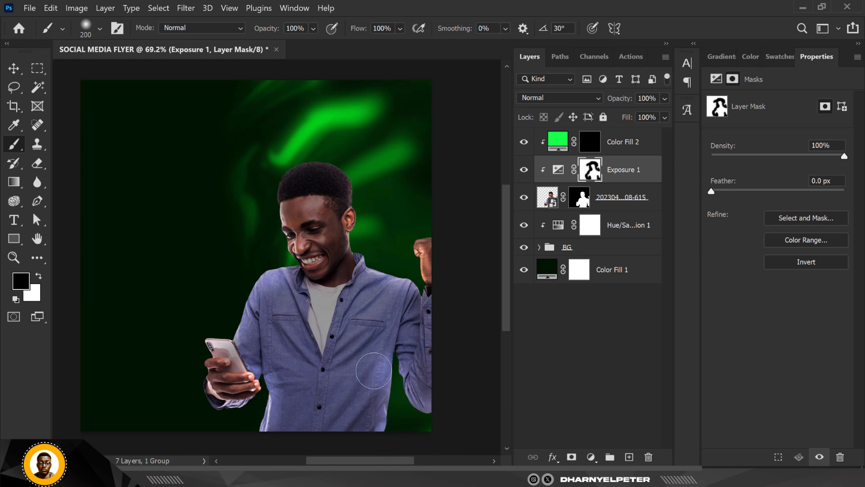
left_click_drag(393, 273, 426, 315)
left_click_drag(368, 251, 369, 210)
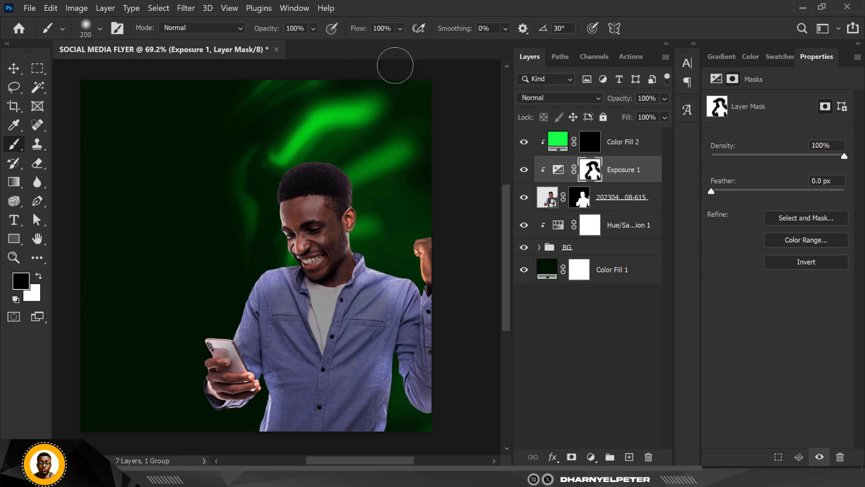
- Set brush flow to 34% and paint white on the green fill's mask over the man's ear, face edge, collar, shoulder and raised hand
left_click(400, 28)
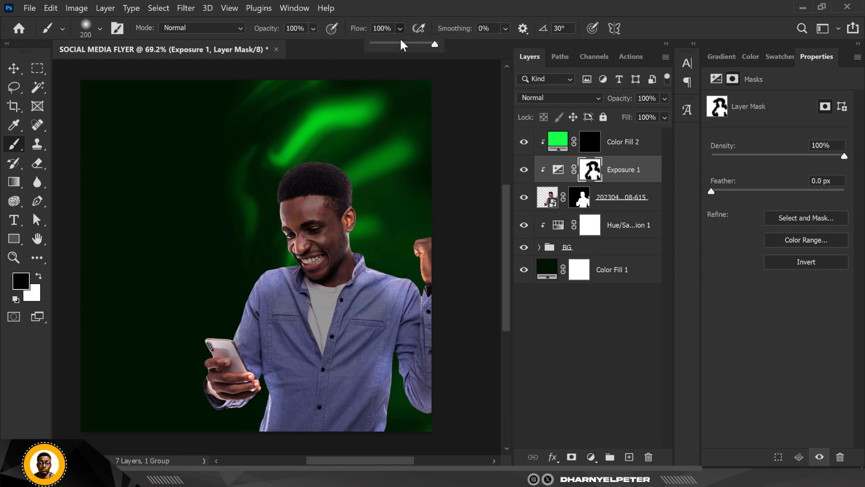
left_click(395, 43)
left_click(317, 221)
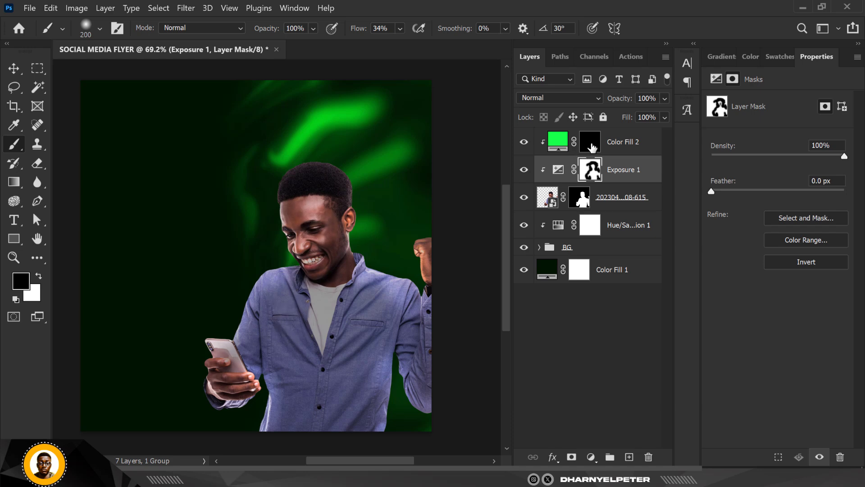
left_click(590, 143)
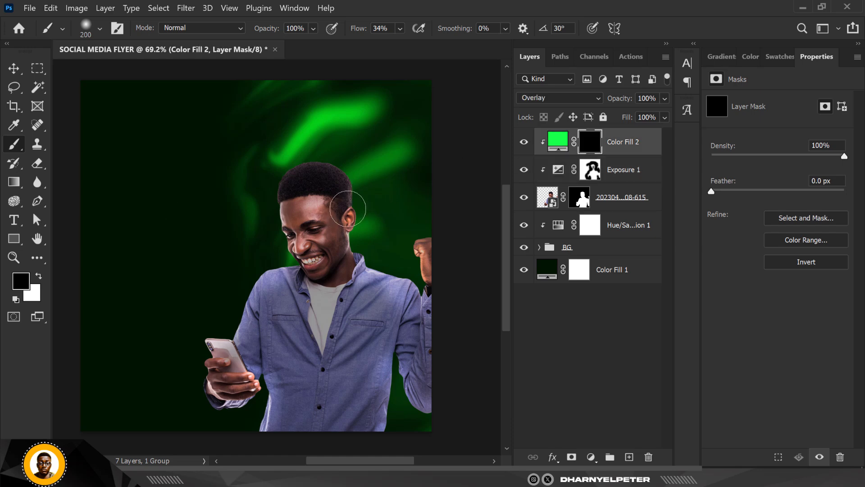
left_click(39, 278)
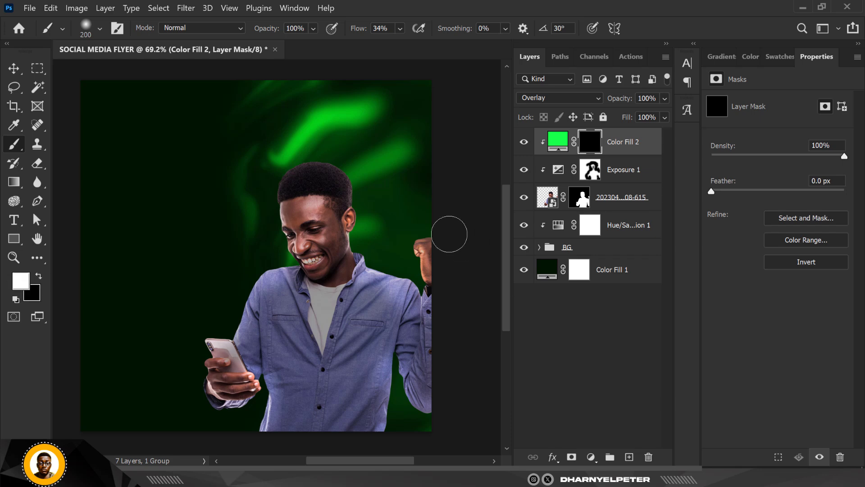
left_click_drag(358, 194, 359, 241)
mouse_move(384, 277)
left_mouse_down()
mouse_move(419, 311)
mouse_move(413, 364)
mouse_move(400, 237)
left_mouse_up()
mouse_move(396, 269)
left_mouse_down()
mouse_move(359, 174)
mouse_move(302, 148)
mouse_move(374, 199)
mouse_move(328, 140)
mouse_move(247, 175)
mouse_move(252, 198)
mouse_move(219, 258)
mouse_move(263, 193)
mouse_move(270, 288)
mouse_move(278, 257)
mouse_move(273, 263)
left_mouse_up()
left_click_drag(293, 291, 265, 301)
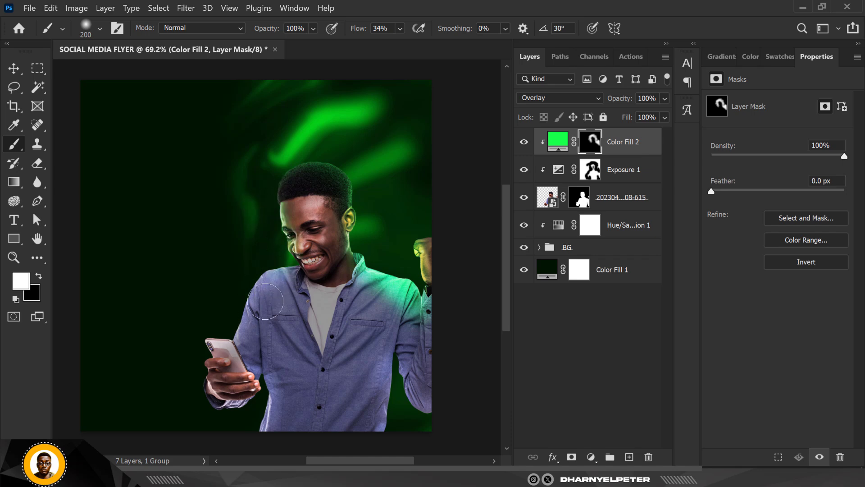
- Extend the green rim light by painting the fill's mask along the phone-side shoulder and arm, phone, torso edges and hair
mouse_move(279, 264)
left_mouse_down()
mouse_move(182, 328)
mouse_move(249, 272)
mouse_move(215, 332)
mouse_move(239, 289)
mouse_move(219, 310)
mouse_move(184, 391)
mouse_move(200, 359)
mouse_move(207, 414)
mouse_move(203, 399)
mouse_move(266, 408)
mouse_move(215, 429)
mouse_move(249, 405)
mouse_move(241, 428)
mouse_move(265, 386)
left_mouse_up()
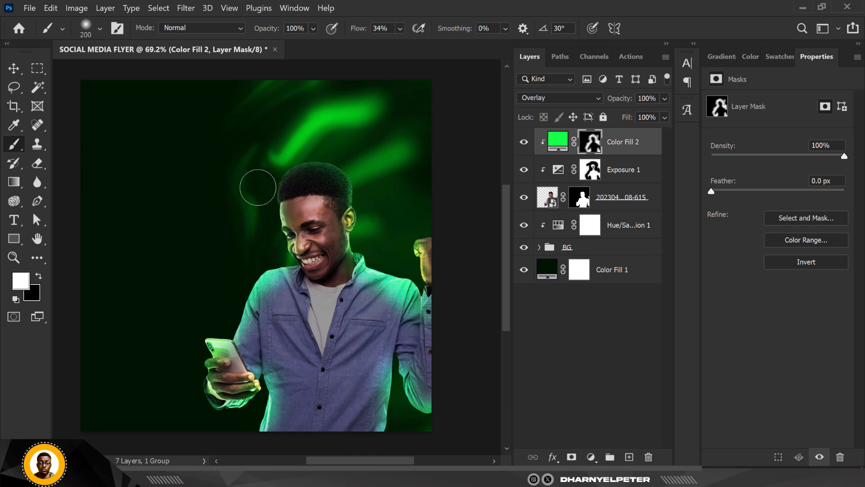
mouse_move(290, 131)
left_mouse_down()
mouse_move(319, 91)
mouse_move(316, 170)
left_mouse_up()
scroll(373, 149, "down", 1, "alt")
scroll(330, 286, "up", 3, "alt")
scroll(331, 286, "up", 1, "alt")
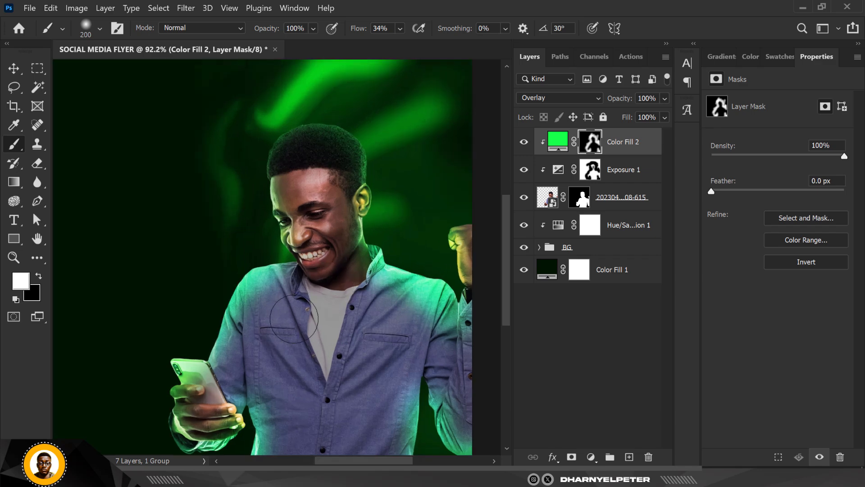
scroll(229, 299, "down", 1, "alt")
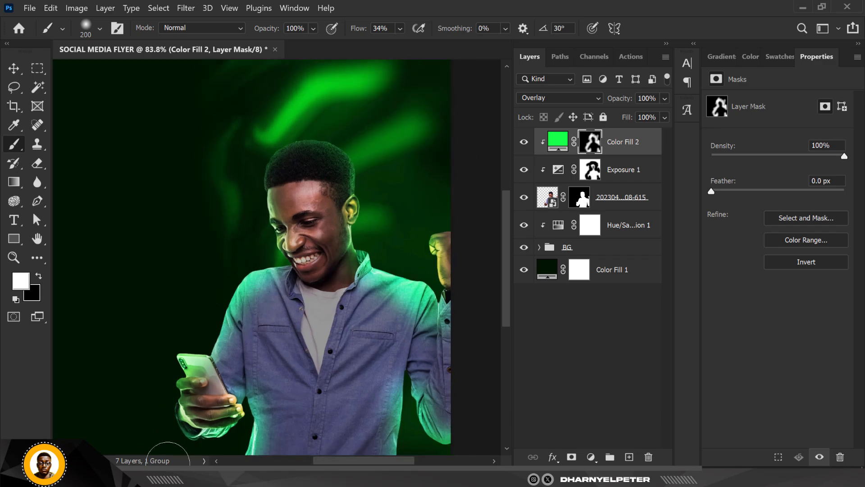
scroll(210, 373, "down", 1, "alt")
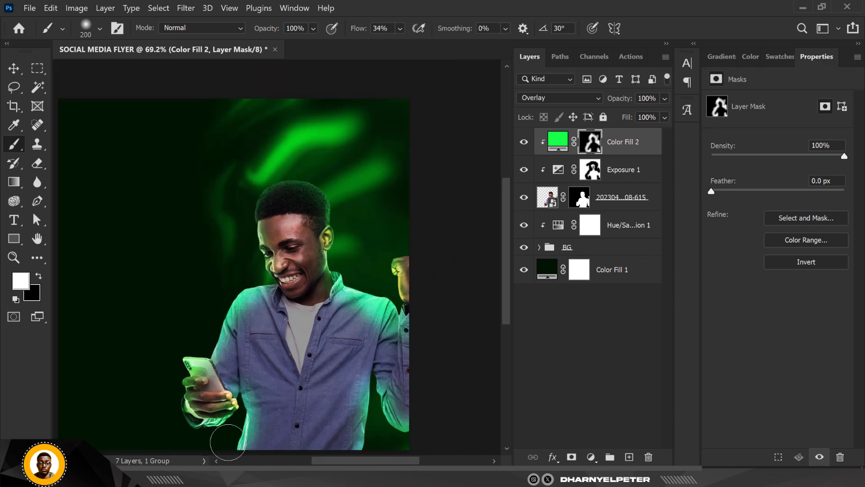
key("x")
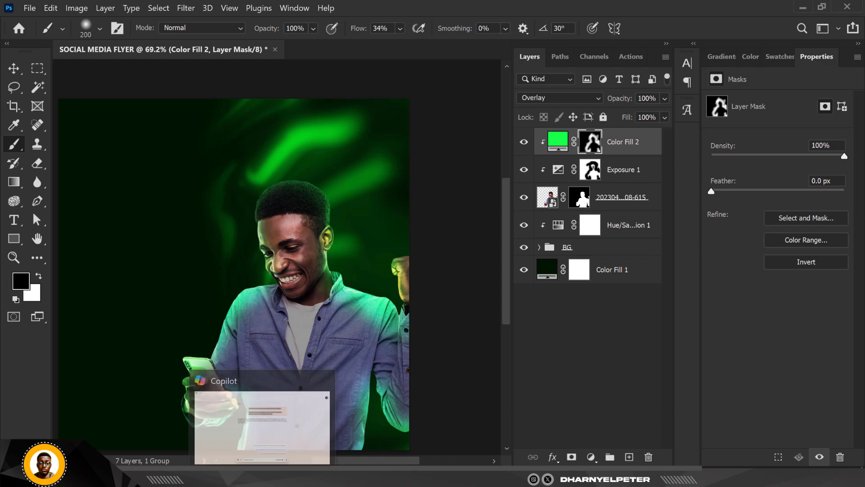
left_click(17, 70)
scroll(298, 245, "down", 2)
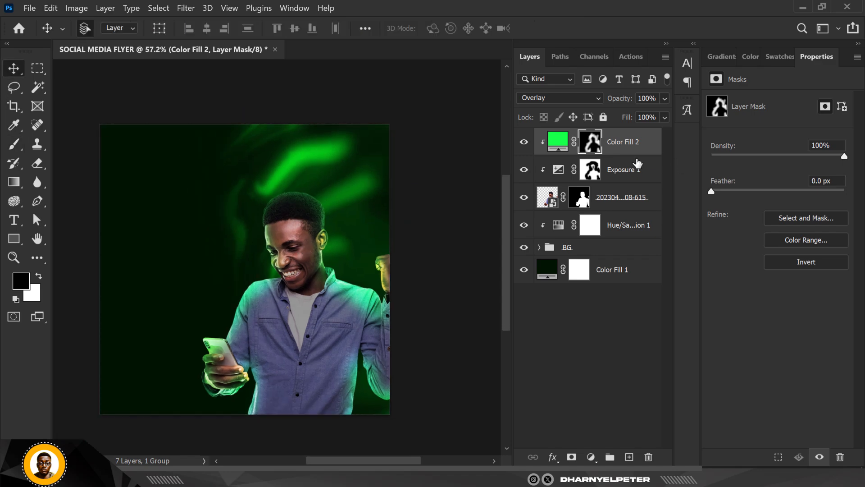
- Add a Photo Filter adjustment above the green fill layer and clip it to the man
left_click(645, 375)
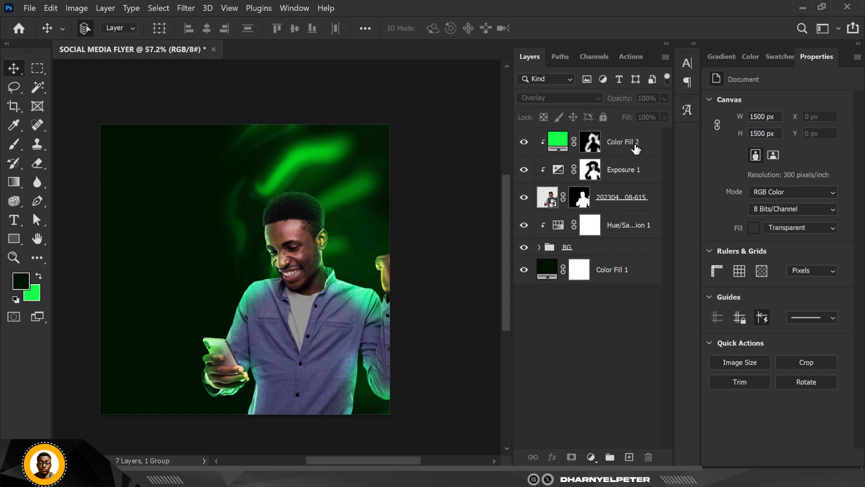
left_click(636, 144)
left_click(590, 456)
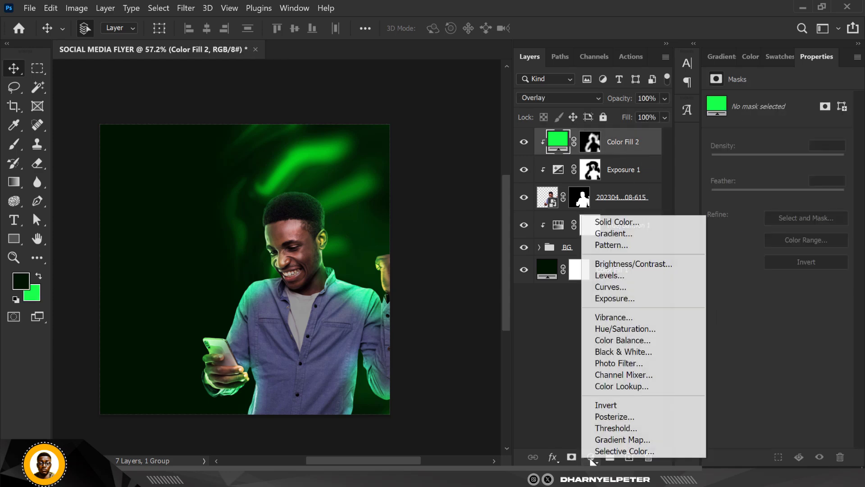
left_click(629, 365)
right_click(652, 151)
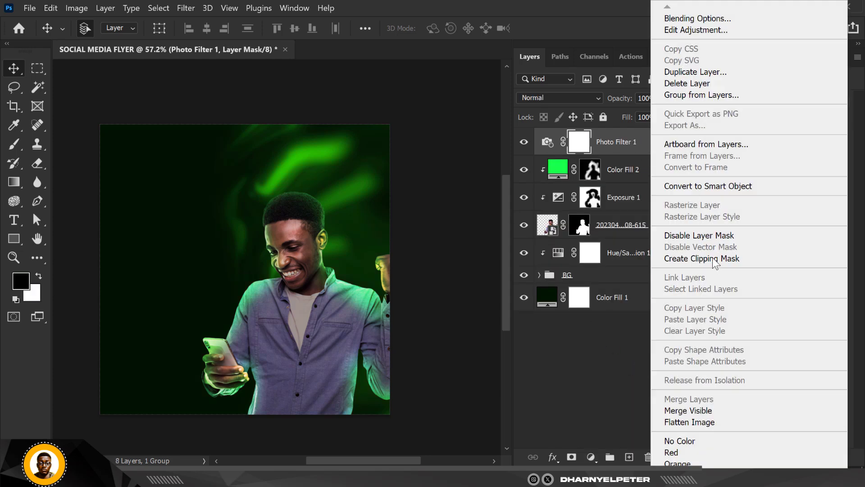
left_click(716, 259)
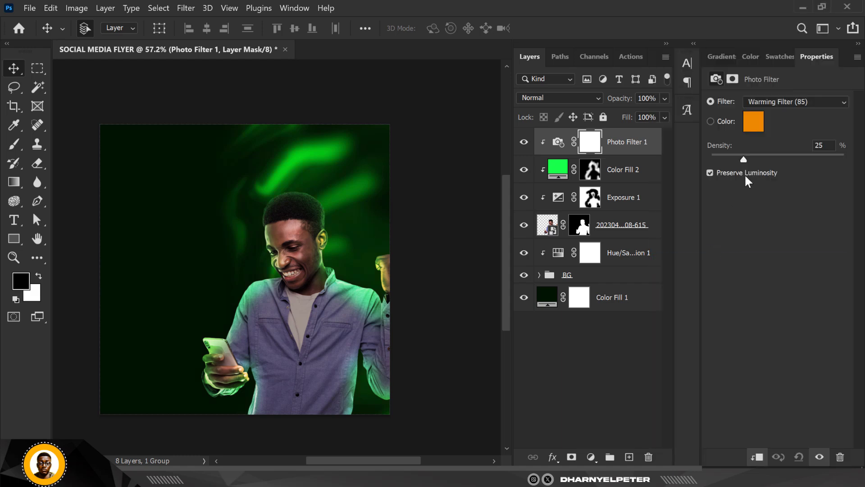
- Change the Photo Filter colour to bright green, RGB 60, 255, 0
left_click(755, 125)
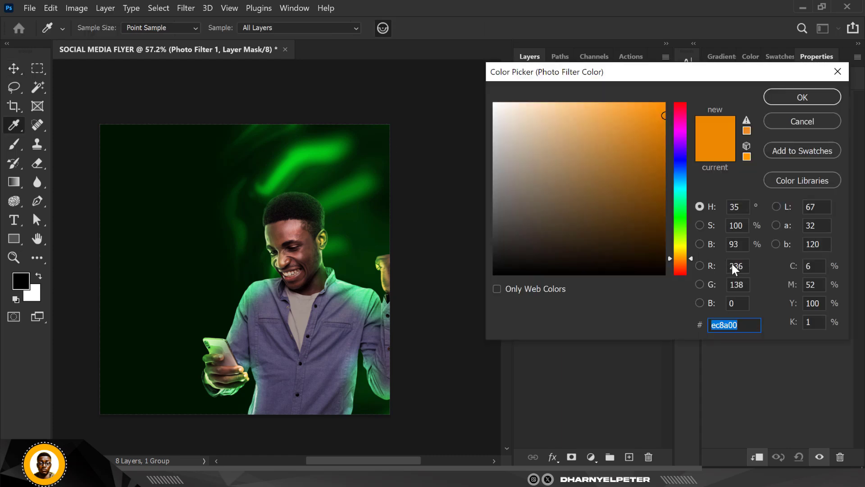
left_click(682, 224)
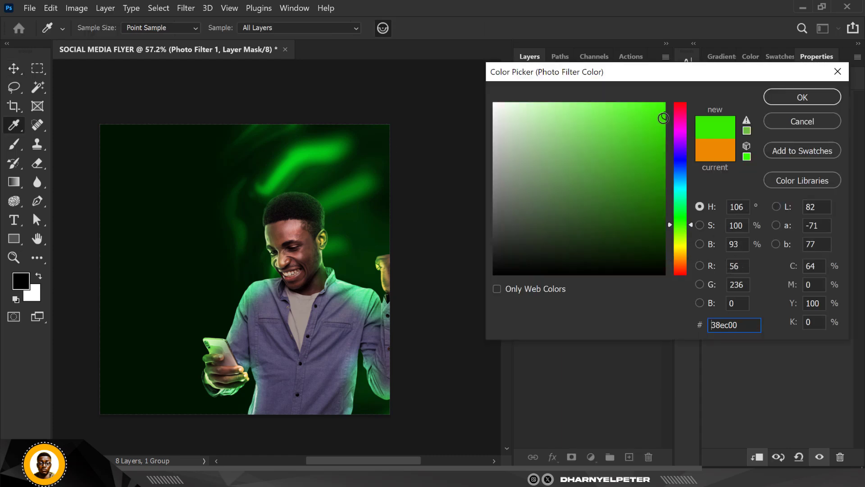
left_click(666, 100)
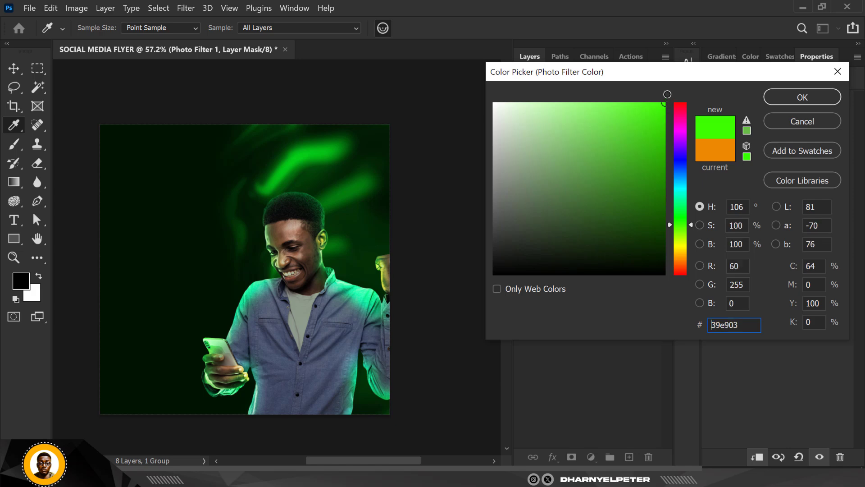
left_click(801, 98)
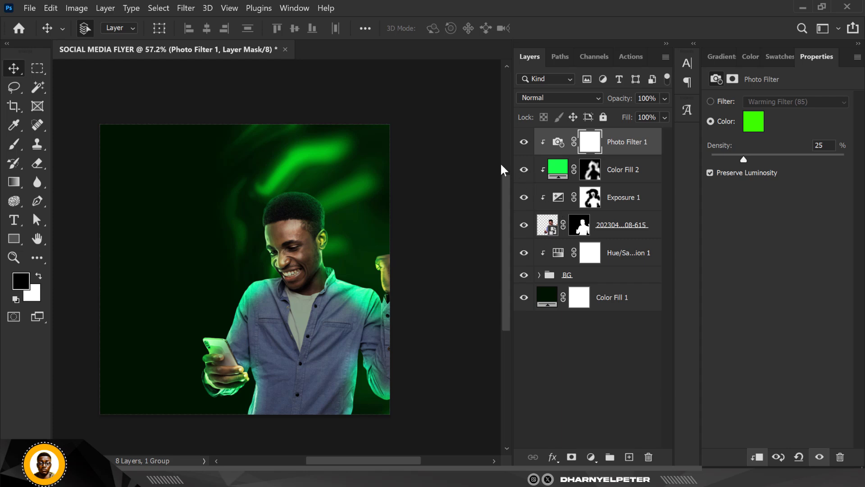
- Lower the opacity of the green rim-light fill layer to 89%
left_click(634, 173)
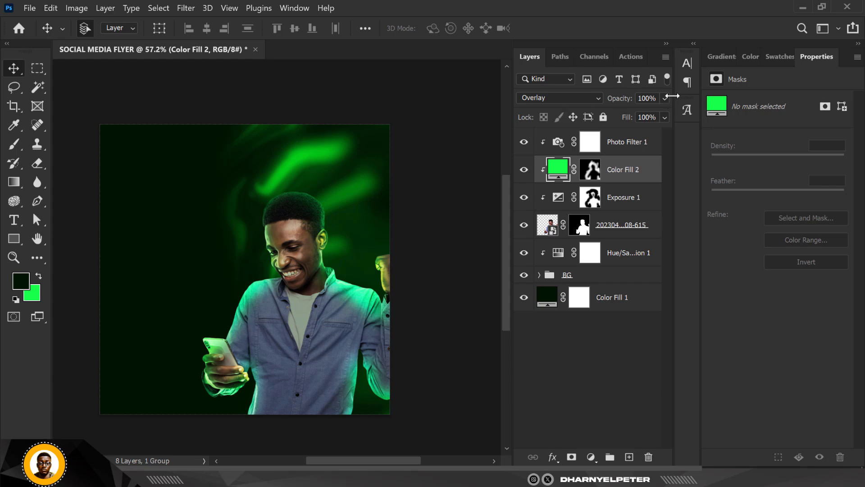
left_click(663, 116)
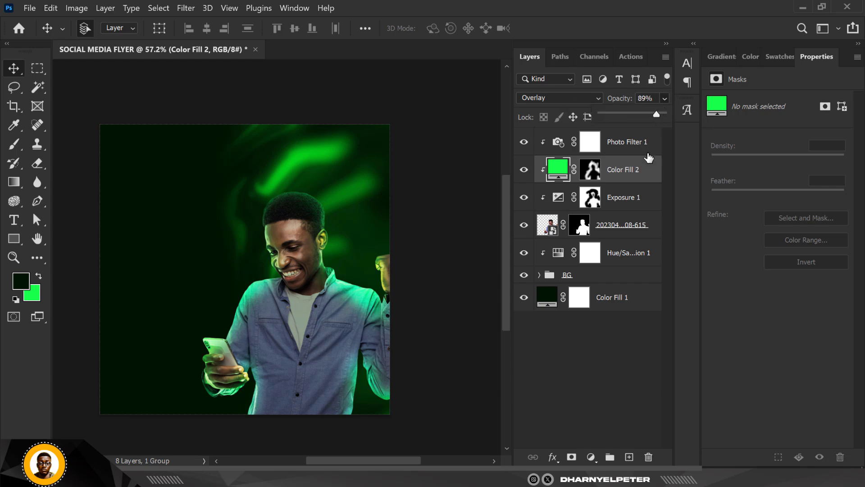
- Add a Hue/Saturation adjustment directly above the man, sample the shirt's blues, and set their hue to -43 and lightness to -25
left_click(629, 224)
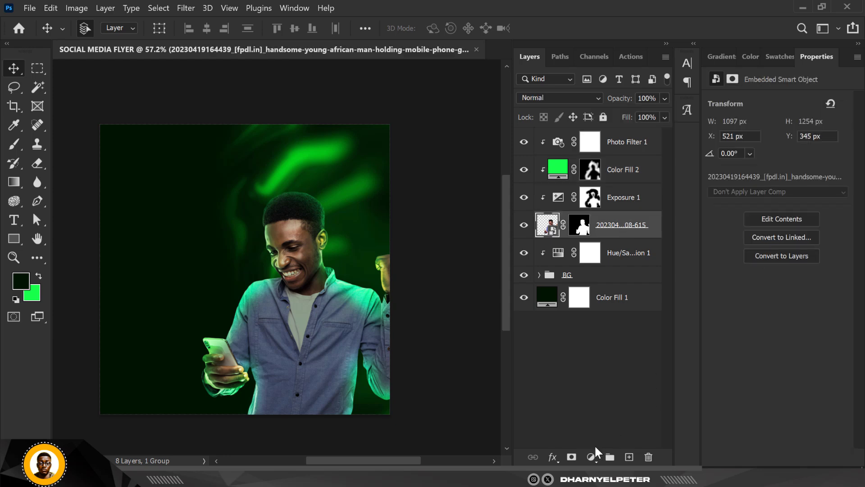
left_click(591, 458)
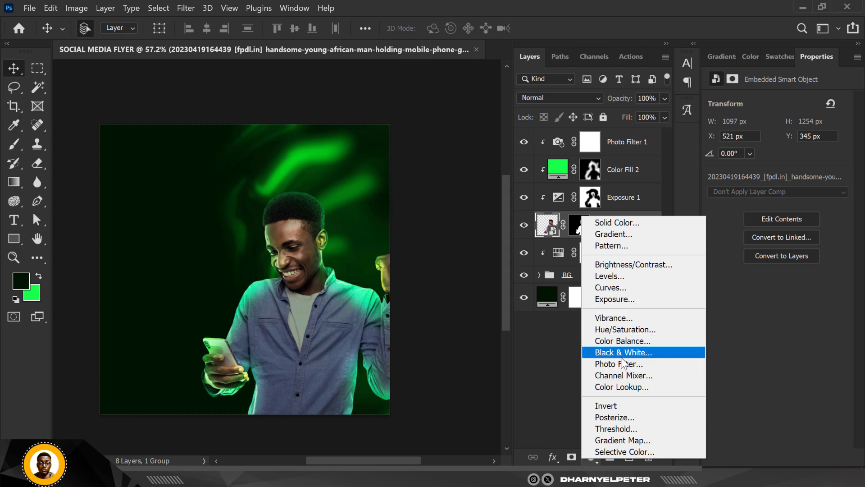
left_click(629, 330)
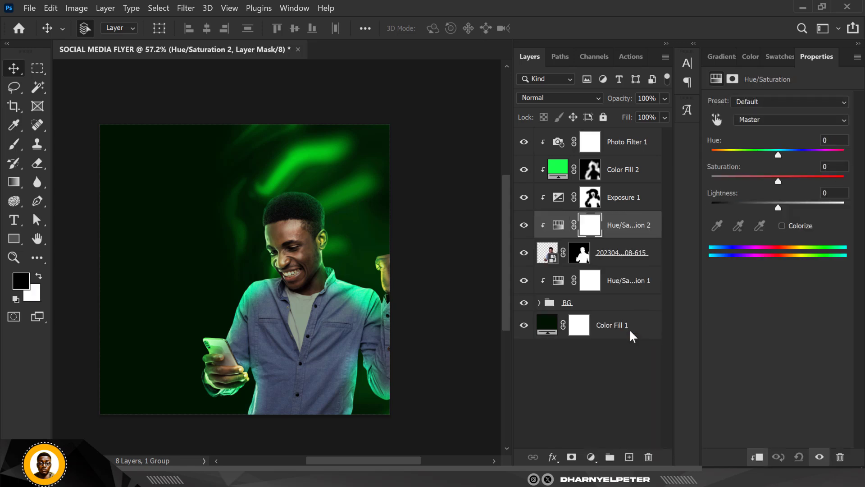
left_click(720, 117)
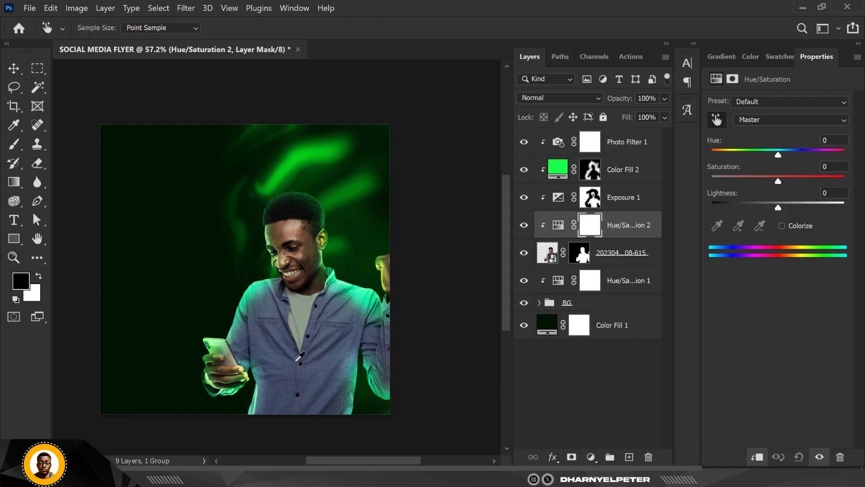
left_click(275, 346)
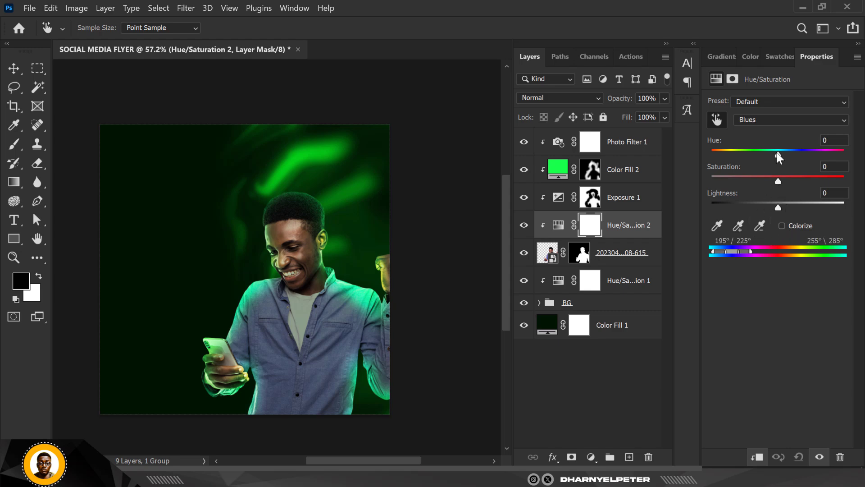
left_click_drag(776, 153, 750, 160)
left_click_drag(778, 207, 761, 206)
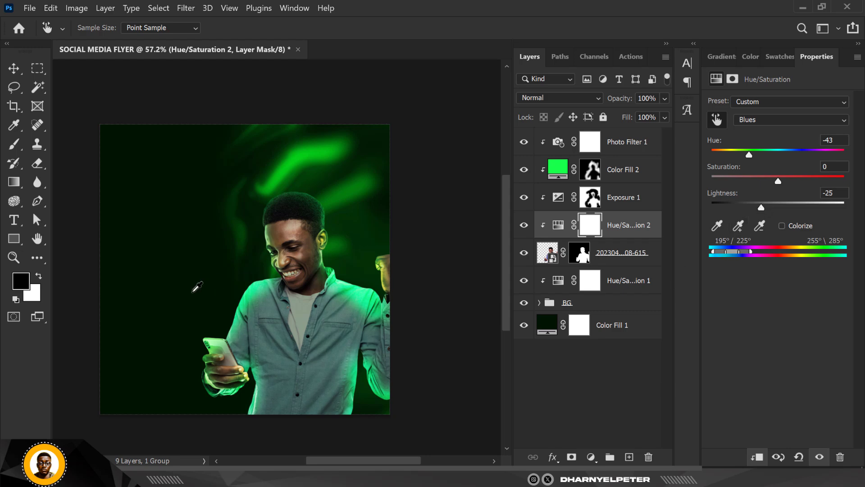
- Add a new layer beneath the man and paint a soft bright green glow behind him with a 1500 px brush
left_click(599, 285)
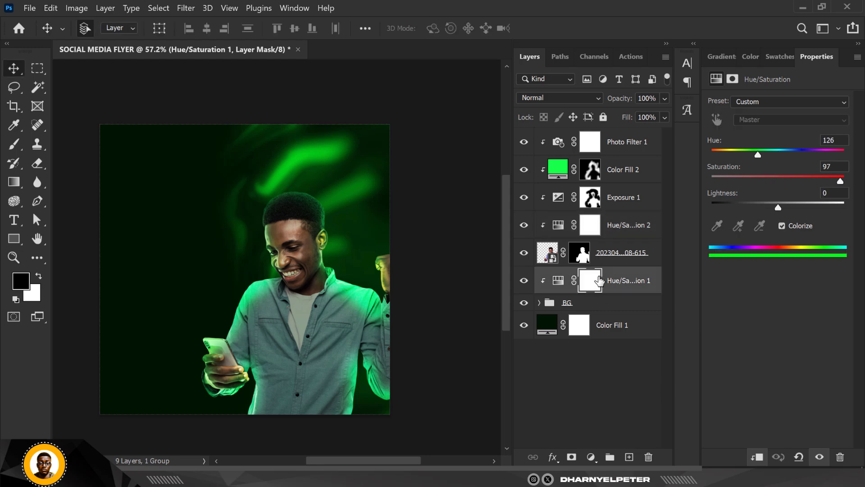
key("ctrl+2")
mouse_move(627, 460)
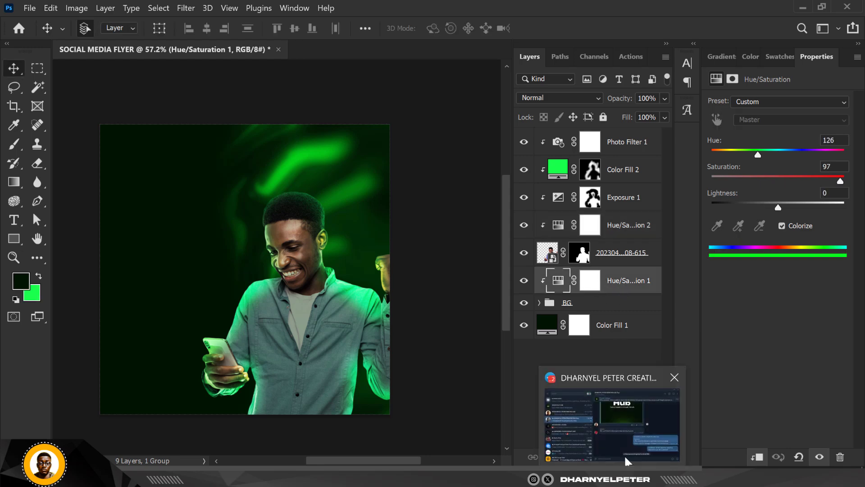
left_click(642, 331)
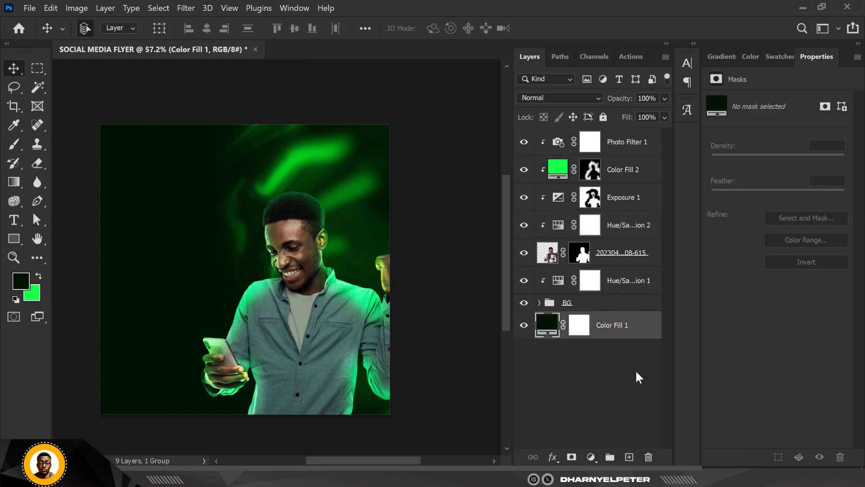
left_click(630, 283)
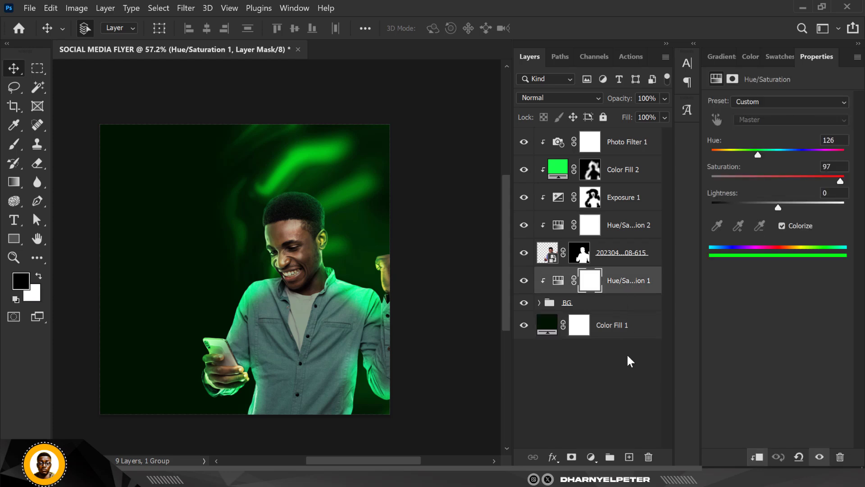
left_click(630, 457)
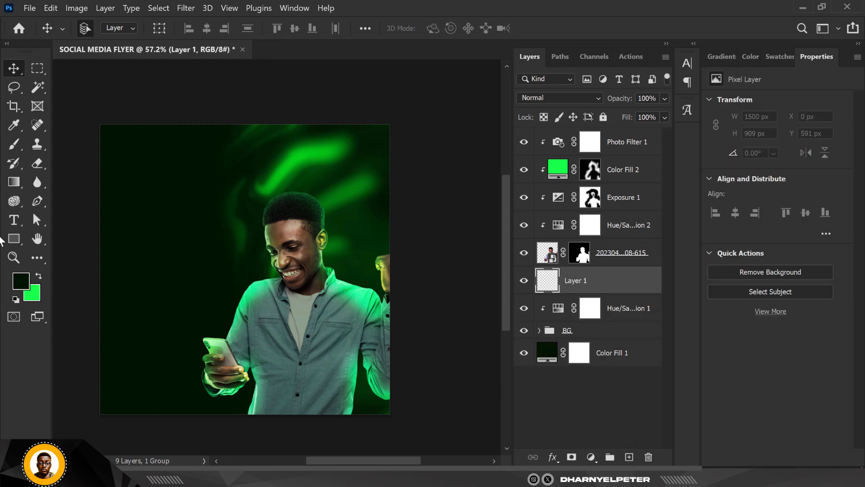
left_click(39, 276)
key("b")
left_click(374, 319)
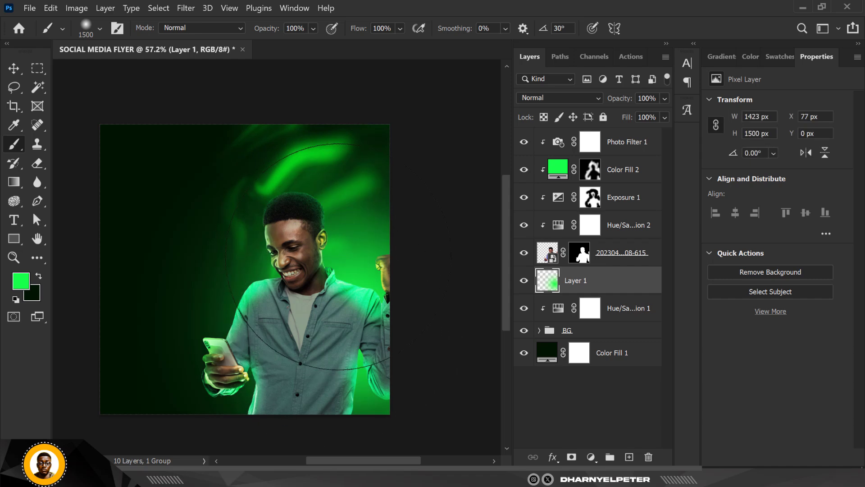
left_click(308, 387)
- Set the green glow layer to 72% opacity and the Screen blend mode
left_click(664, 117)
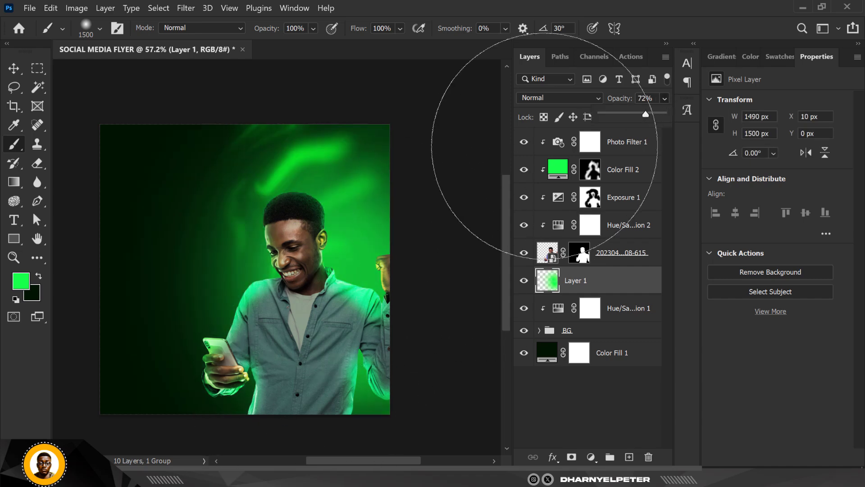
left_click(585, 97)
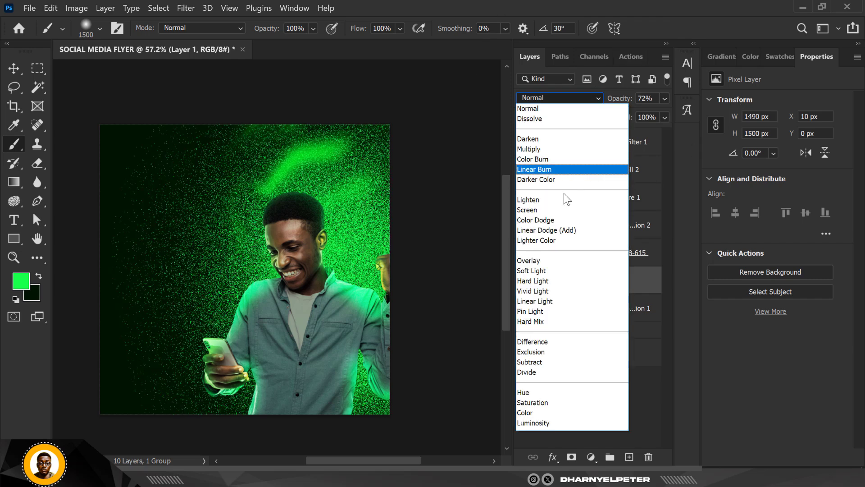
left_click(536, 210)
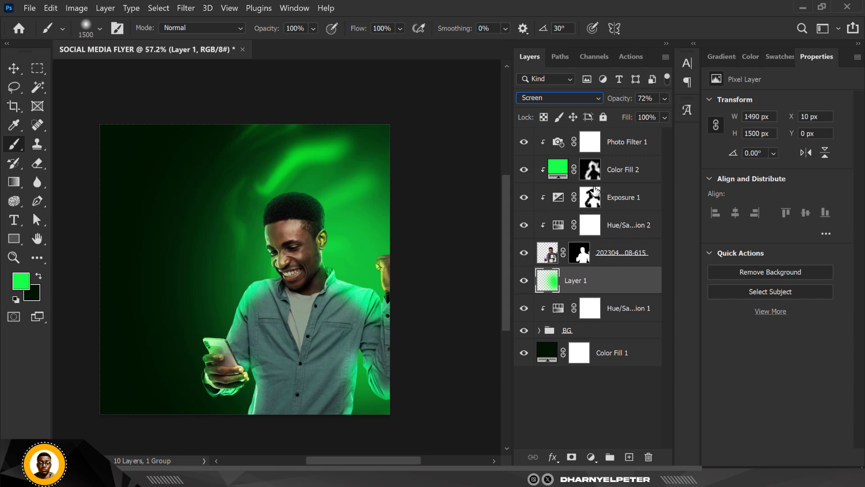
- Add a second layer beneath the man and paint a tighter bright green glow behind his torso, reducing the soft brush to 800 px
left_click(629, 457)
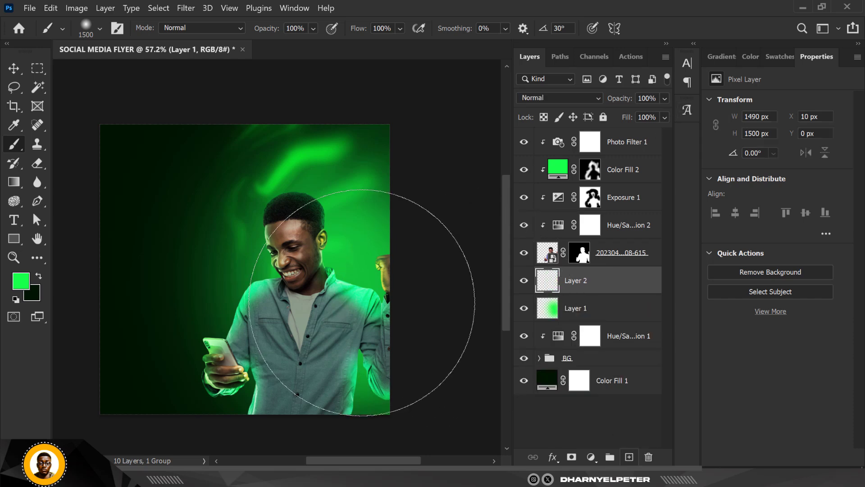
key("bracketleft")
key("bracketleft")
key("bracketleft")
key("bracketleft")
key("bracketleft")
key("bracketleft")
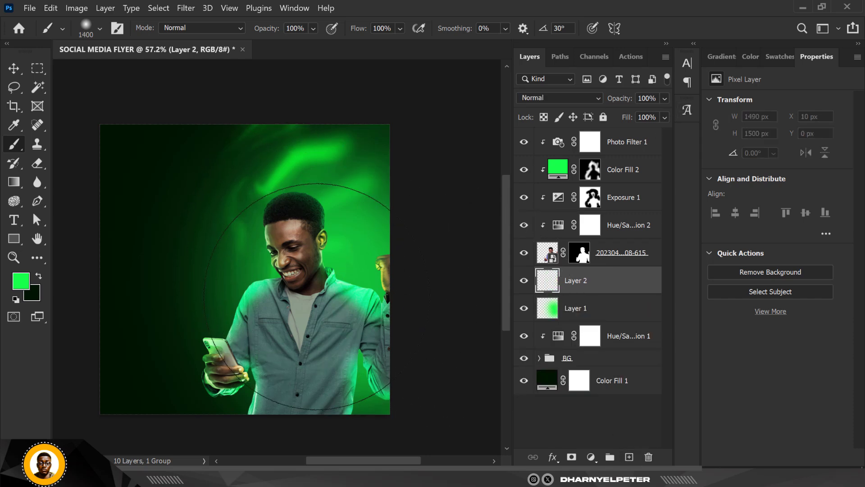
mouse_move(306, 318)
left_mouse_down()
mouse_move(288, 279)
mouse_move(251, 378)
left_mouse_up()
key("bracketleft")
scroll(289, 337, "down", 1, "alt")
mouse_move(289, 337)
left_mouse_down()
mouse_move(279, 288)
mouse_move(275, 298)
mouse_move(252, 297)
mouse_move(295, 424)
left_mouse_up()
scroll(330, 311, "down", 1)
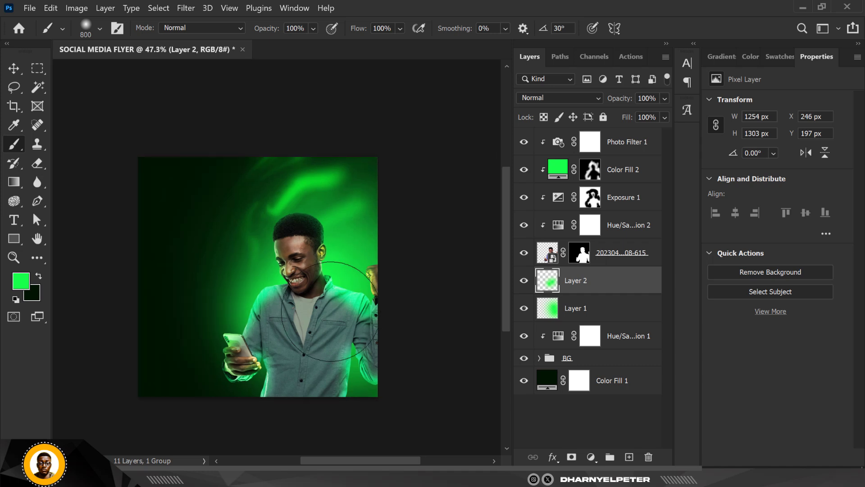
scroll(330, 311, "up", 2)
left_click(14, 68)
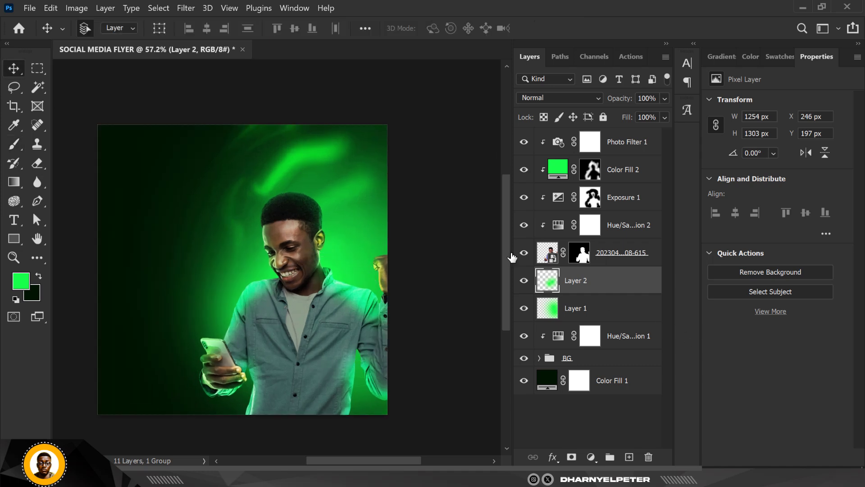
- Add a Brightness/Contrast adjustment clipped to the man with contrast 17
left_click(614, 258)
left_click(591, 457)
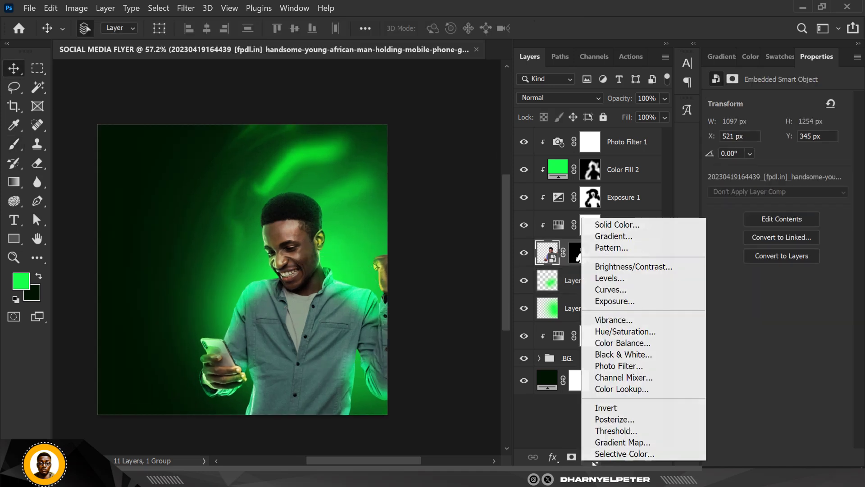
left_click(645, 267)
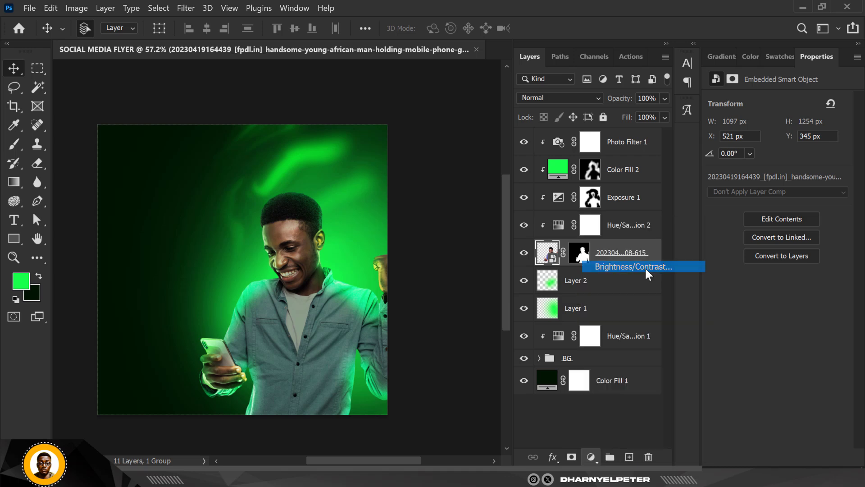
left_click_drag(794, 167, 788, 167)
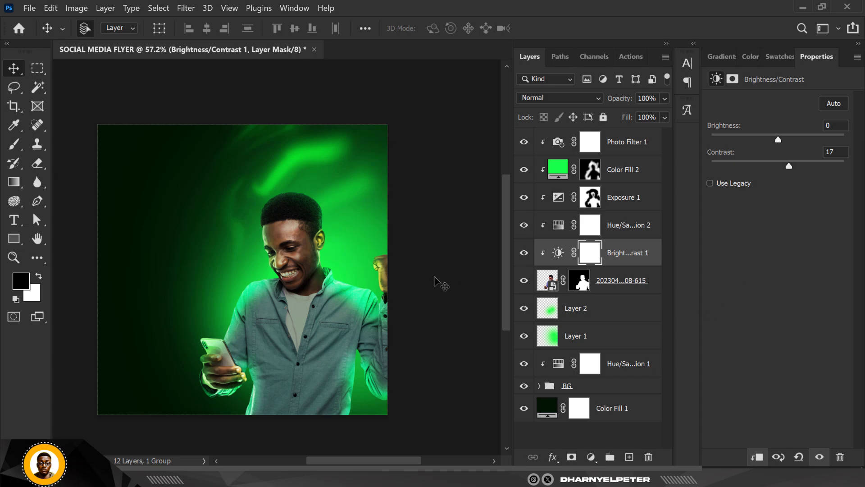
- Raise the Master saturation of the man's Hue/Saturation adjustment to +14
left_click(561, 225)
mouse_move(778, 180)
left_mouse_down()
mouse_move(793, 183)
mouse_move(781, 190)
left_mouse_up()
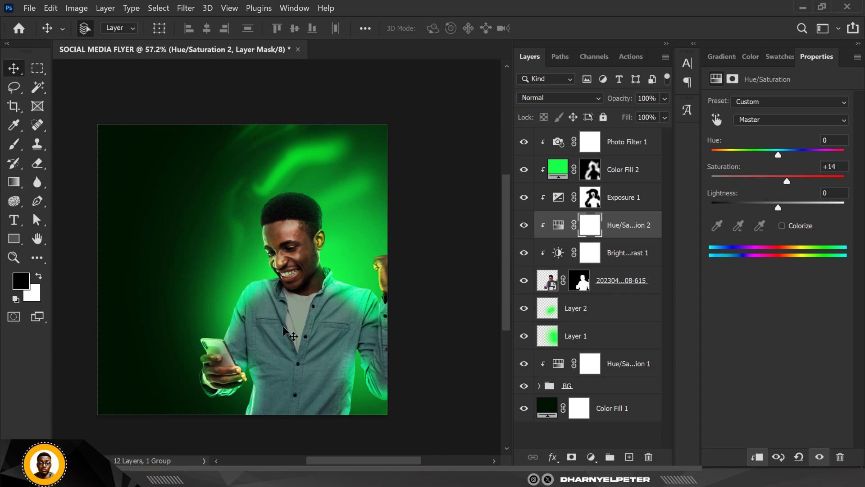
- Reduce the Fill value of the green rim-light fill layer to 66%
scroll(277, 284, "down", 1)
left_click(640, 142)
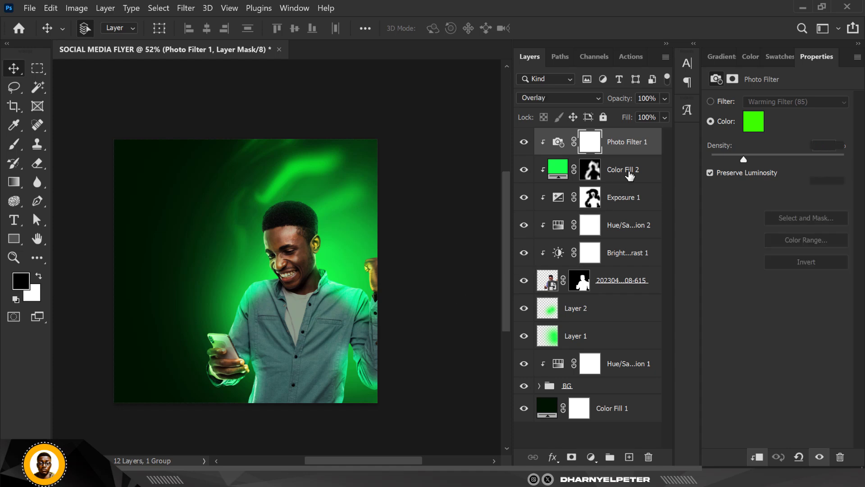
left_click(561, 171)
left_click(665, 117)
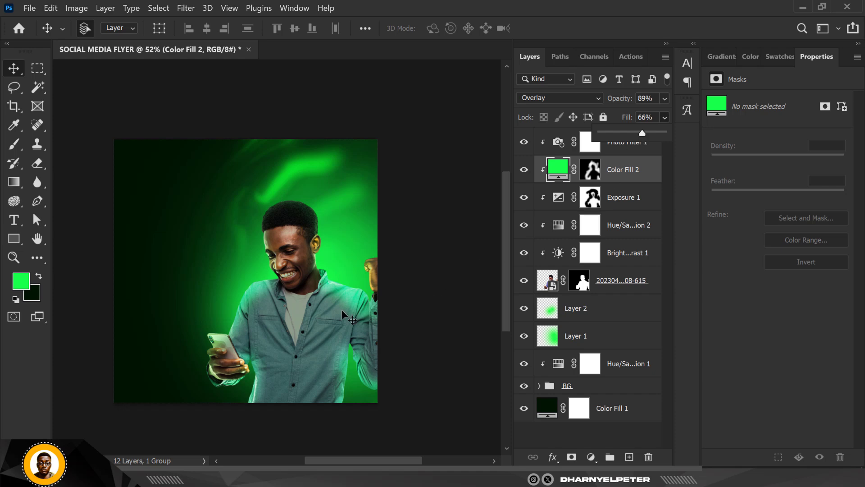
- Place TEXT.png from the BETS folder into the flyer at its original size
mouse_move(249, 462)
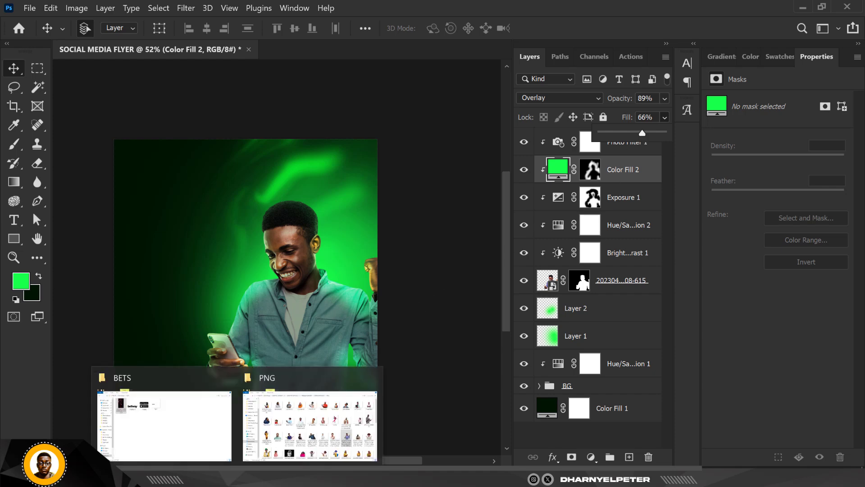
left_click(167, 416)
left_click_drag(368, 105, 436, 371)
left_click_drag(428, 451, 295, 350)
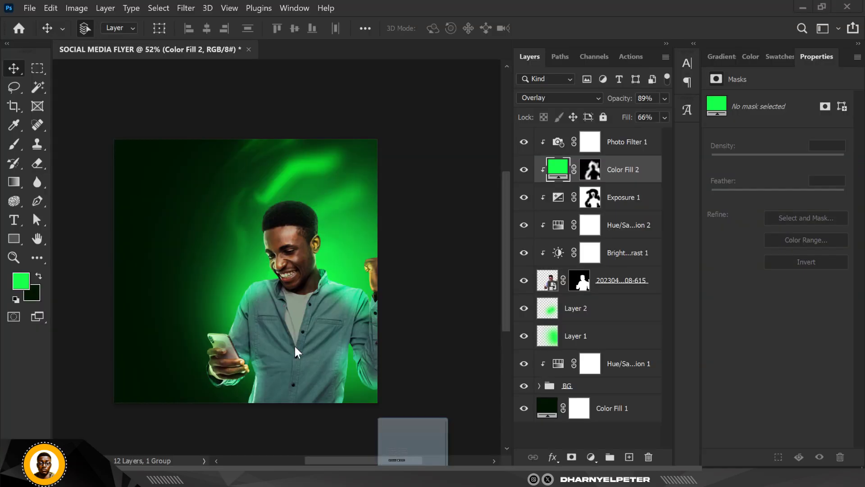
left_click_drag(195, 264, 195, 264)
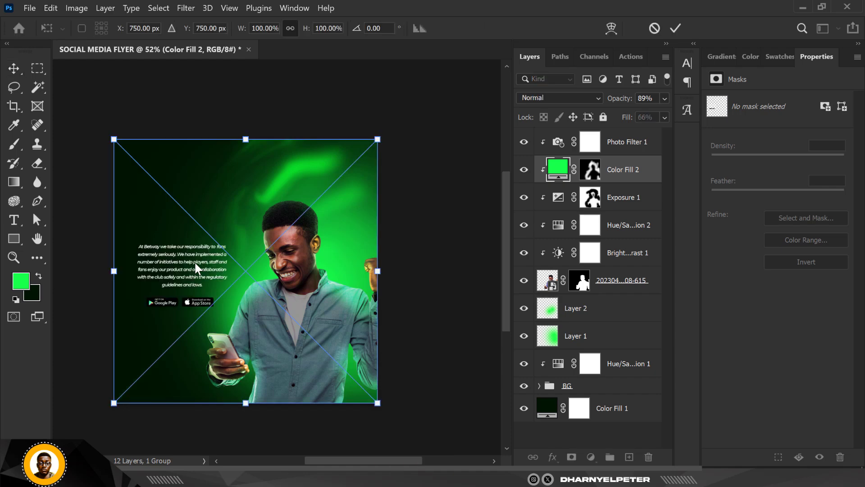
key("Return")
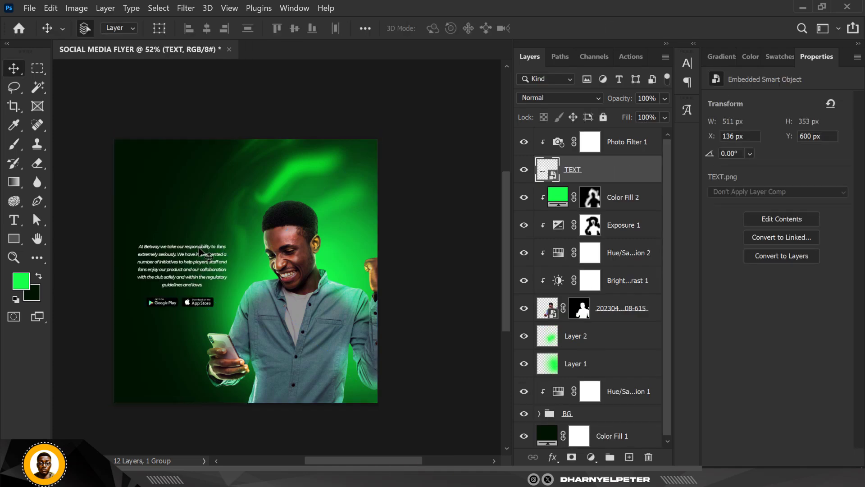
- Add a bright green horizontal text line "SAFE BET" above the Betway paragraph in Montserrat SemiBold Italic
scroll(298, 252, "up", 1)
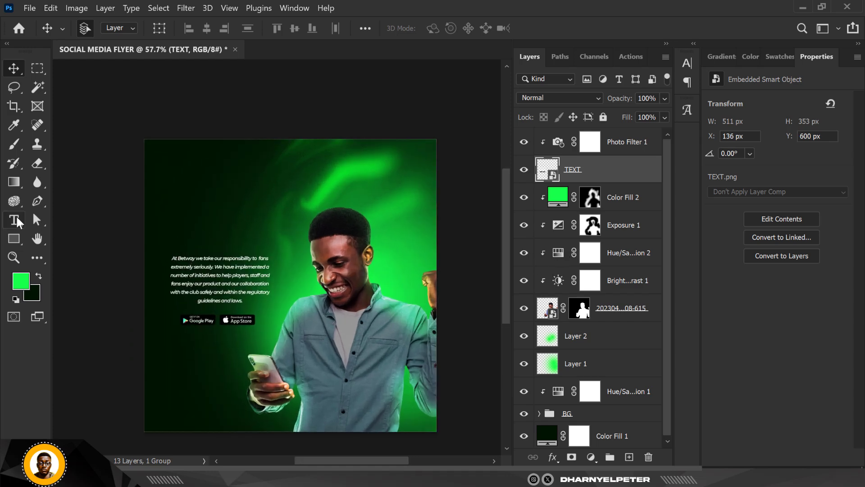
right_click(13, 220)
left_click(92, 215)
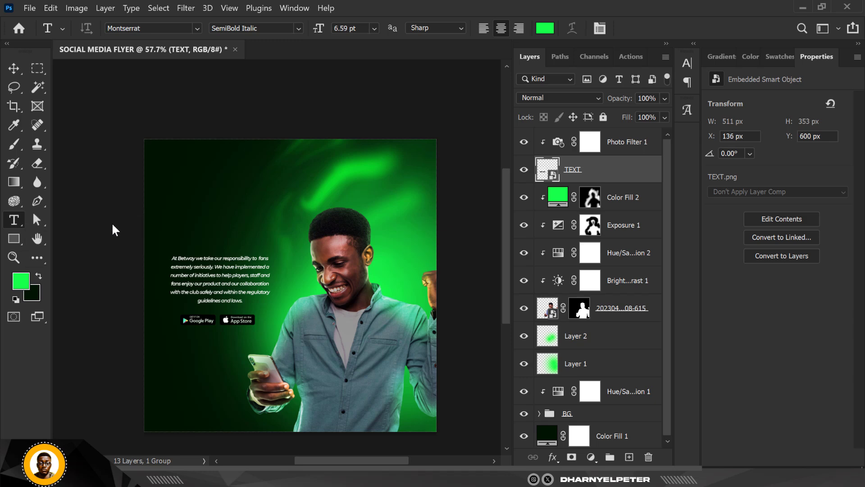
left_click(201, 225)
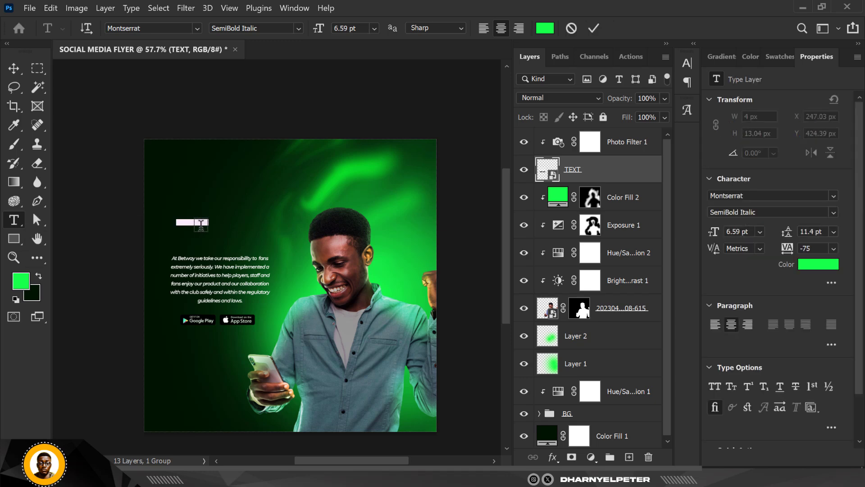
type("SAFE BET")
left_click(14, 68)
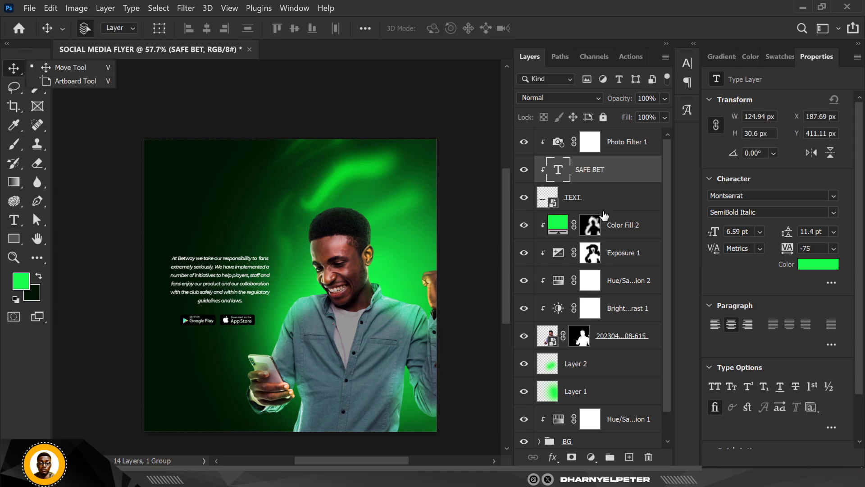
- Move the SAFE BET text layer above the Photo Filter adjustment and release it from the clipping mask
key("ctrl+bracketright")
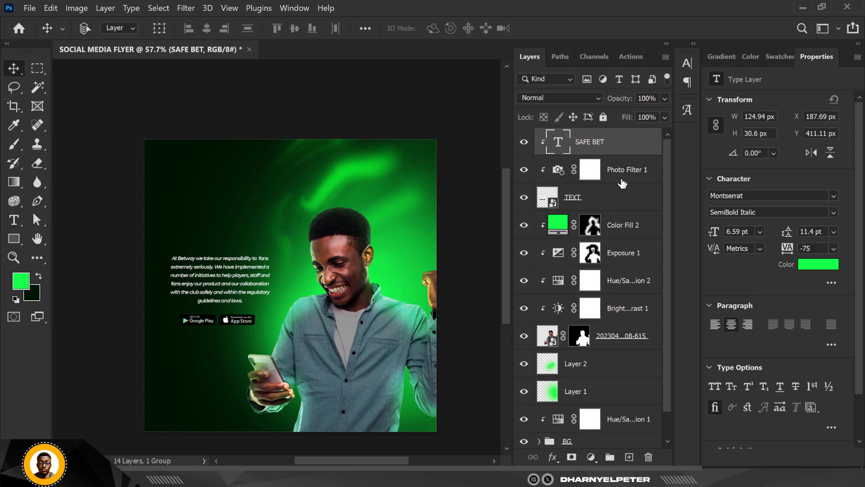
left_click(636, 153, "alt")
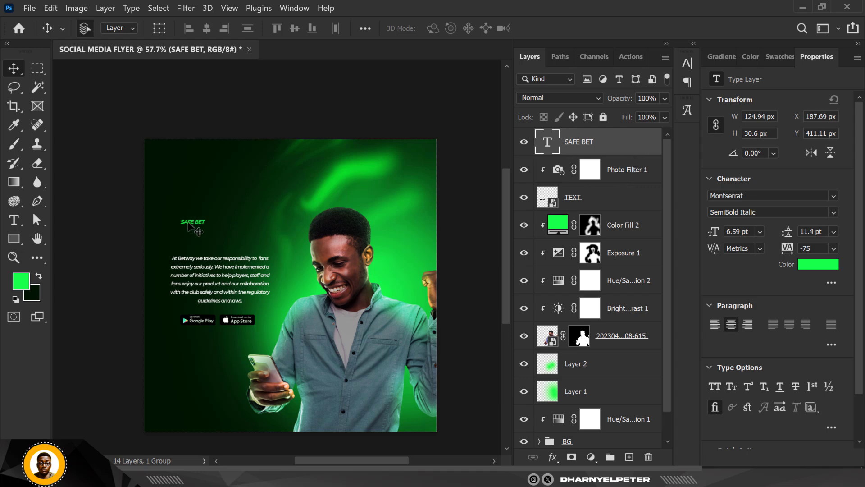
- Set the SAFE BET text to Black Italic and enlarge it to 26.16 pt, about as wide as the paragraph
left_click(836, 213)
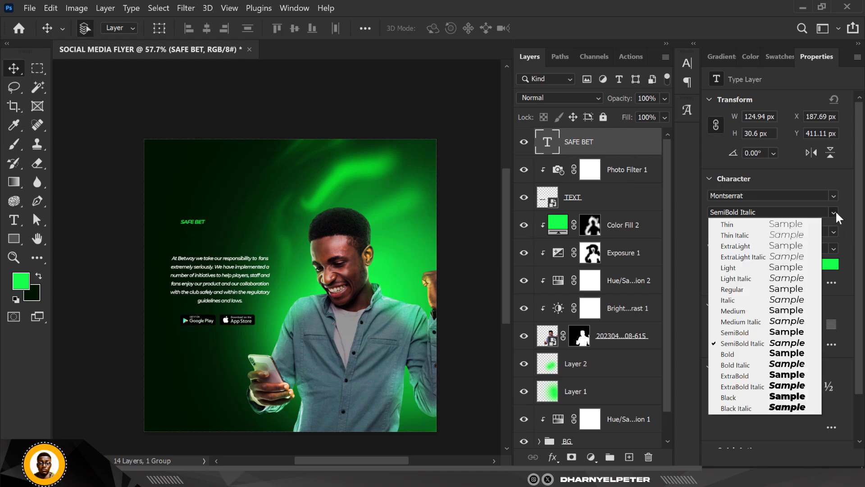
left_click(732, 408)
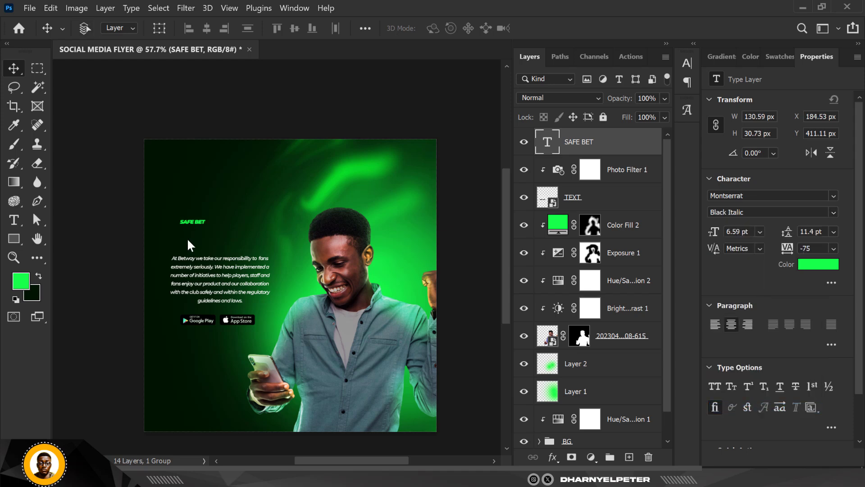
key("ctrl+t")
left_click_drag(209, 230, 243, 221)
key("Return")
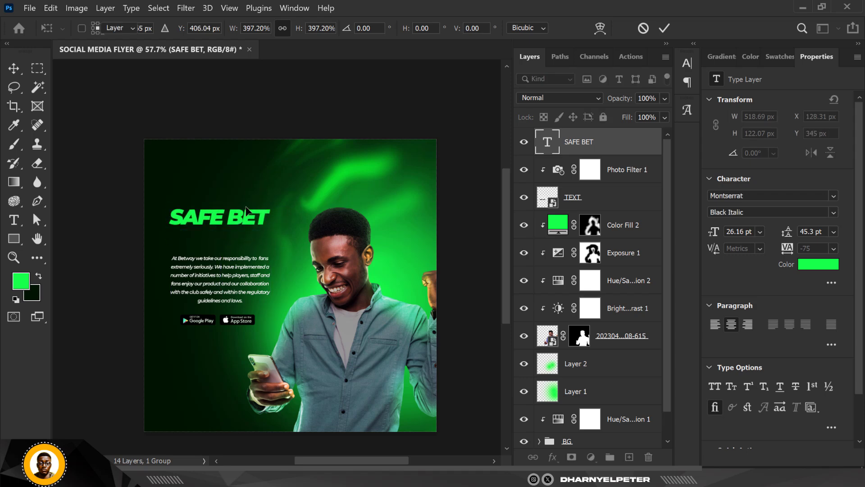
- Duplicate the SAFE BET headline and move the copy straight down to Y 425 px, just below the original line
key("ctrl+j")
key("shift+Down")
key("shift+Down")
key("shift+Down")
key("shift+Down")
key("shift+Down")
key("shift+Down")
key("shift+Down")
key("shift+Down")
key("shift+Down")
key("shift+Down")
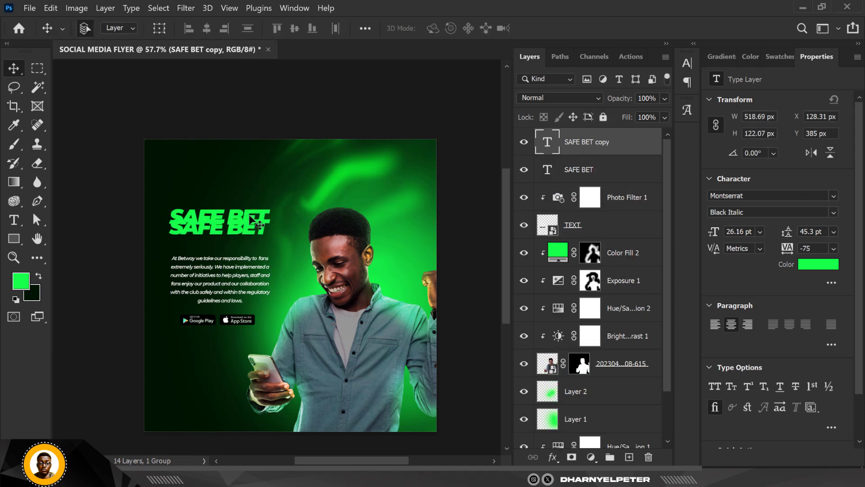
key("shift+Up")
key("shift+Up")
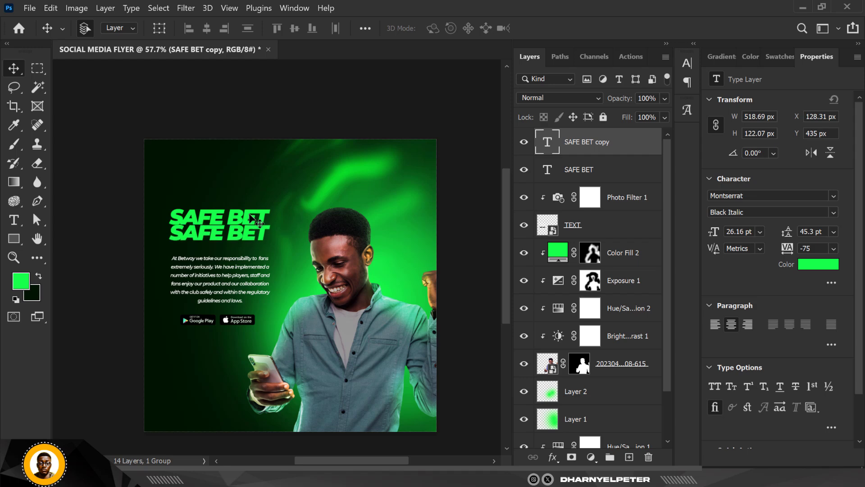
- Change the duplicated headline's text to MORE WINS and nudge it down to Y 428 px
double_click(549, 143)
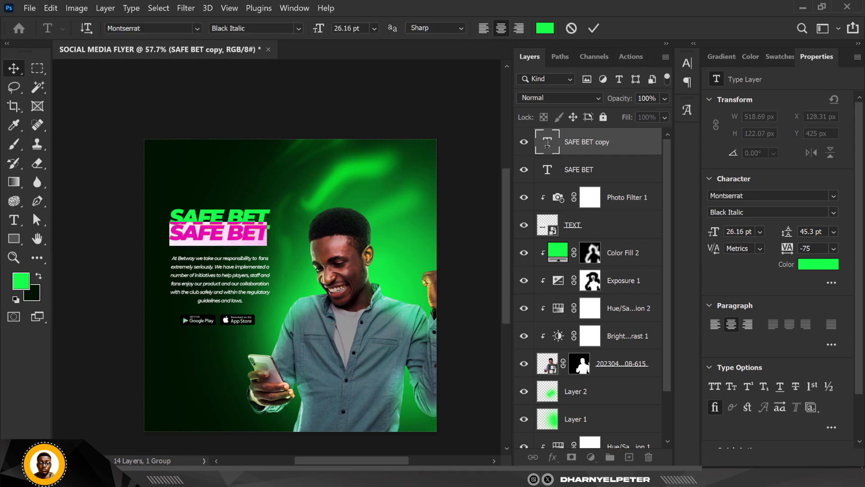
type("MORE WINS")
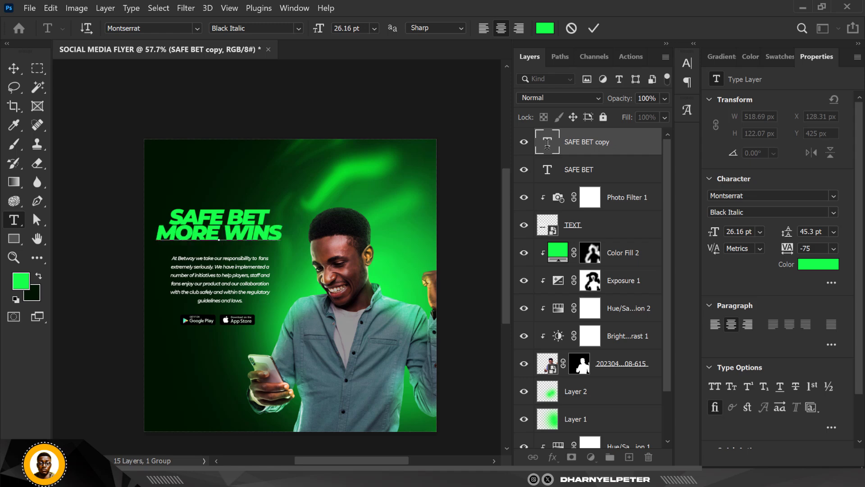
left_click(14, 68)
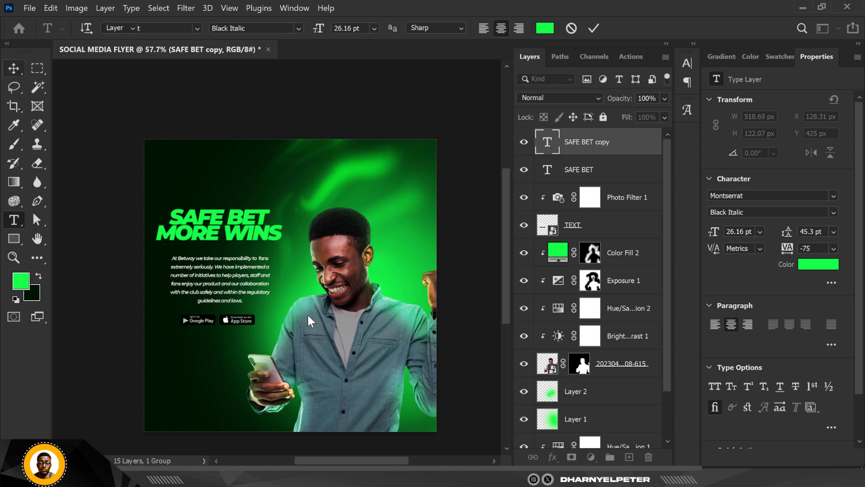
key("Down")
key("Down")
key("Down")
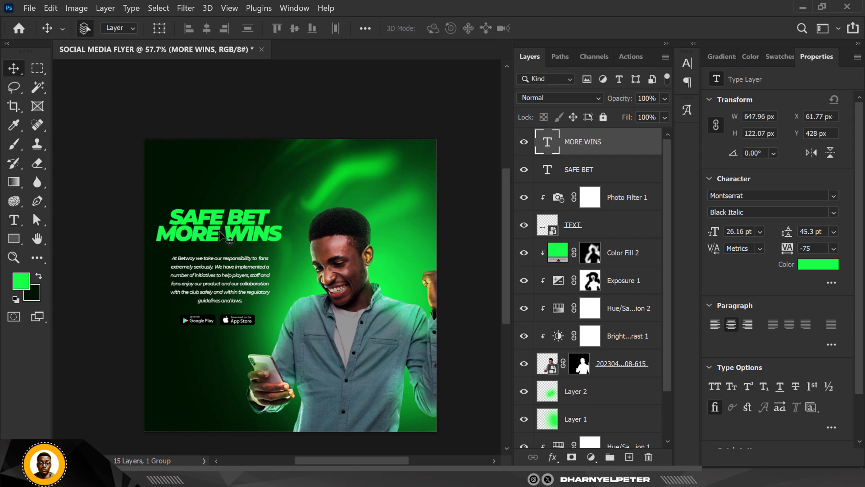
- Scale both headline lines together to about 88.92% and move them down to sit just above the paragraph
left_click(609, 175, "shift")
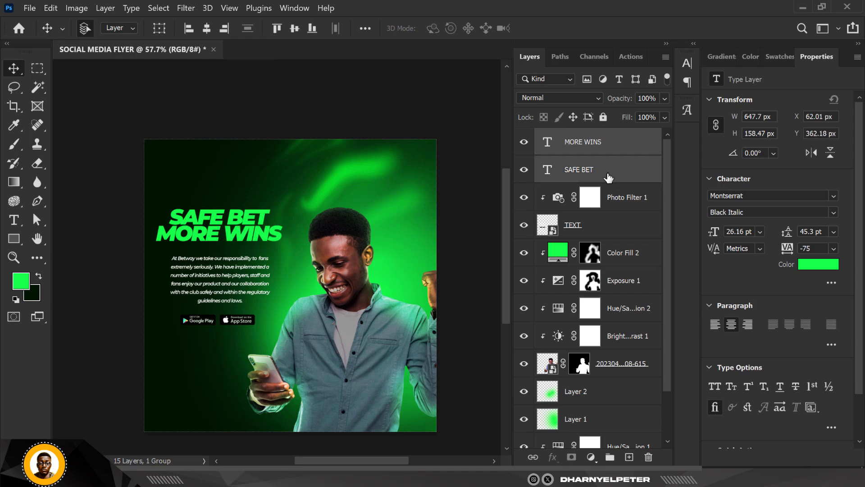
key("ctrl+t")
left_click_drag(282, 208, 254, 242)
key("Return")
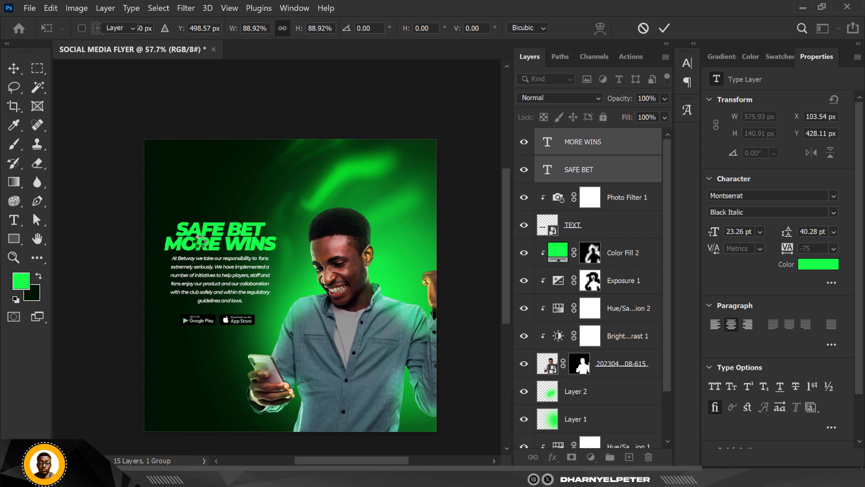
- Change the MORE WINS line's text color to near-white fdfefd
left_click(620, 144)
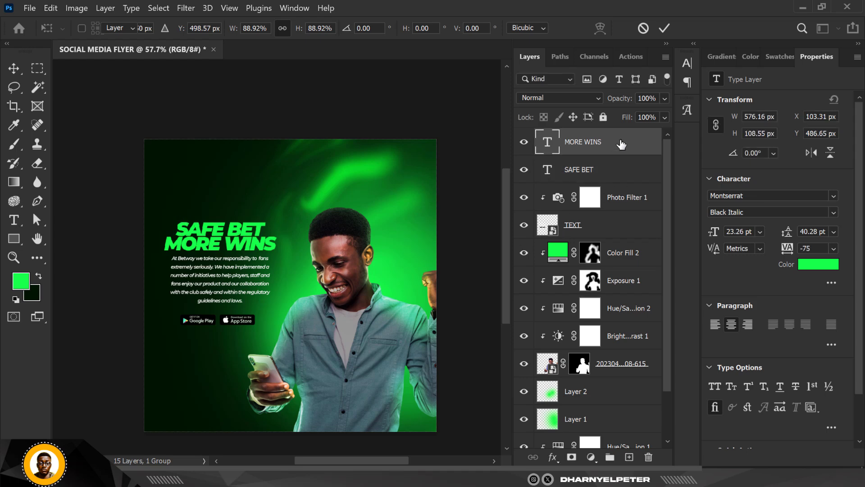
key("Return")
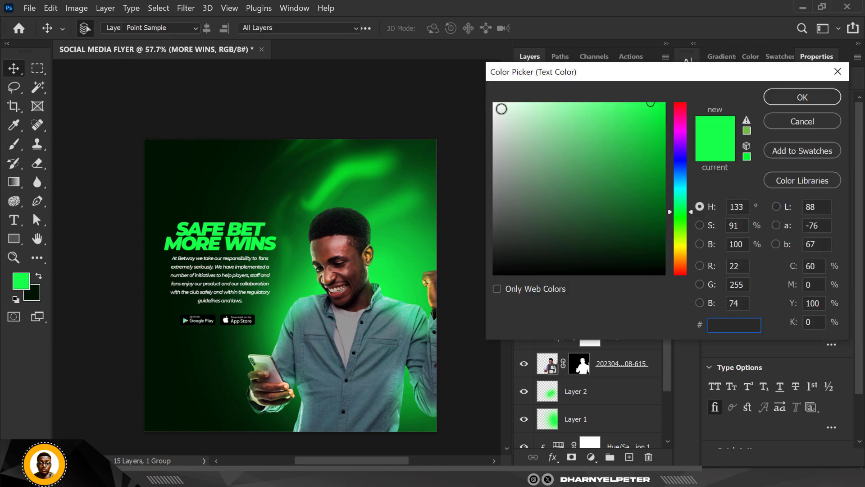
left_click(500, 121)
left_click_drag(489, 103, 491, 102)
left_click(495, 105)
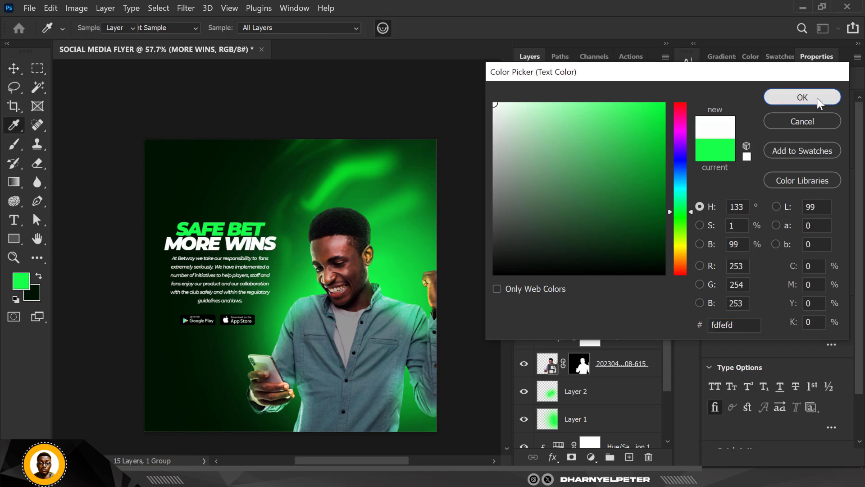
left_click(817, 100)
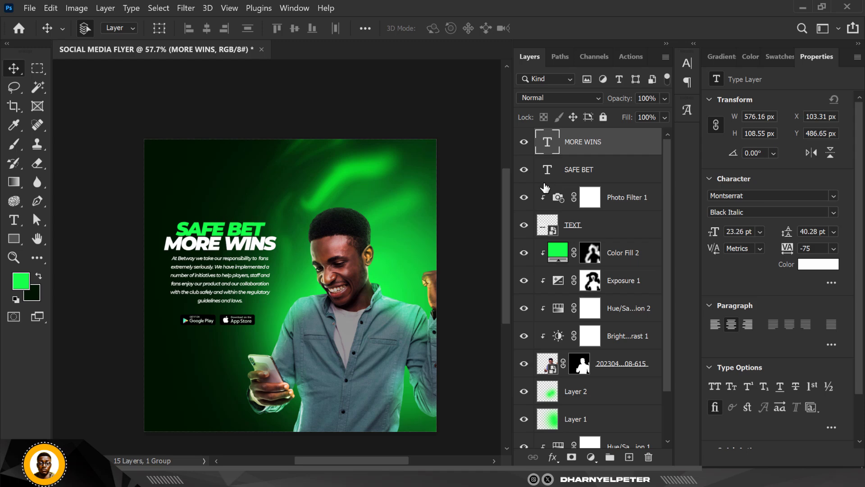
- Recolor only the word SAFE in the SAFE BET line to white ffffff
double_click(222, 226)
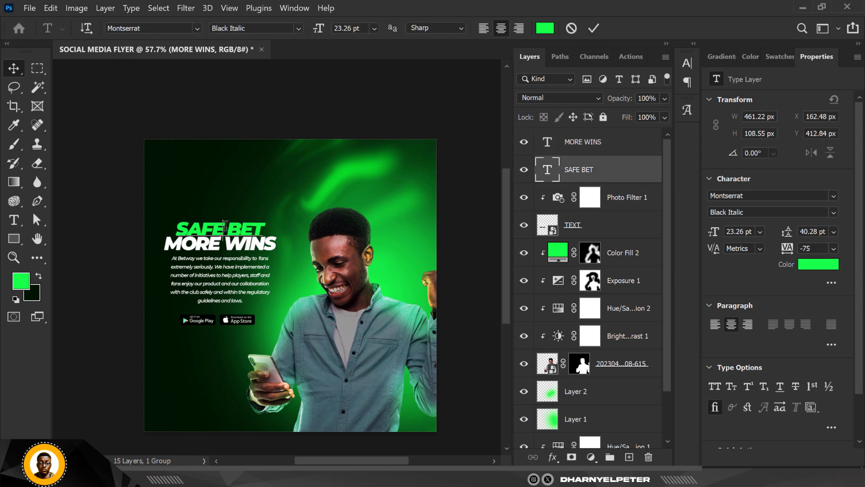
left_click_drag(221, 225, 169, 223)
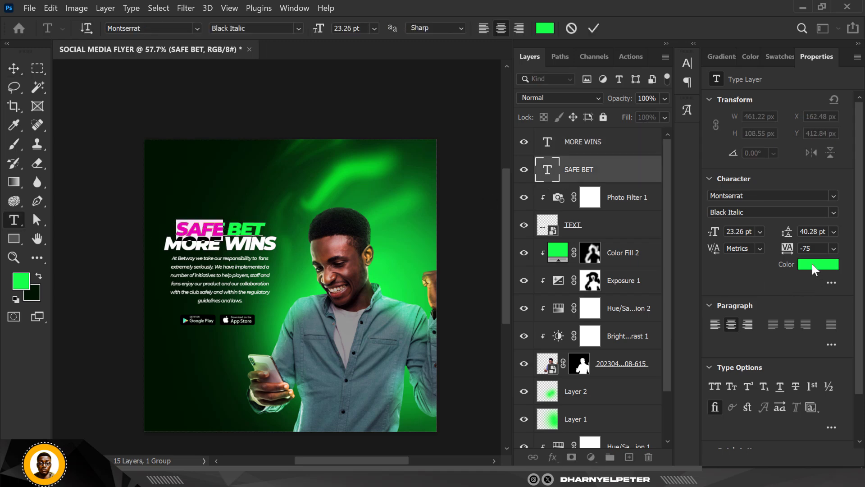
left_click(815, 264)
left_click(495, 103)
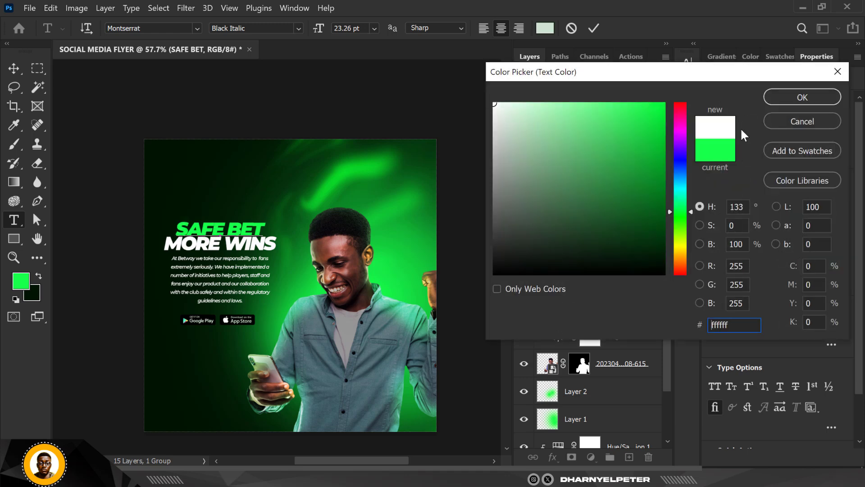
left_click(802, 98)
left_click(14, 67)
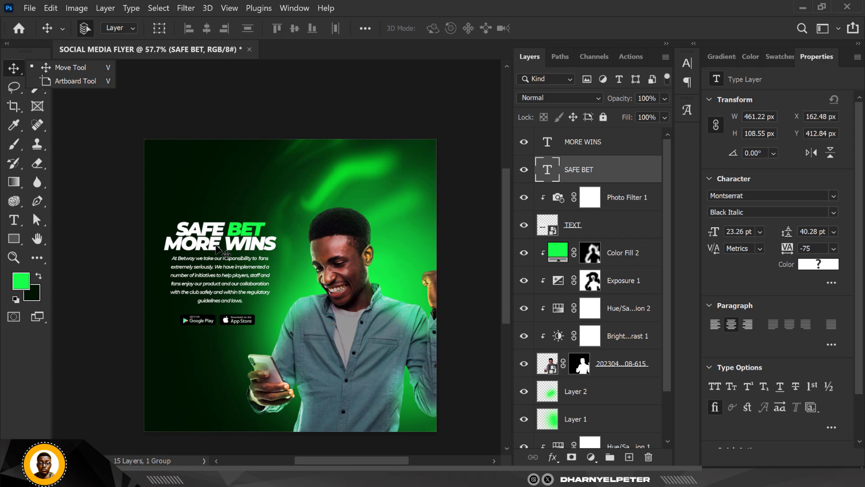
left_click(107, 124)
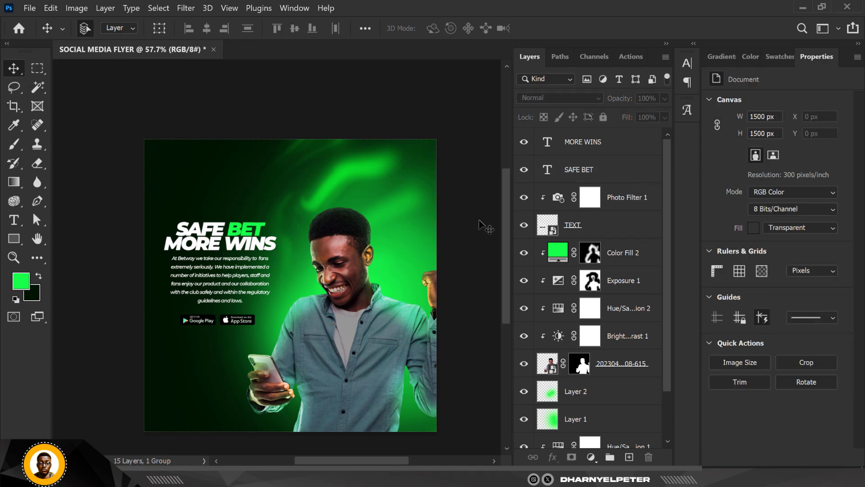
- Move the TEXT layer above the Photo Filter adjustment and clip that adjustment to the man's layers again
left_click(629, 176)
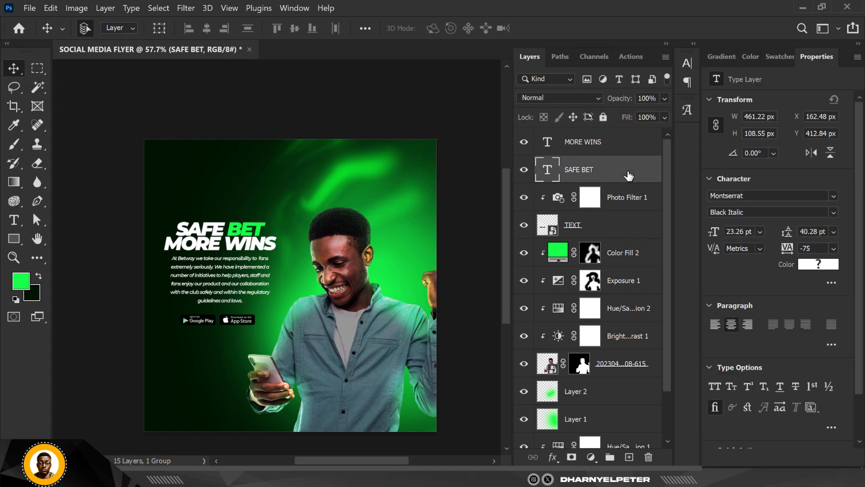
left_click(600, 226)
left_click_drag(601, 225, 604, 178)
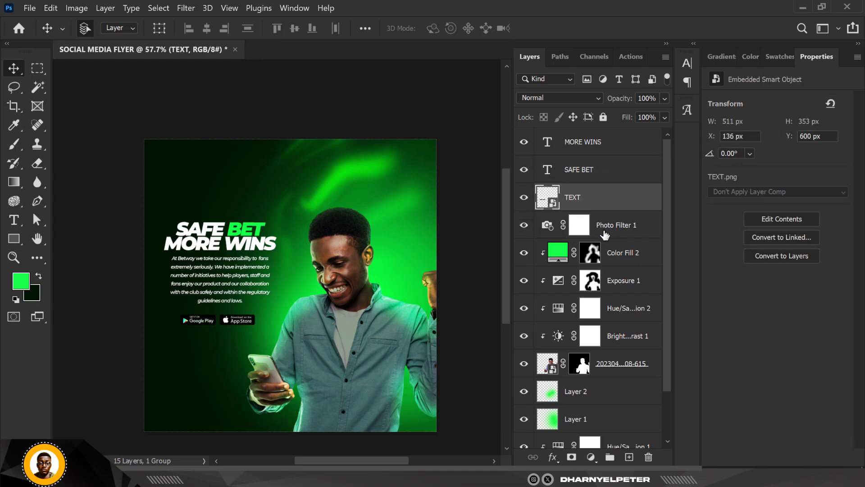
left_click(611, 226)
right_click(636, 238)
left_click(701, 258)
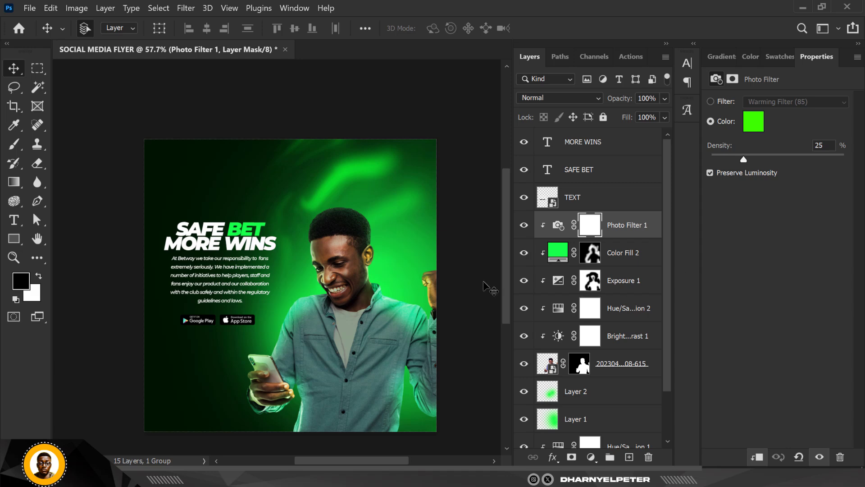
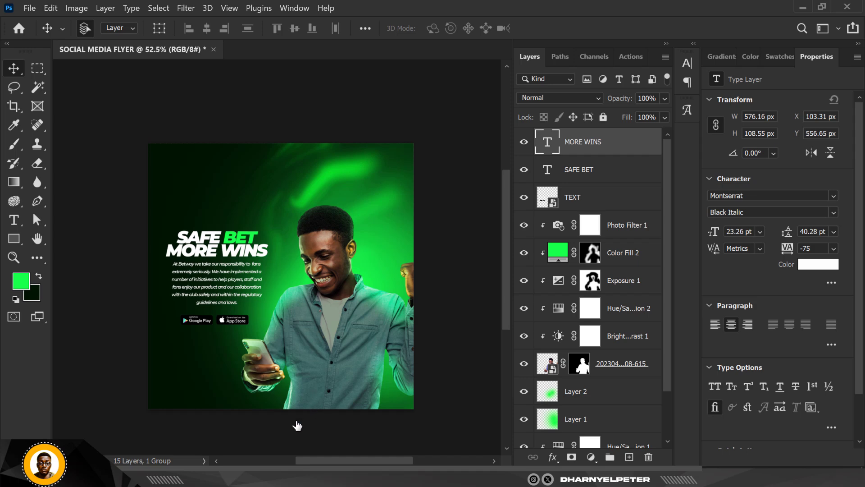
- Place the betway logo pngegg (2) from the BETS folder above the headline, scaled to 14.66% (256 x 72 px)
mouse_move(237, 477)
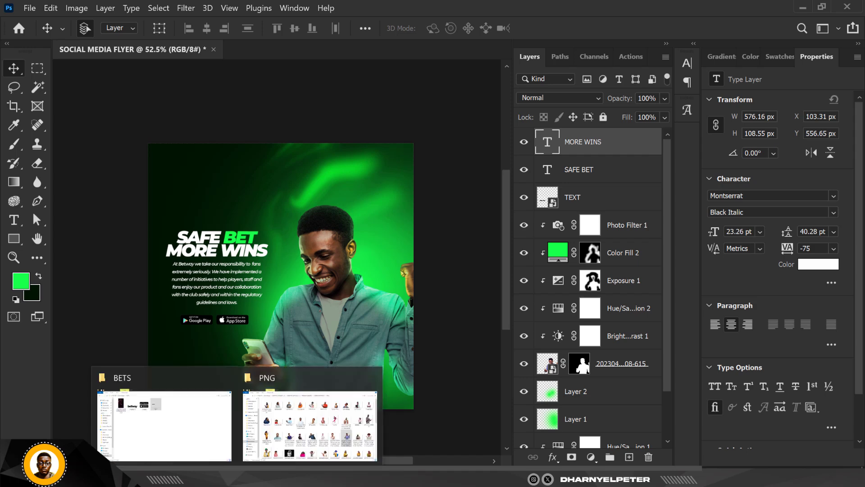
left_click(194, 434)
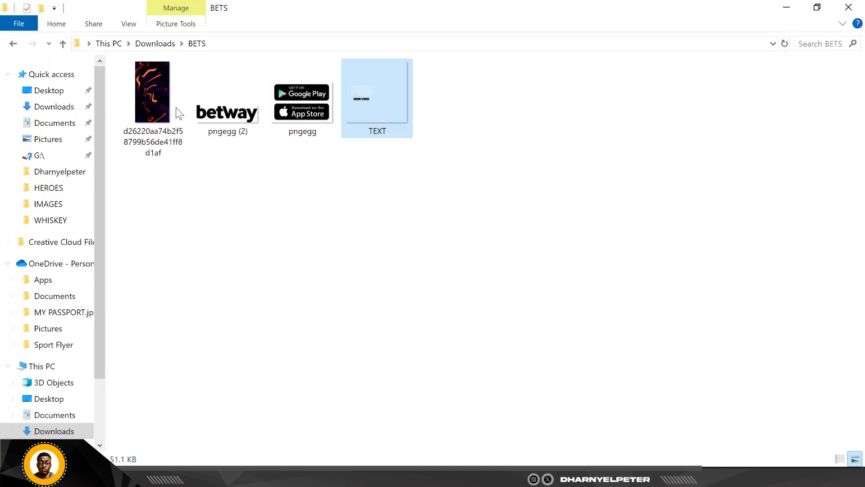
left_click(223, 120)
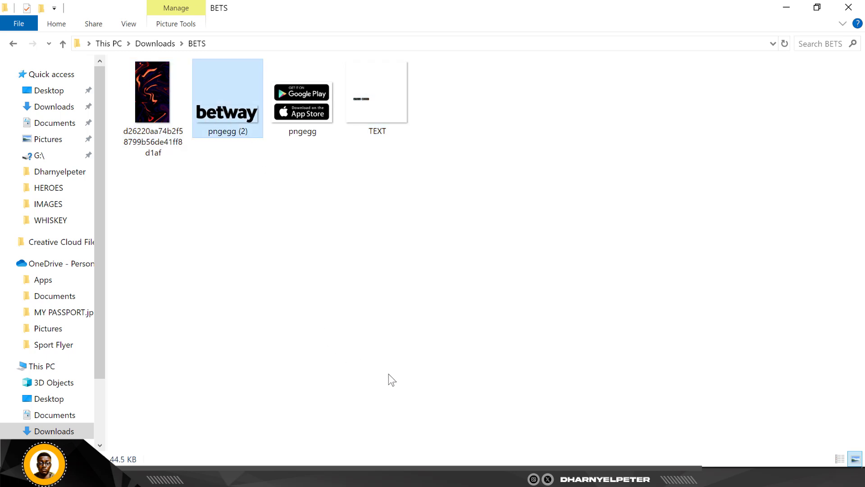
left_click_drag(412, 384, 312, 263)
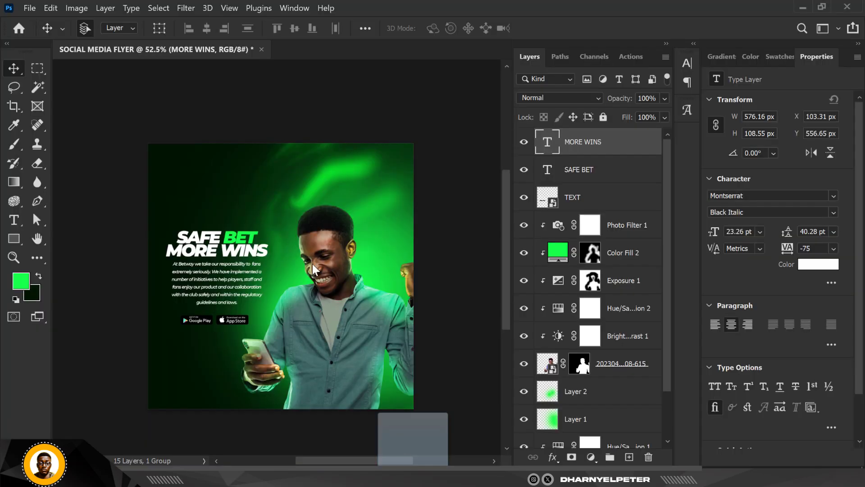
left_click_drag(228, 201, 228, 200)
left_click_drag(279, 249, 227, 193)
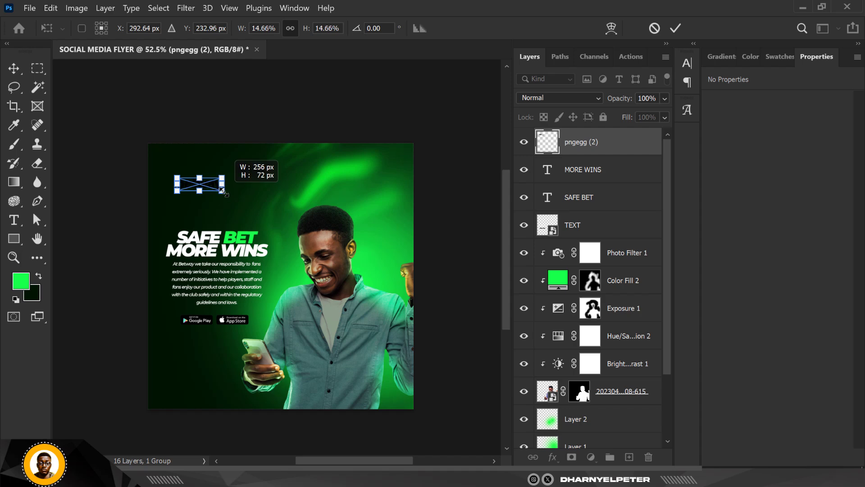
key("Return")
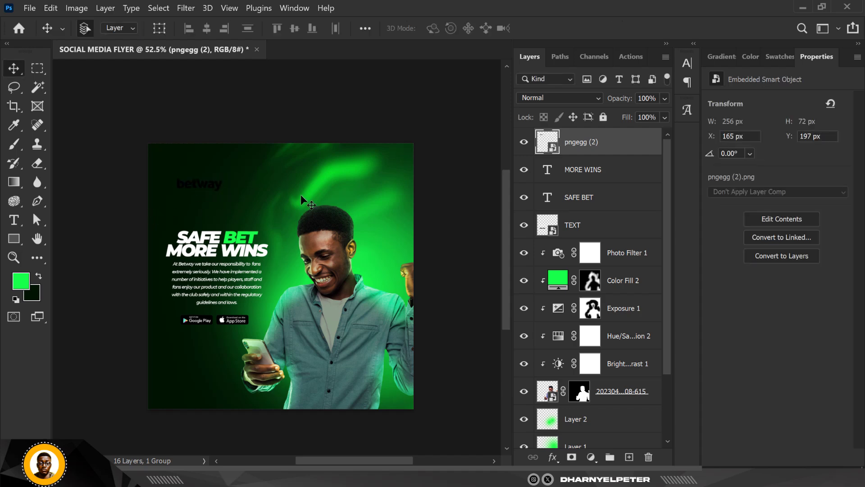
- Apply a white Color Overlay at 100% opacity to the betway logo layer
right_click(621, 142)
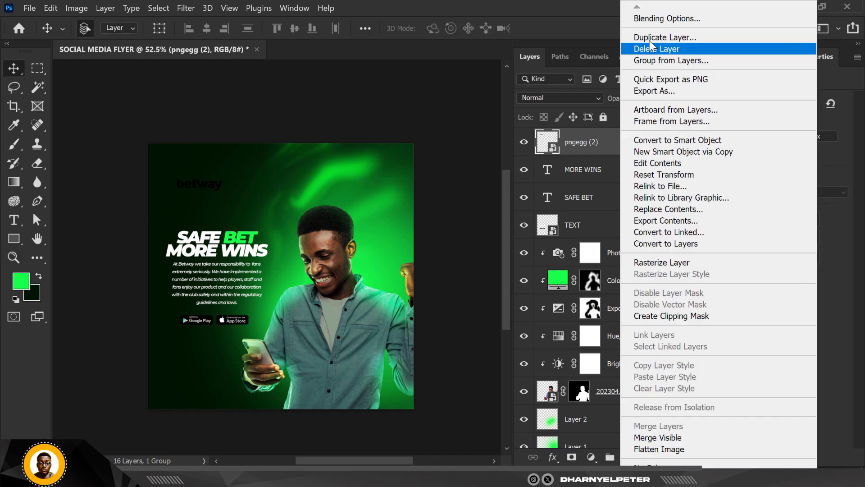
left_click(183, 190)
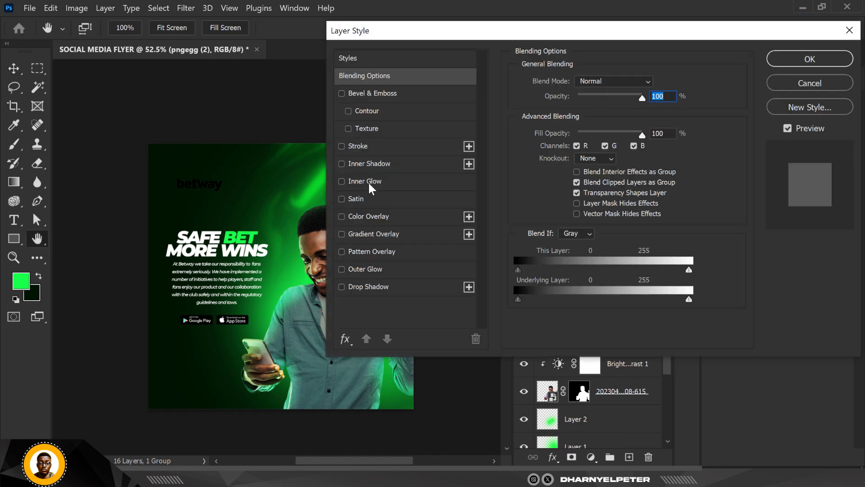
left_click(358, 217)
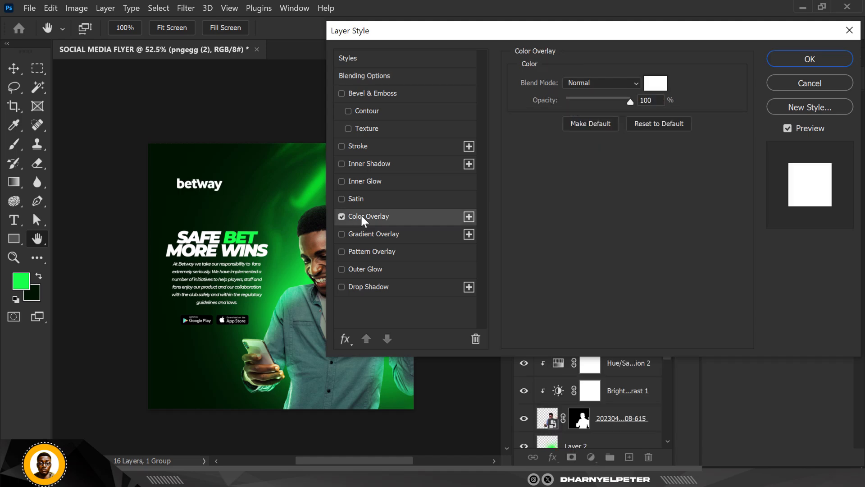
left_click(826, 55)
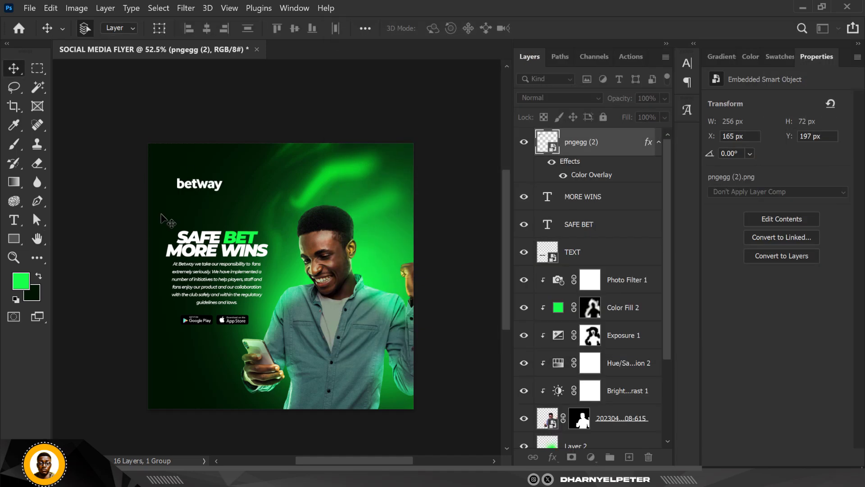
- Scale the betway logo down to 211 x 59 px, keeping its upper-left corner in place
key("ctrl+t")
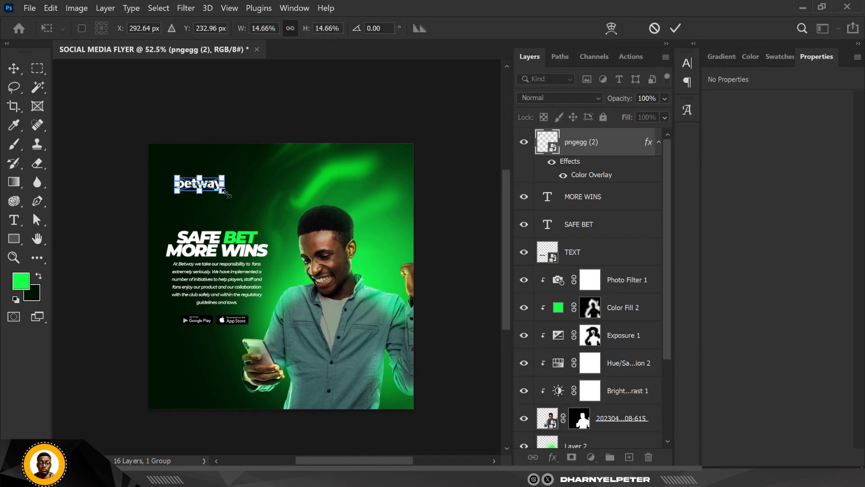
left_click_drag(222, 191, 219, 193)
key("Return")
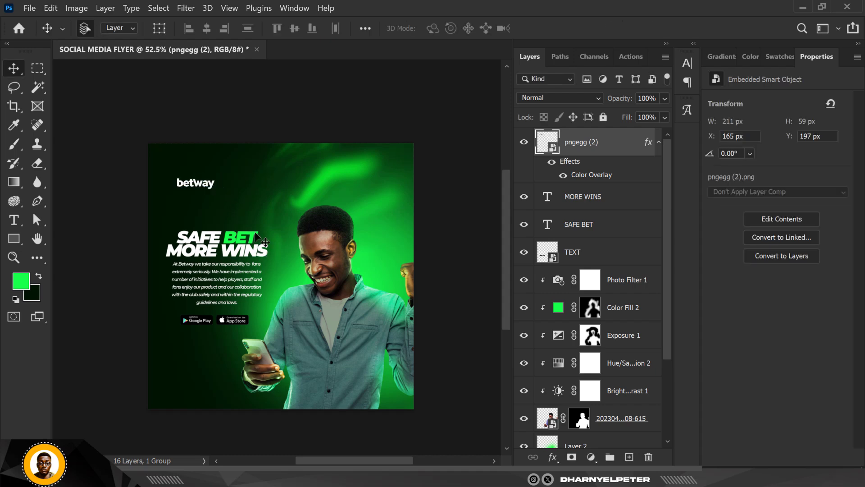
scroll(257, 251, "down", 2)
scroll(257, 251, "up", 1)
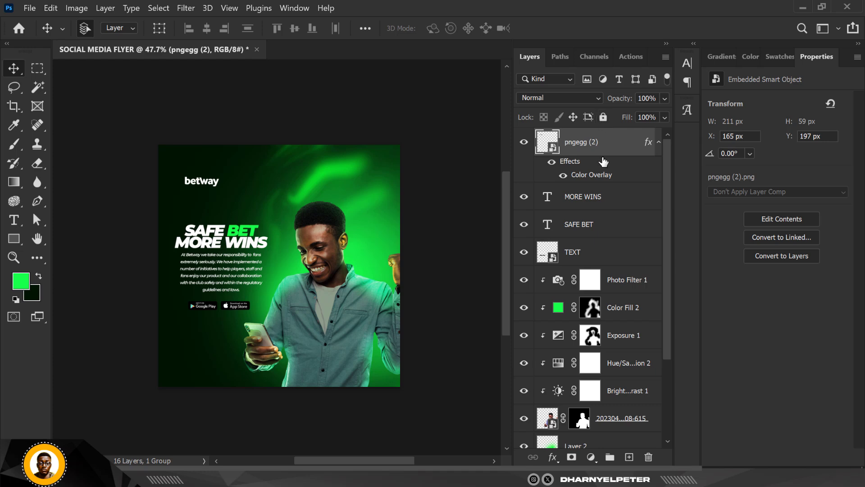
- Add a layer above the logo and paint dark green along the flyer's lower edge with an 800 px soft brush
left_click(655, 315)
left_click(621, 148)
left_click(629, 457)
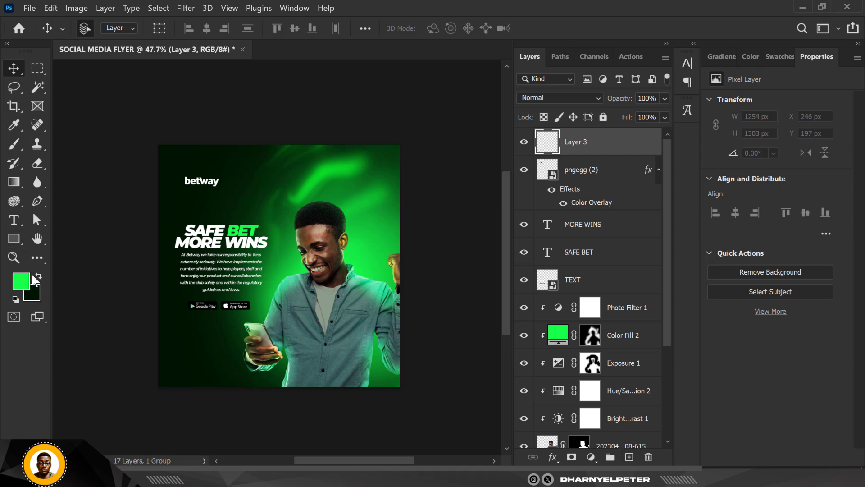
key("b")
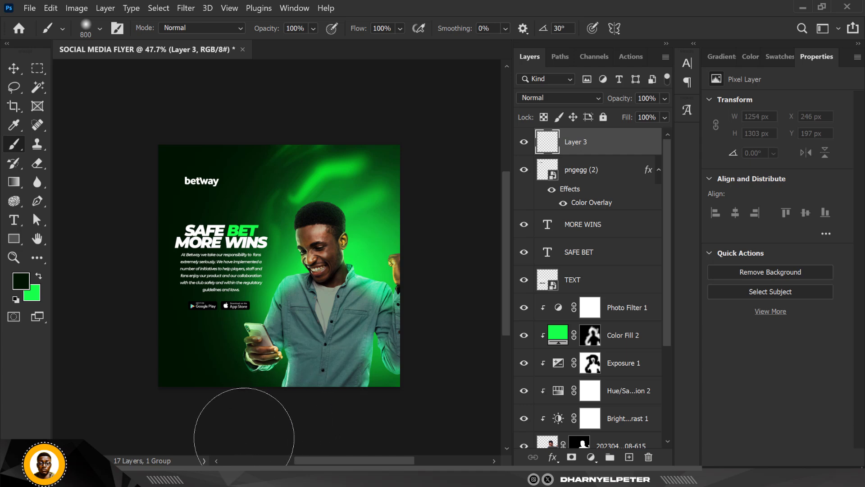
mouse_move(325, 426)
left_mouse_down()
mouse_move(485, 402)
mouse_move(488, 394)
mouse_move(215, 435)
mouse_move(484, 368)
mouse_move(296, 410)
mouse_move(466, 369)
left_mouse_up()
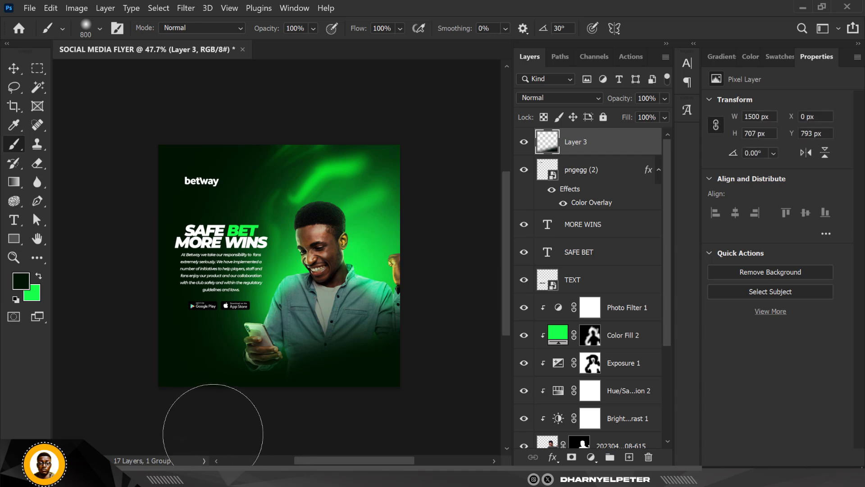
mouse_move(170, 448)
left_mouse_down()
mouse_move(120, 344)
mouse_move(195, 442)
left_mouse_up()
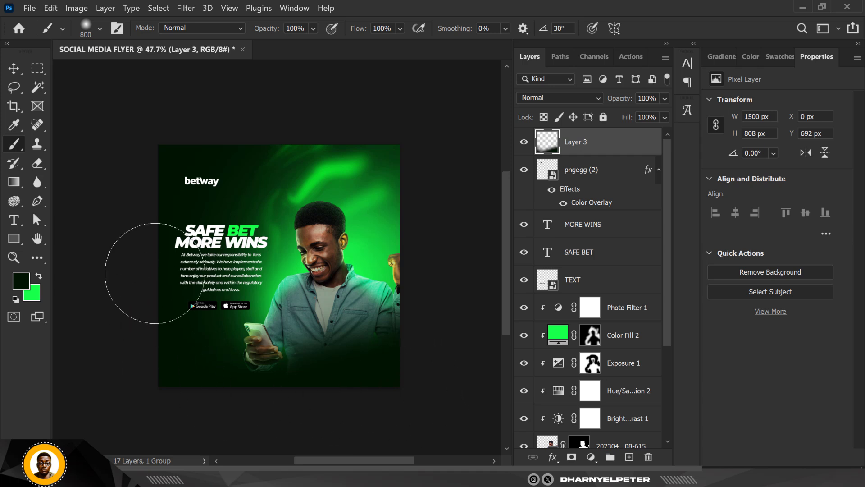
scroll(155, 261, "up", 1)
key("v")
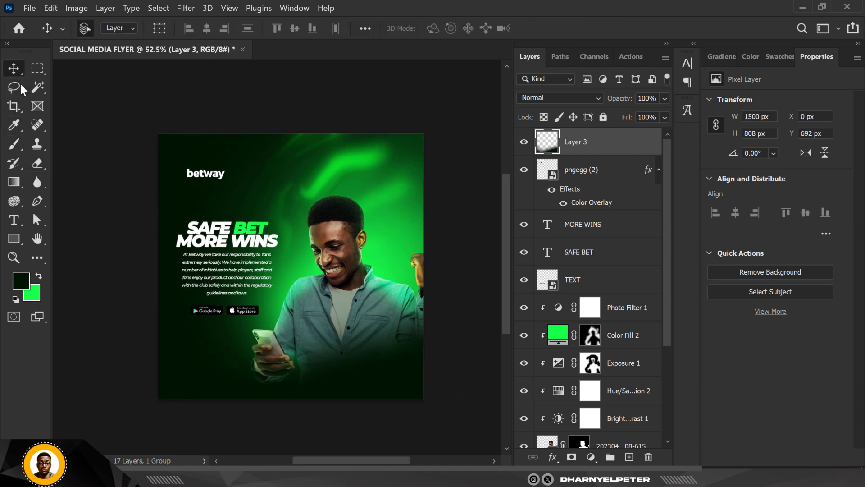
- Expand the BG group and hide and reshow the blurred texture copy to compare the background
scroll(300, 288, "down", 1)
scroll(300, 287, "up", 3)
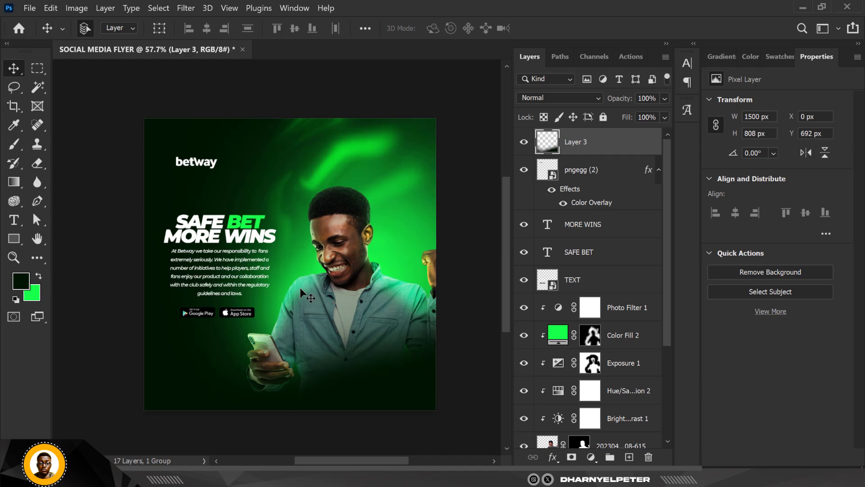
scroll(300, 288, "down", 1)
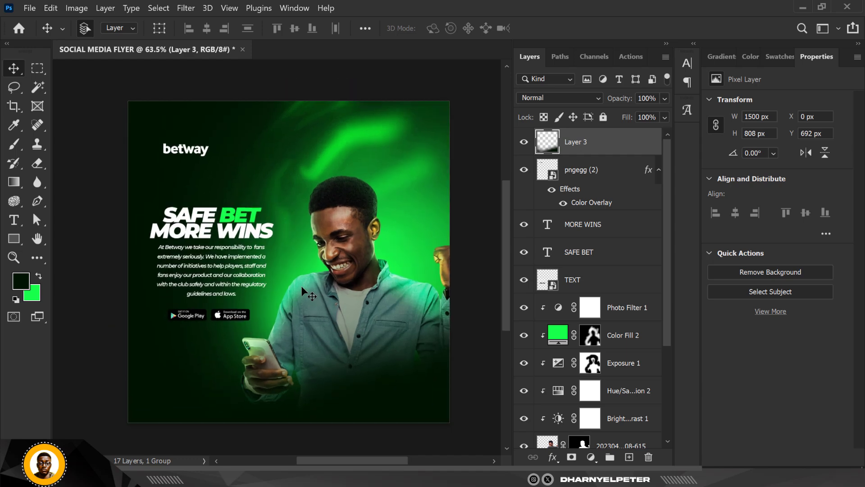
scroll(301, 286, "up", 2)
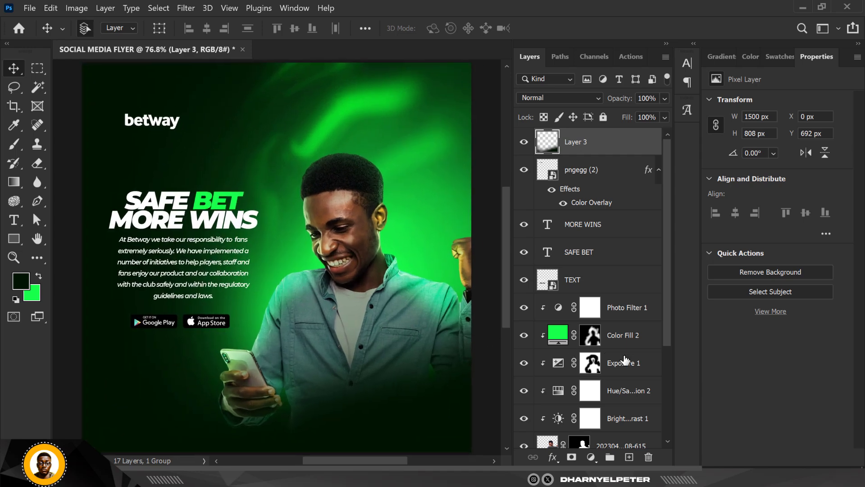
scroll(625, 360, "down", 3)
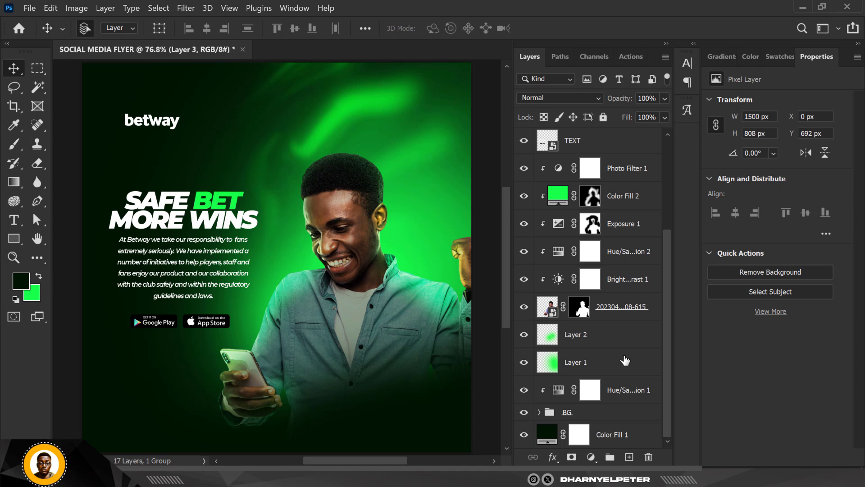
left_click(539, 413)
left_click(590, 435)
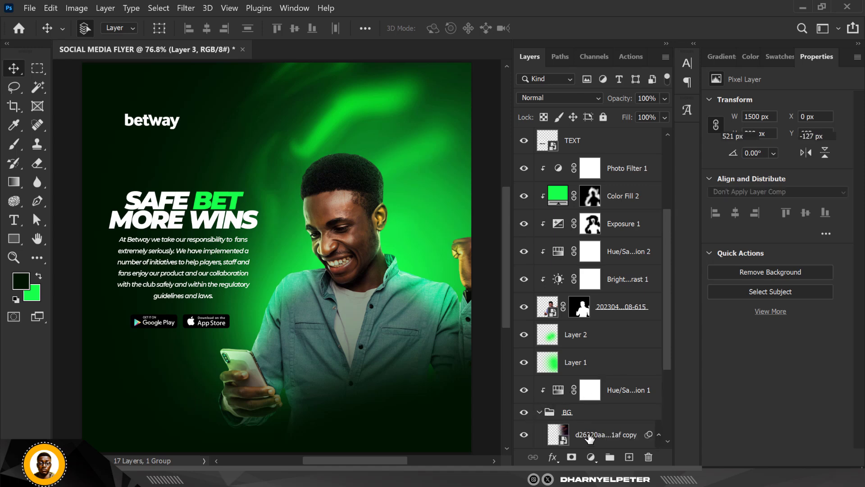
left_click(525, 368)
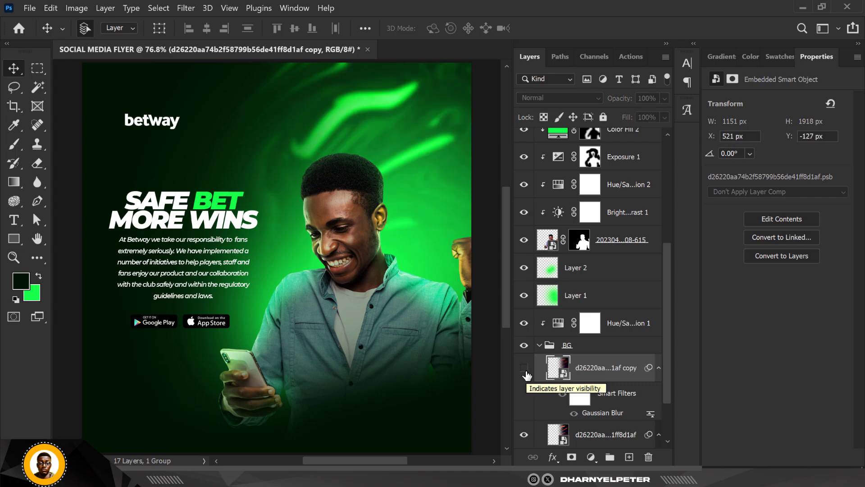
left_click(524, 370)
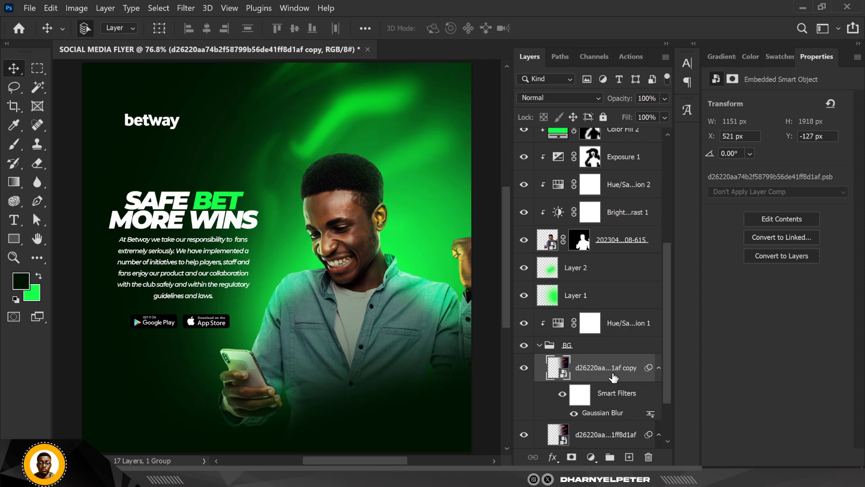
- Move the blurred texture copy below the original texture layer within the BG group
scroll(614, 376, "down", 1)
scroll(614, 376, "down", 1)
left_click_drag(629, 301, 621, 424)
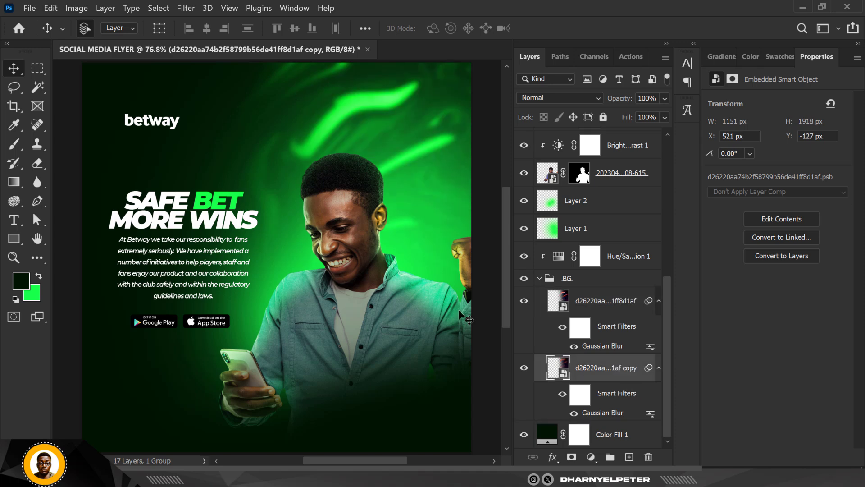
- Raise the density of the man's green Photo Filter adjustment to 42%
scroll(458, 309, "down", 2)
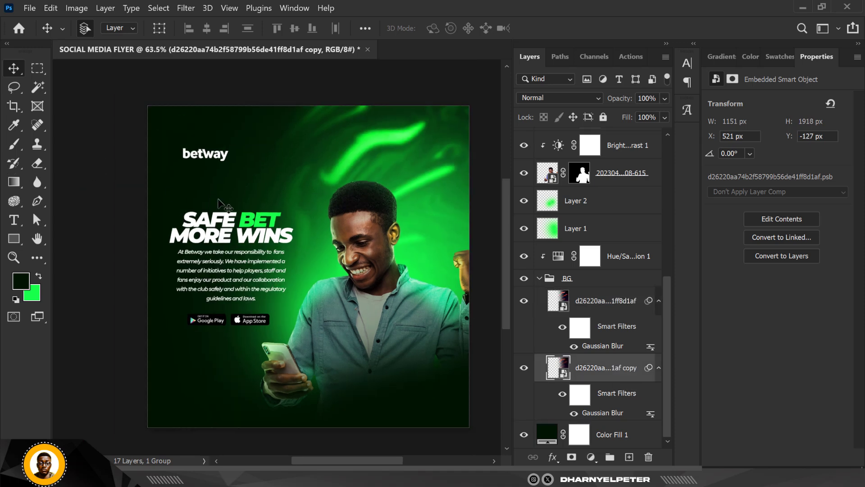
scroll(220, 205, "down", 1)
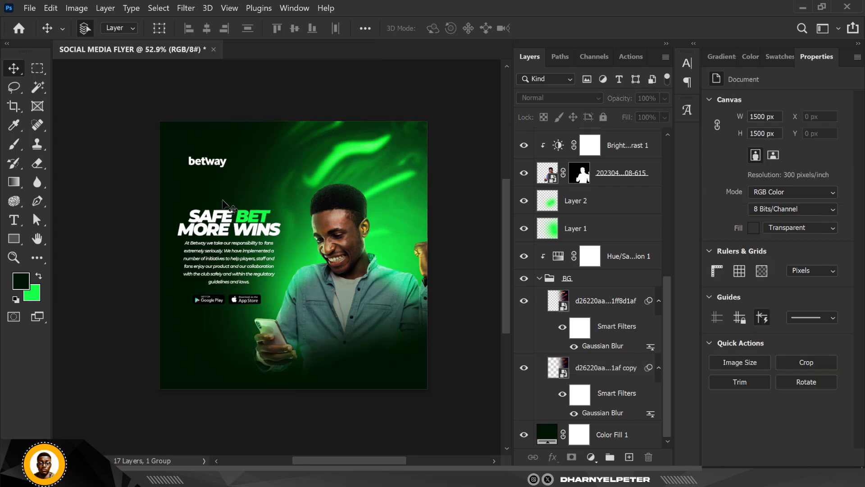
scroll(224, 205, "up", 1)
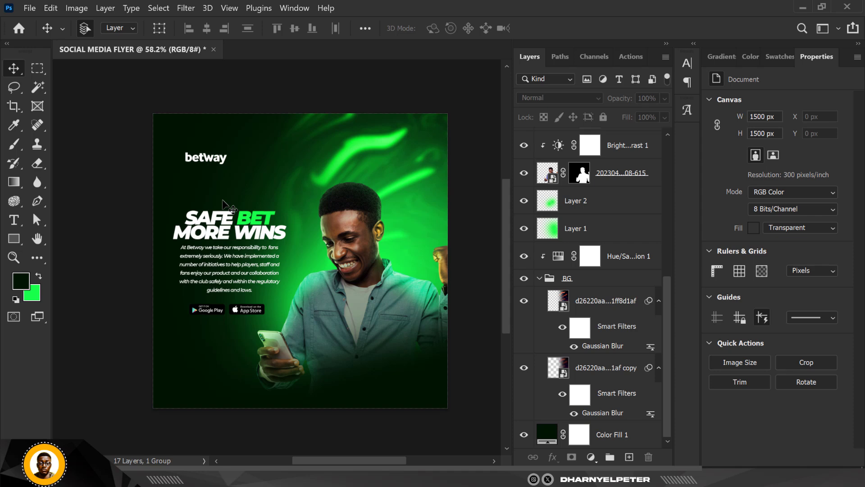
scroll(226, 203, "up", 3)
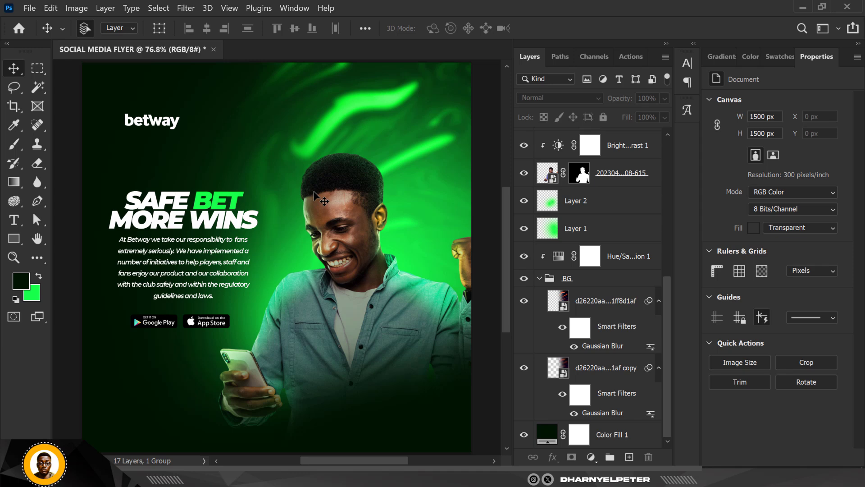
scroll(315, 193, "down", 1)
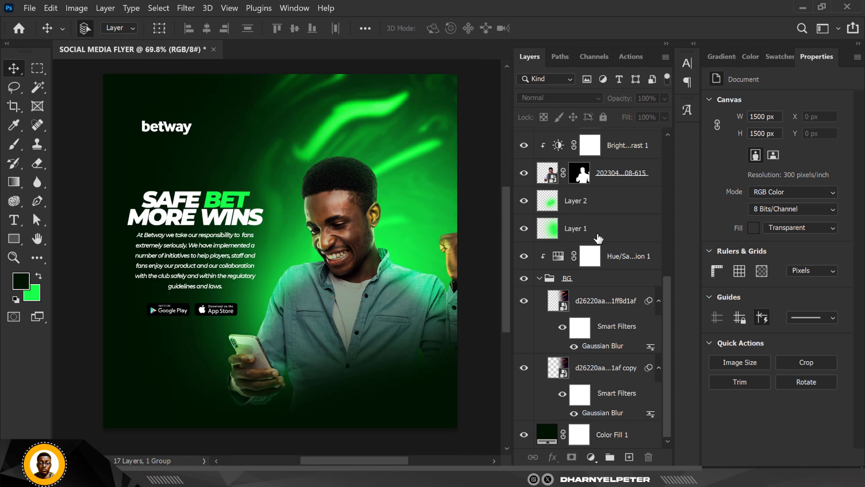
scroll(627, 232, "up", 2)
scroll(628, 232, "up", 5)
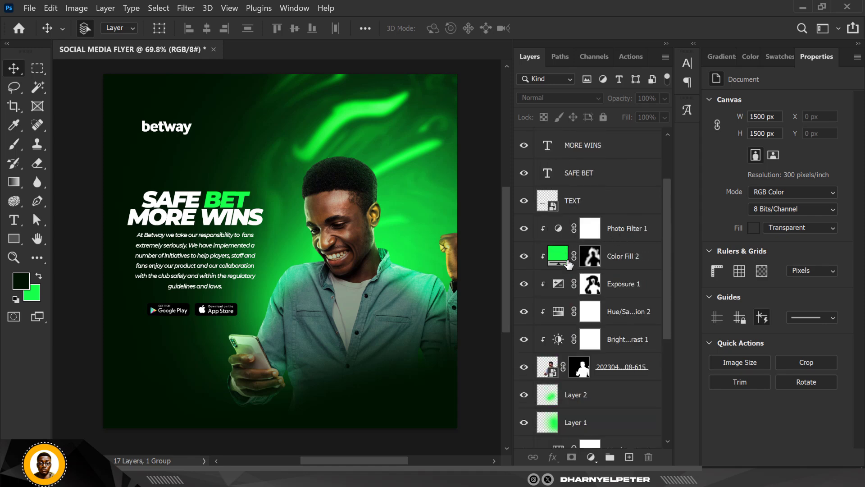
left_click(558, 229)
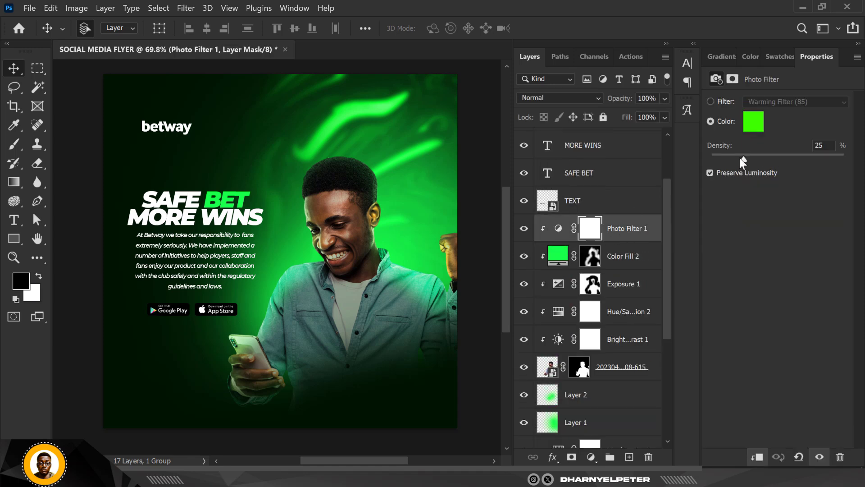
left_click_drag(742, 158, 766, 157)
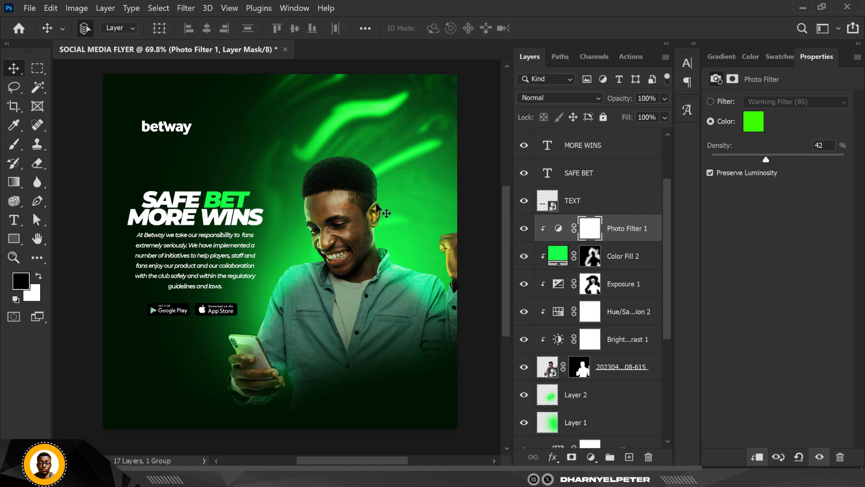
- Apply the Camera Raw Filter to the man's photo with Texture +79, Dehaze +41, Highlights -50 and Shadows +28
scroll(374, 207, "down", 3)
scroll(348, 193, "up", 1)
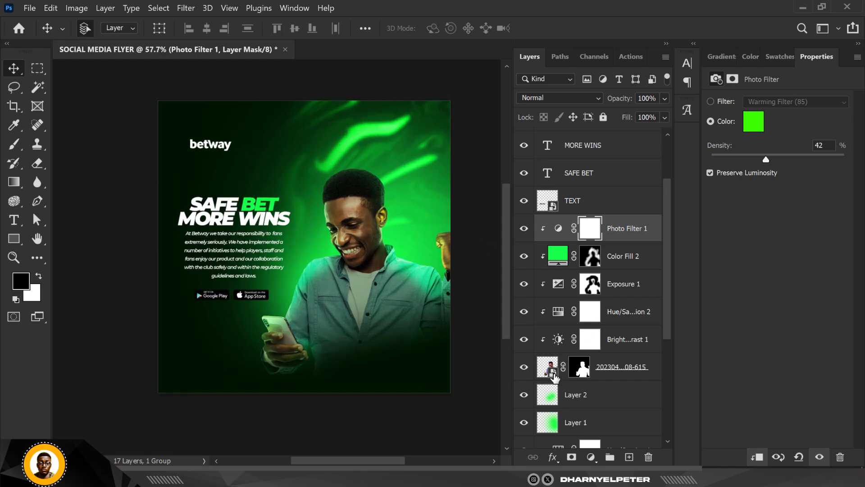
left_click(550, 372)
left_click(186, 8)
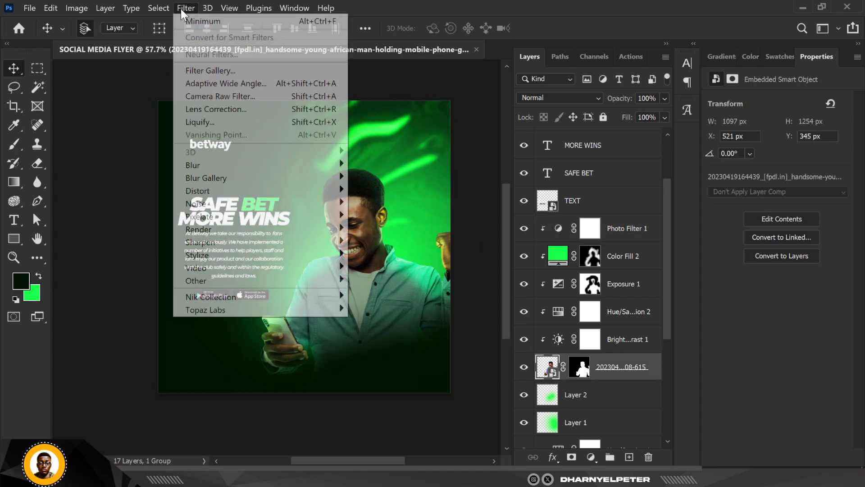
left_click(225, 96)
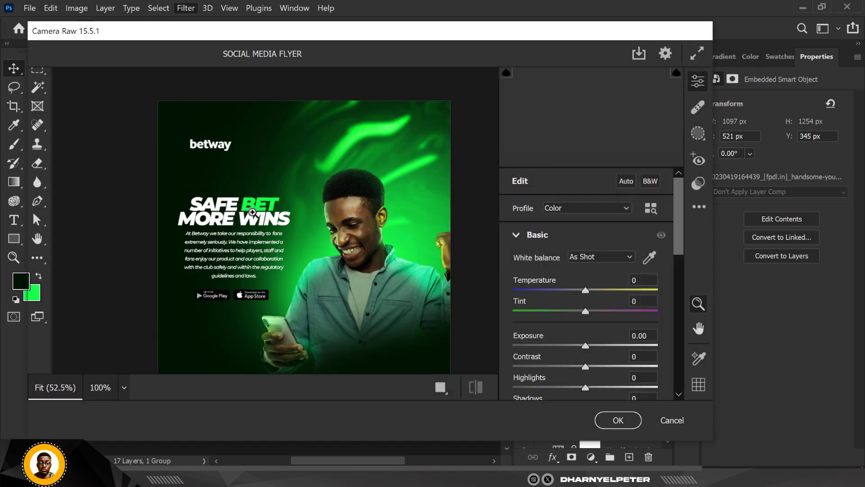
scroll(601, 325, "down", 2)
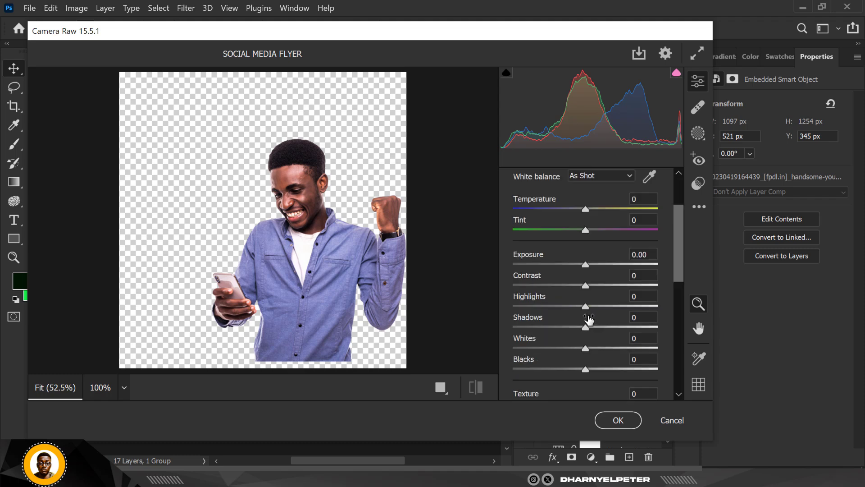
scroll(588, 320, "down", 2)
left_click_drag(585, 322, 644, 326)
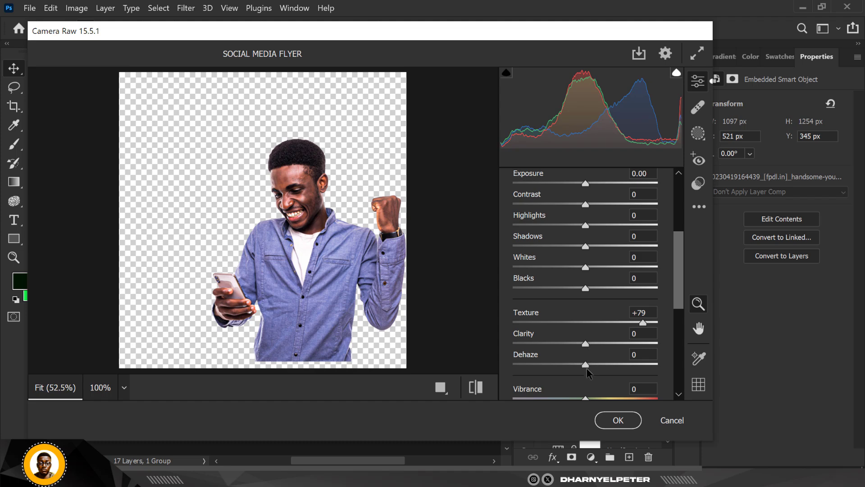
left_click_drag(587, 368, 614, 369)
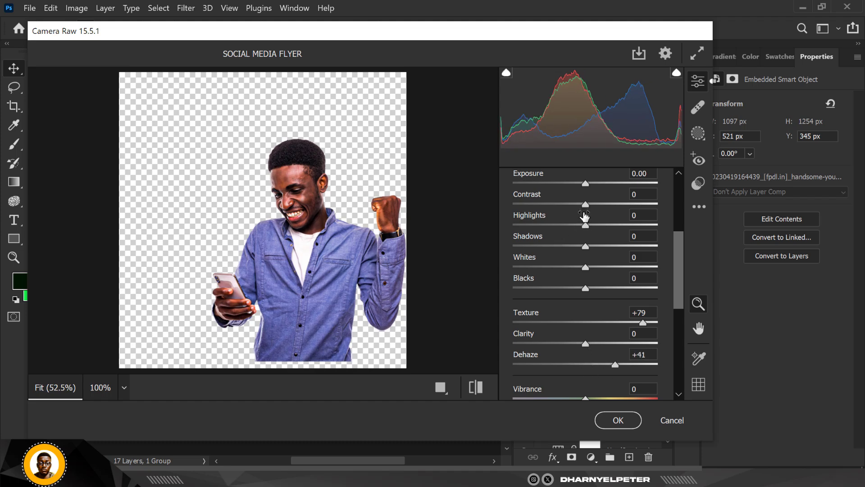
left_click_drag(586, 226, 606, 246)
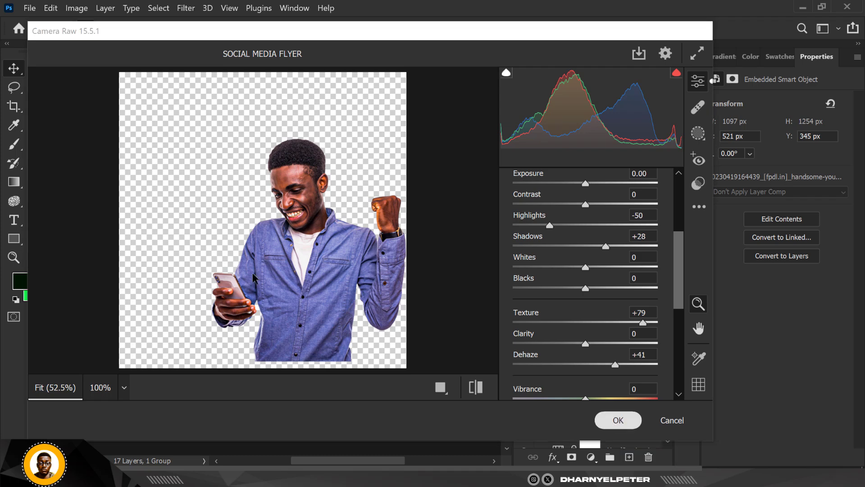
- Commit the Camera Raw Filter settings to the man's photo and check the flyer
key("Return")
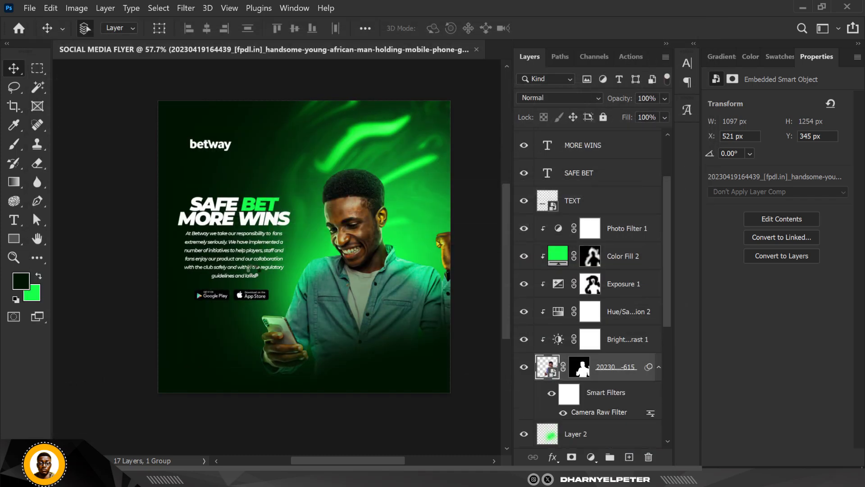
scroll(357, 248, "down", 2)
scroll(356, 249, "up", 3)
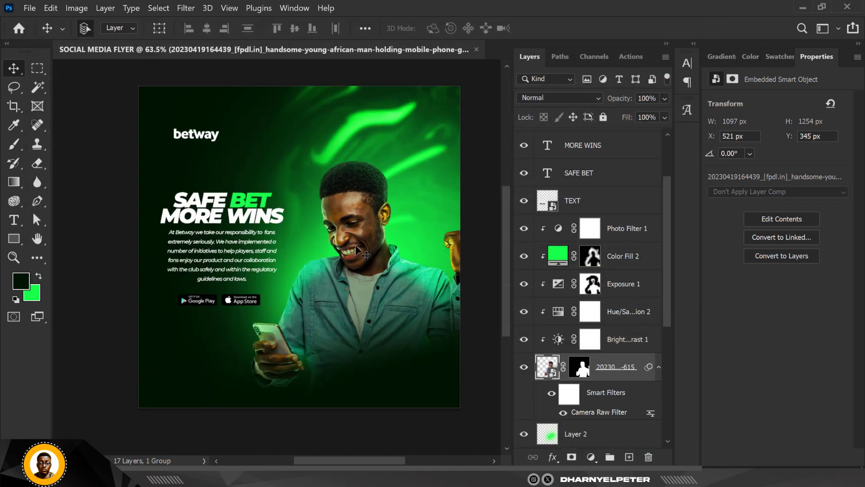
- Try the man's Photo Filter adjustment layer at 89% opacity and restore it to 100%
left_click(643, 229)
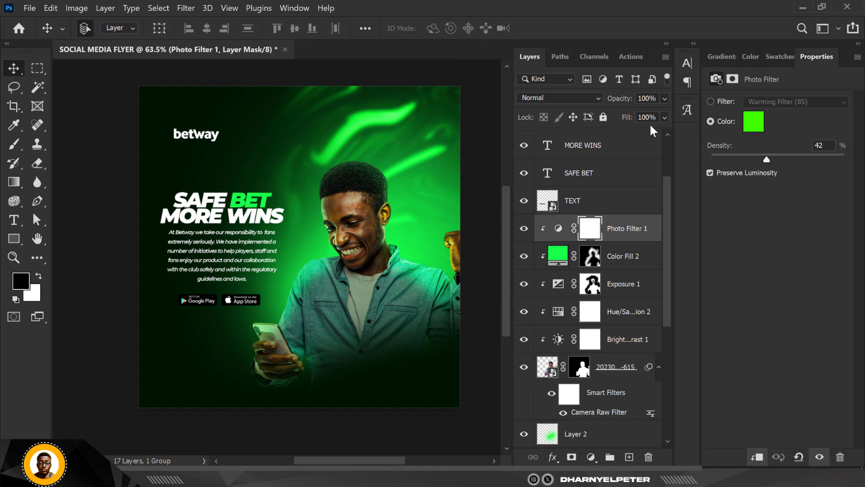
left_click(665, 99)
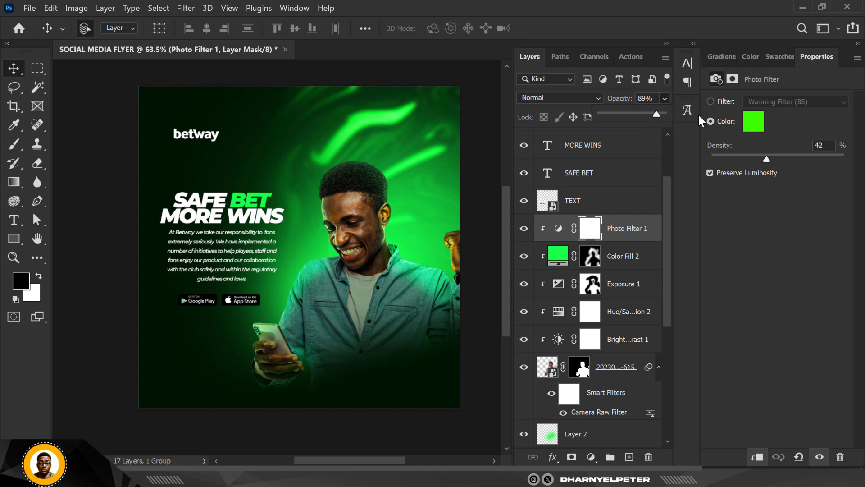
key("0")
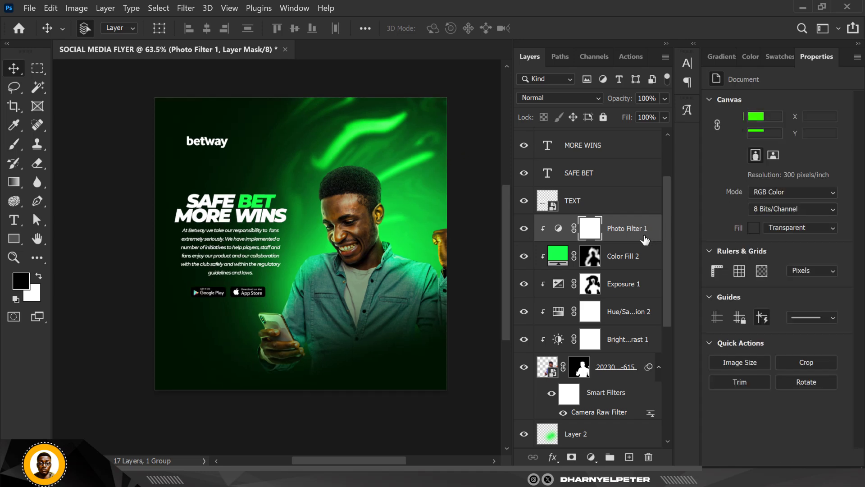
- Set the density of the man's green Photo Filter adjustment to 35% and deselect the layer
left_click(644, 229, "ctrl")
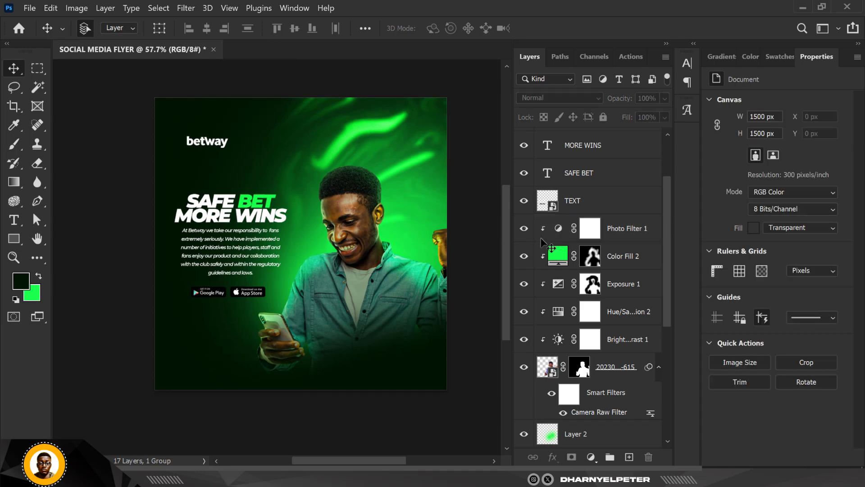
left_click(644, 228)
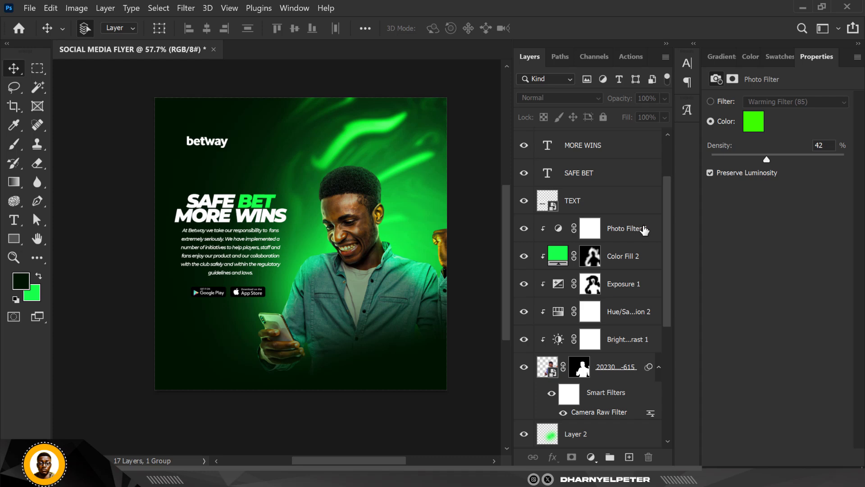
left_click(757, 156)
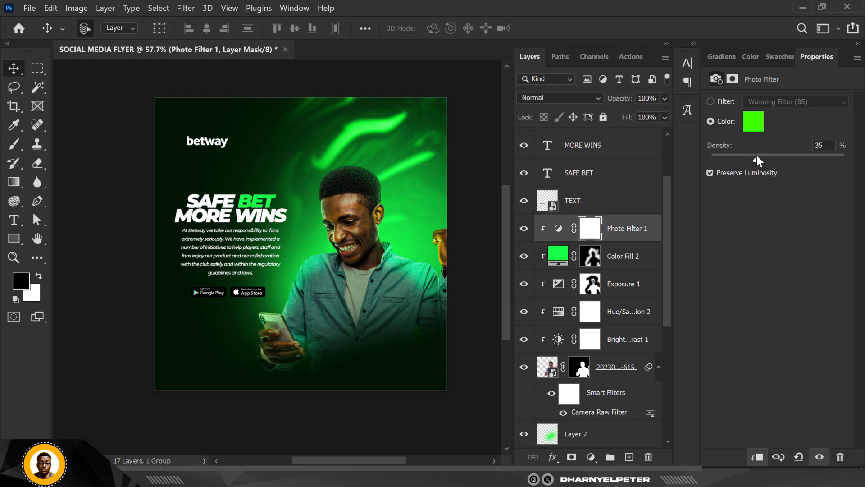
left_click(479, 166)
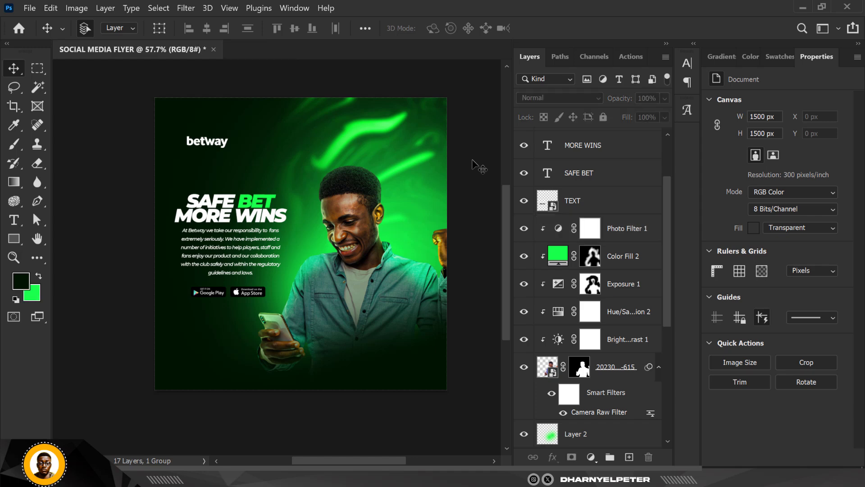
scroll(474, 160, "up", 3)
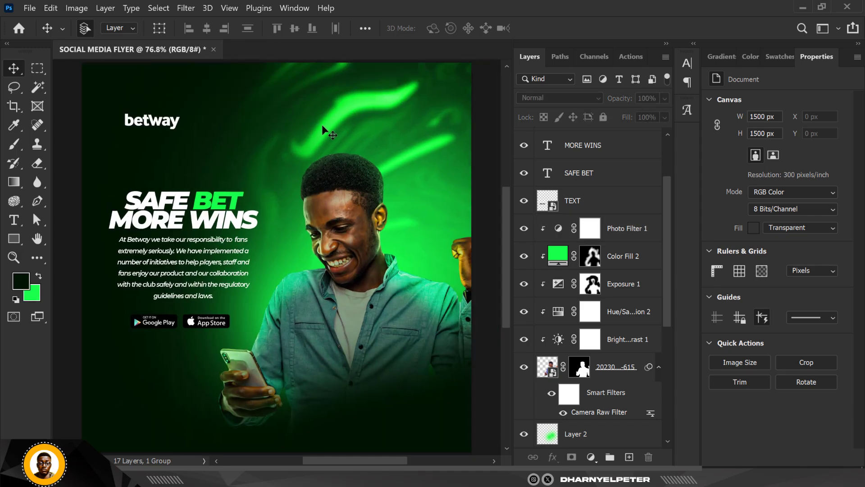